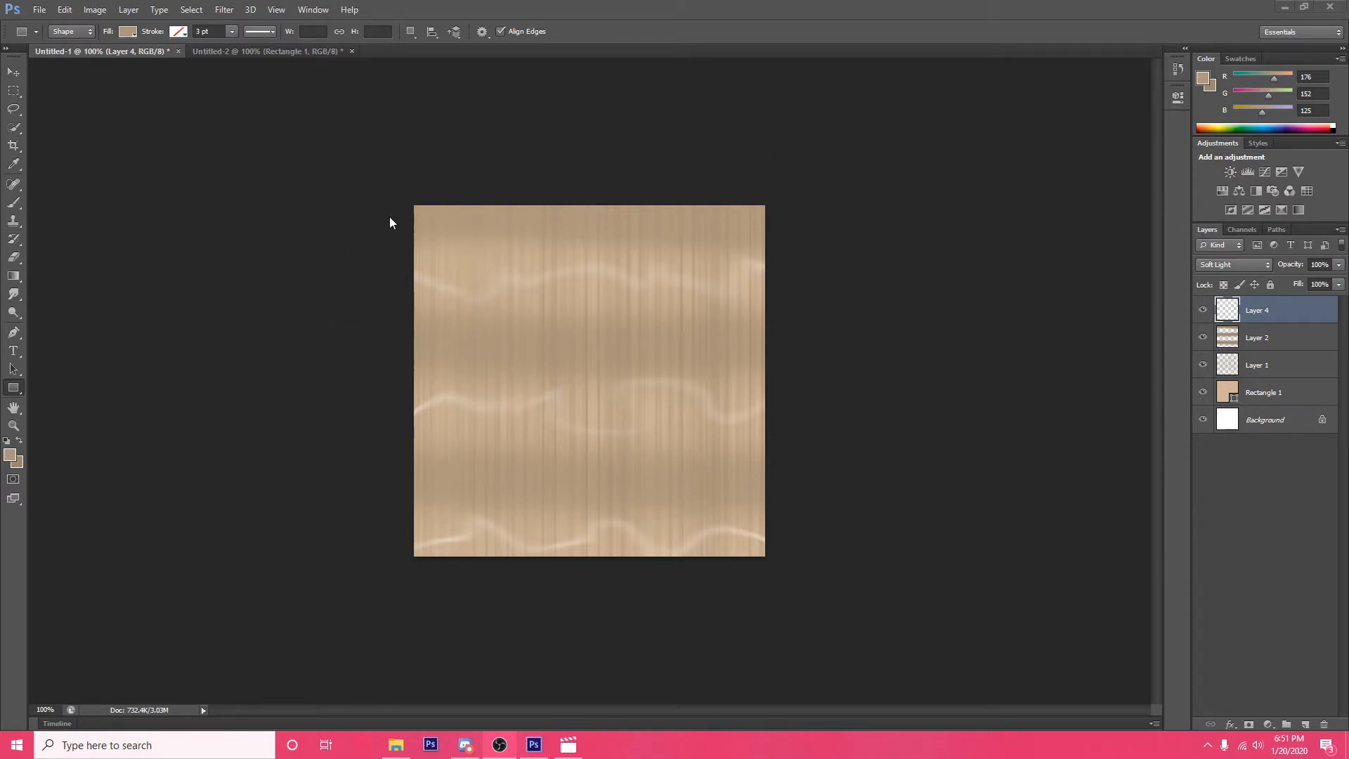
Step: Create a new 500 by 500 pixel RGB document at 72 pixels/inch with a white background
{"action": "left_click", "coordinate": [38, 9]}
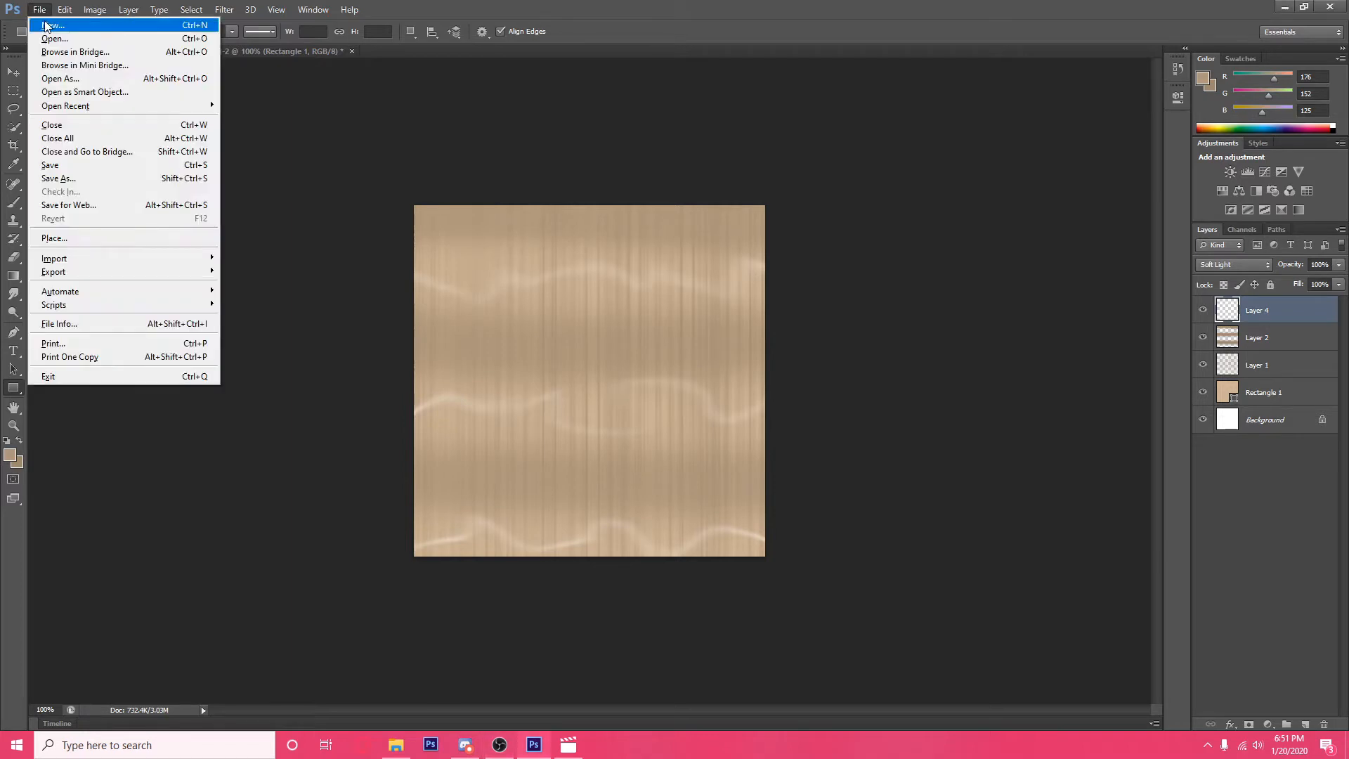
{"action": "left_click", "coordinate": [274, 88]}
{"action": "left_click", "coordinate": [43, 12]}
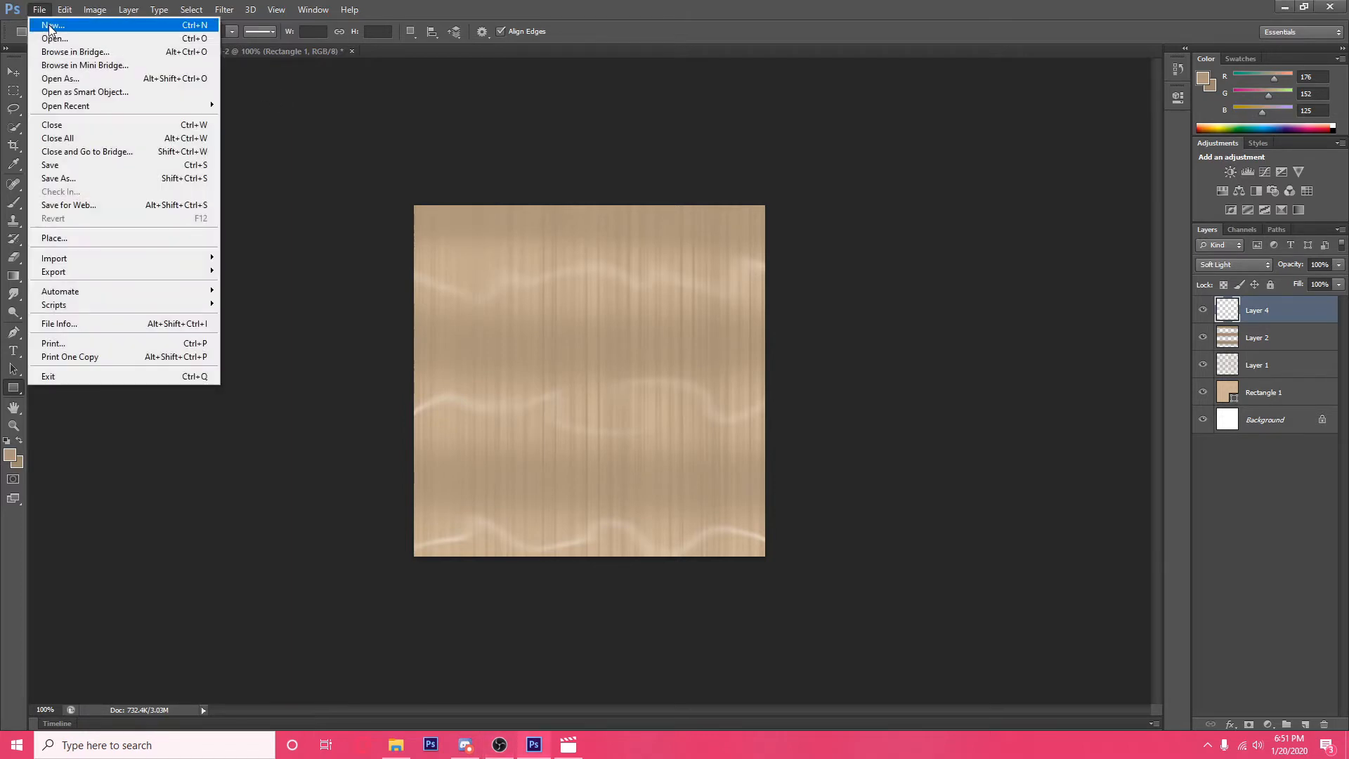
{"action": "left_click", "coordinate": [143, 25]}
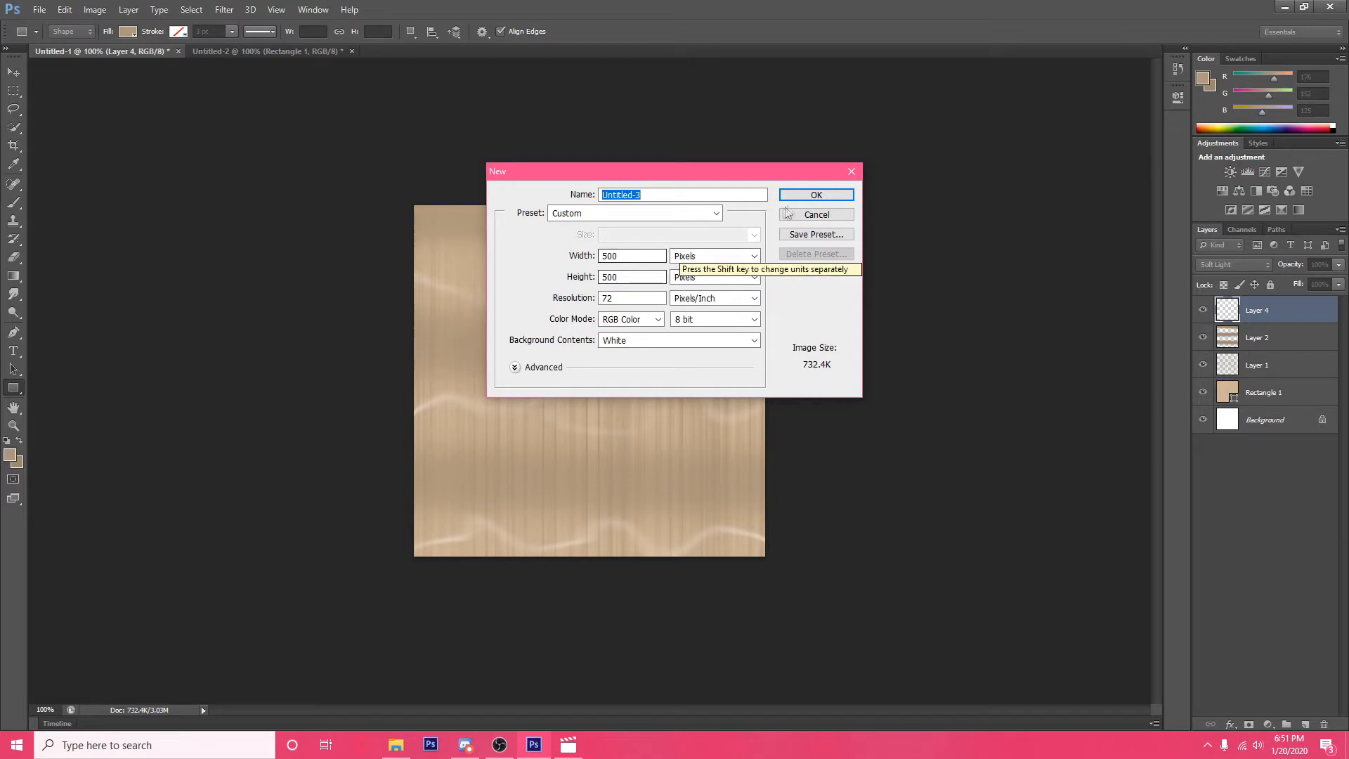
{"action": "left_click", "coordinate": [804, 194]}
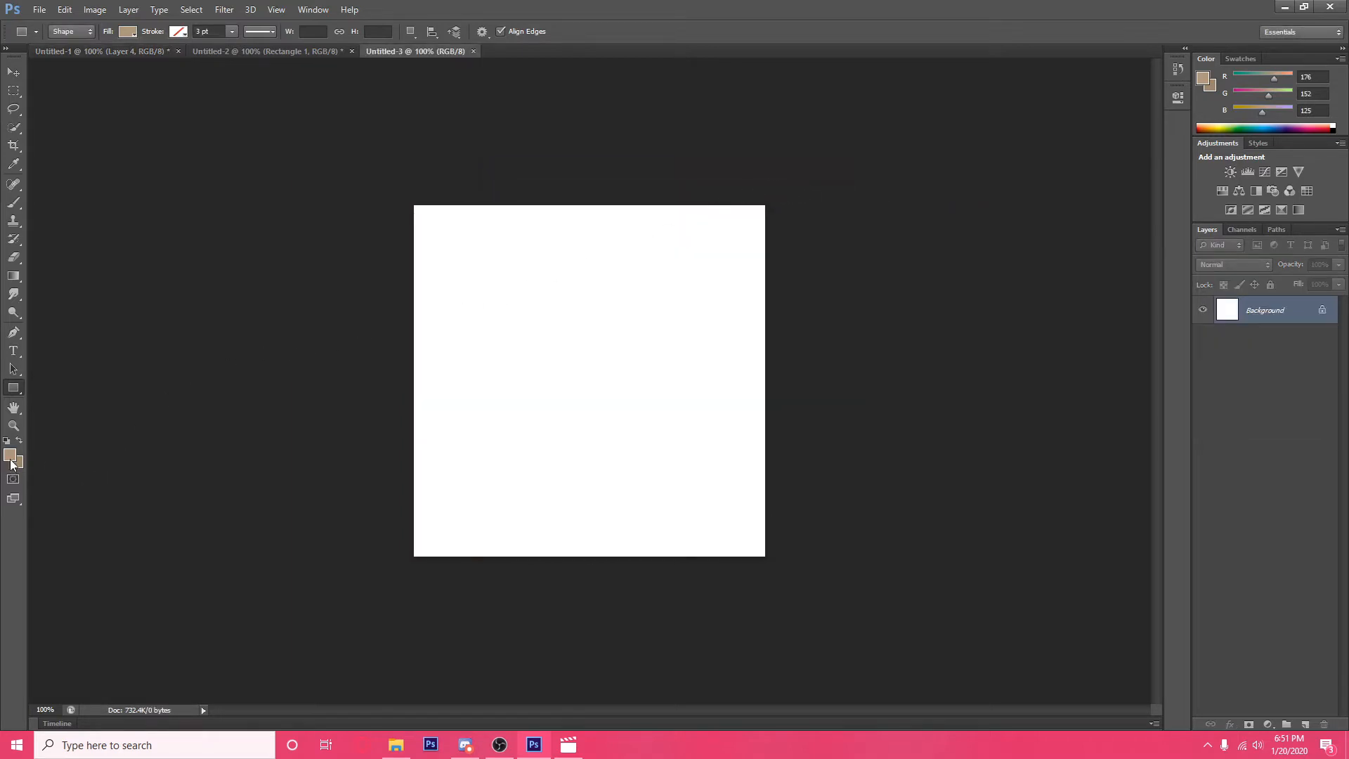
{"action": "left_click", "coordinate": [89, 50]}
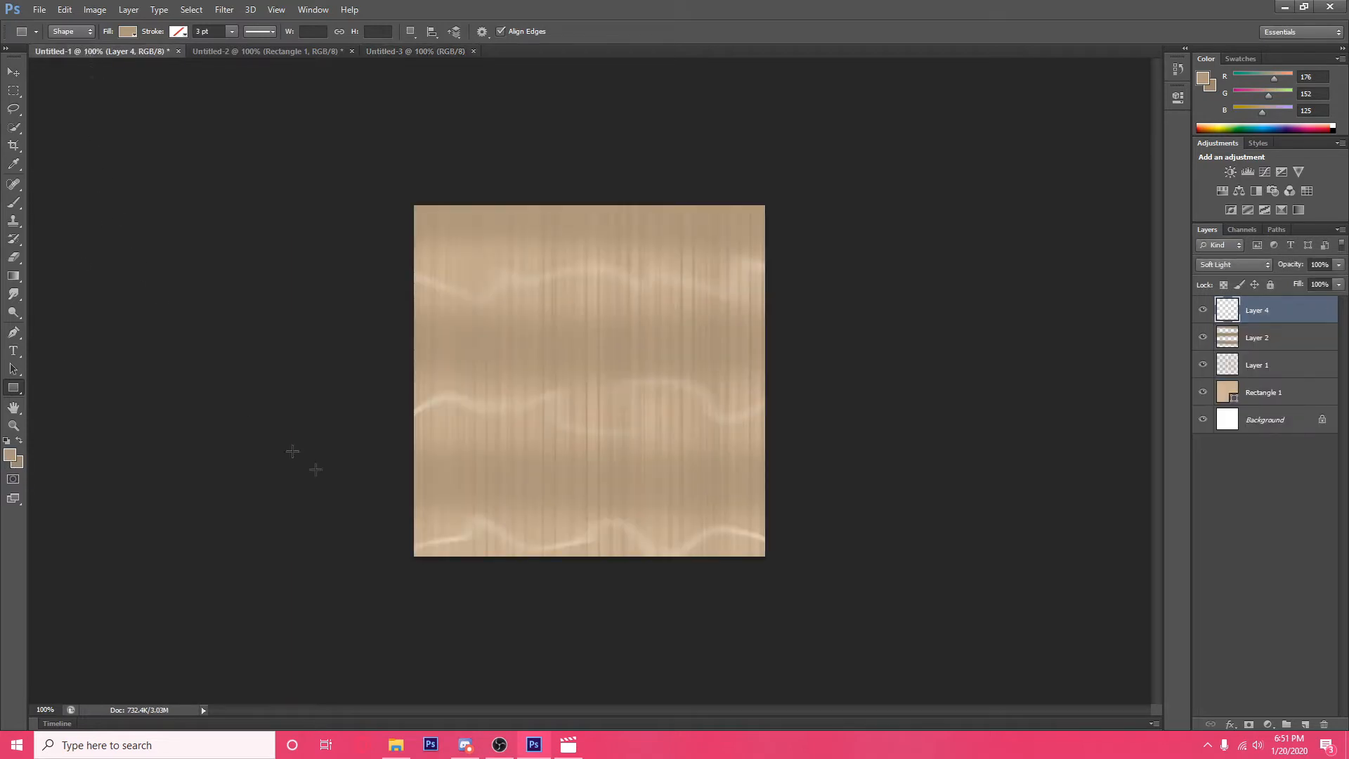
{"action": "left_click", "coordinate": [379, 53]}
{"action": "left_click", "coordinate": [10, 455]}
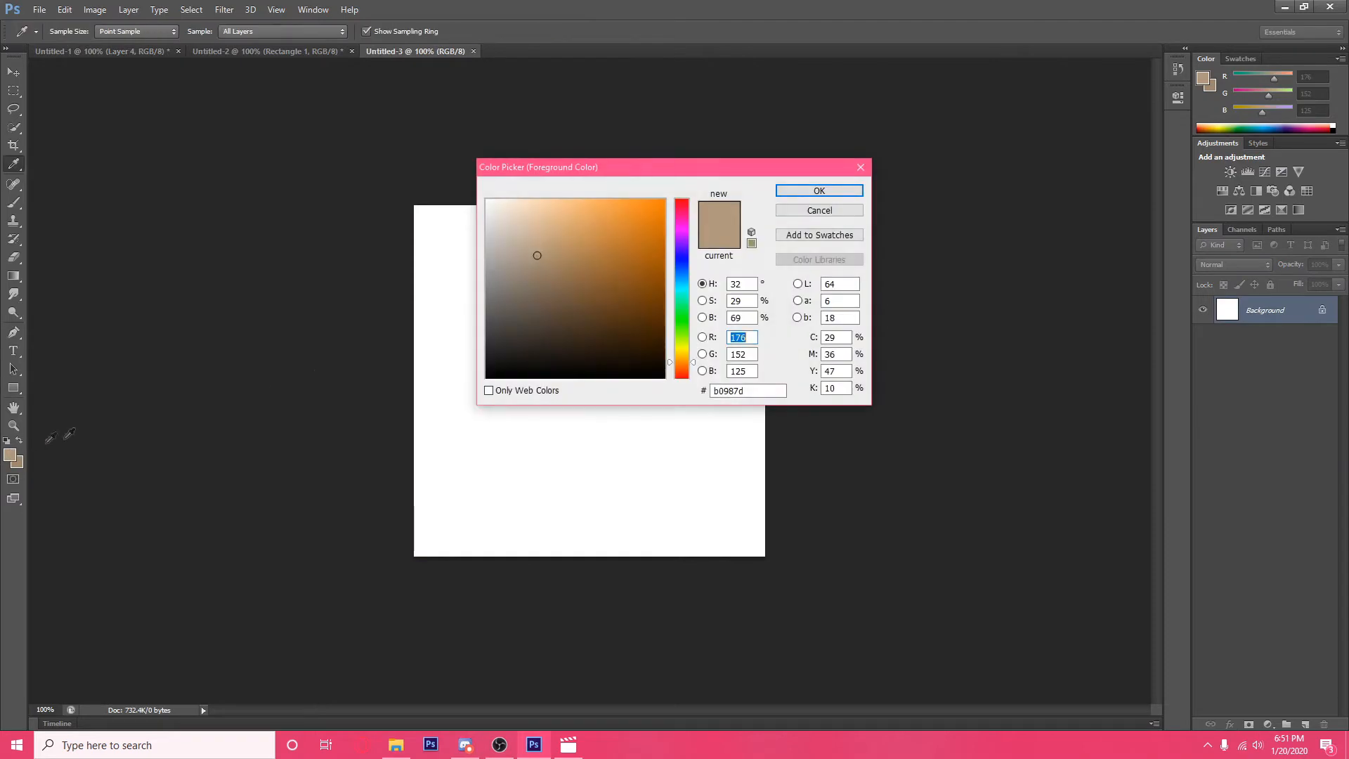
{"action": "left_click_drag", "start_coordinate": [567, 280], "coordinate": [543, 299]}
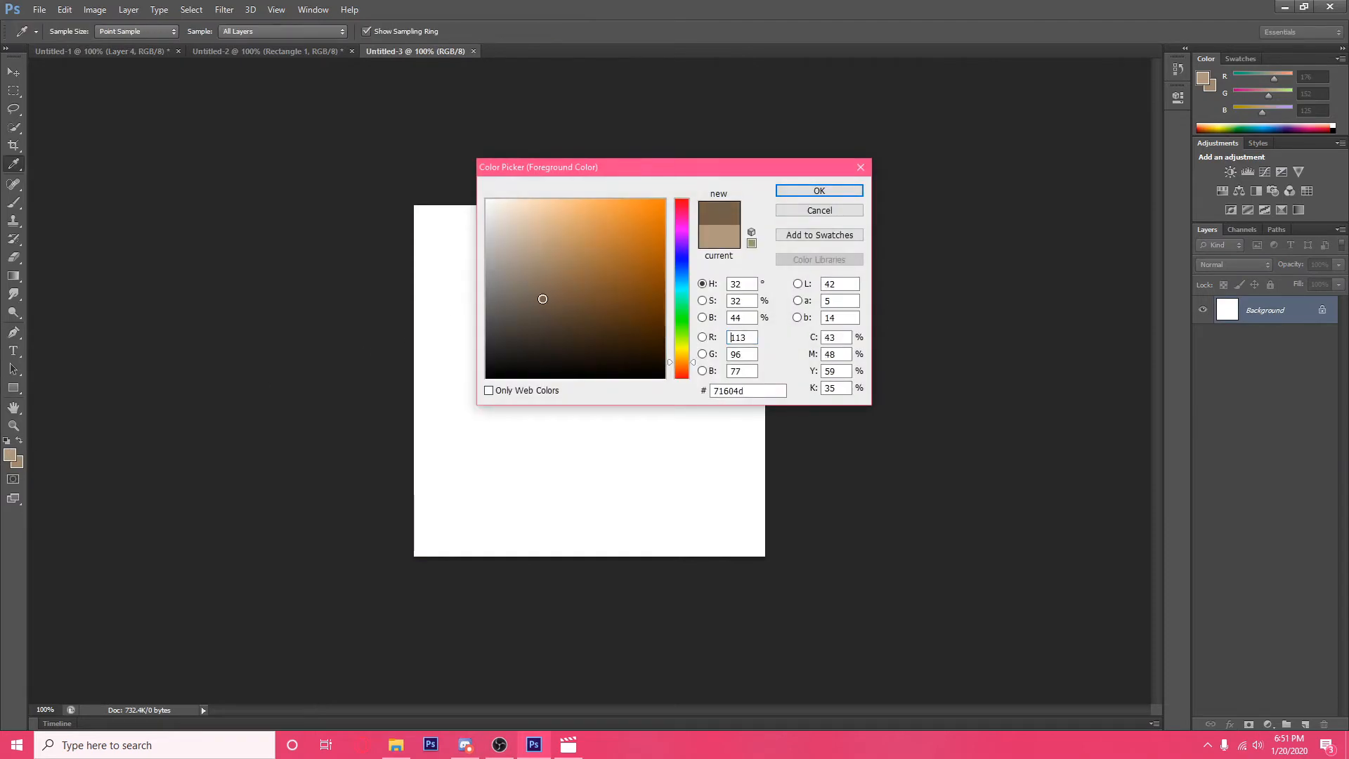
{"action": "left_click", "coordinate": [819, 210]}
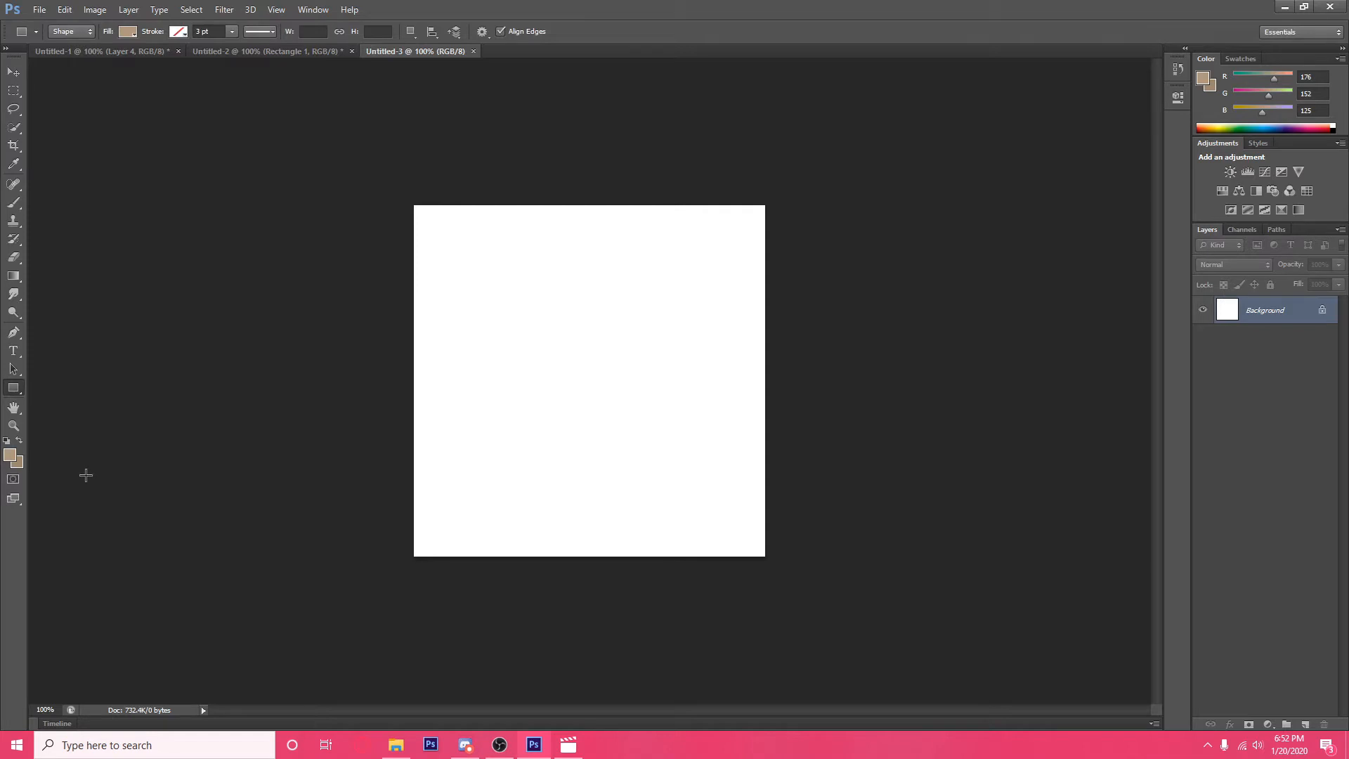
Step: Set the foreground colour to brown #79644c and cover the whole canvas with a rectangle shape about 606 by 622 px
{"action": "left_click", "coordinate": [11, 453]}
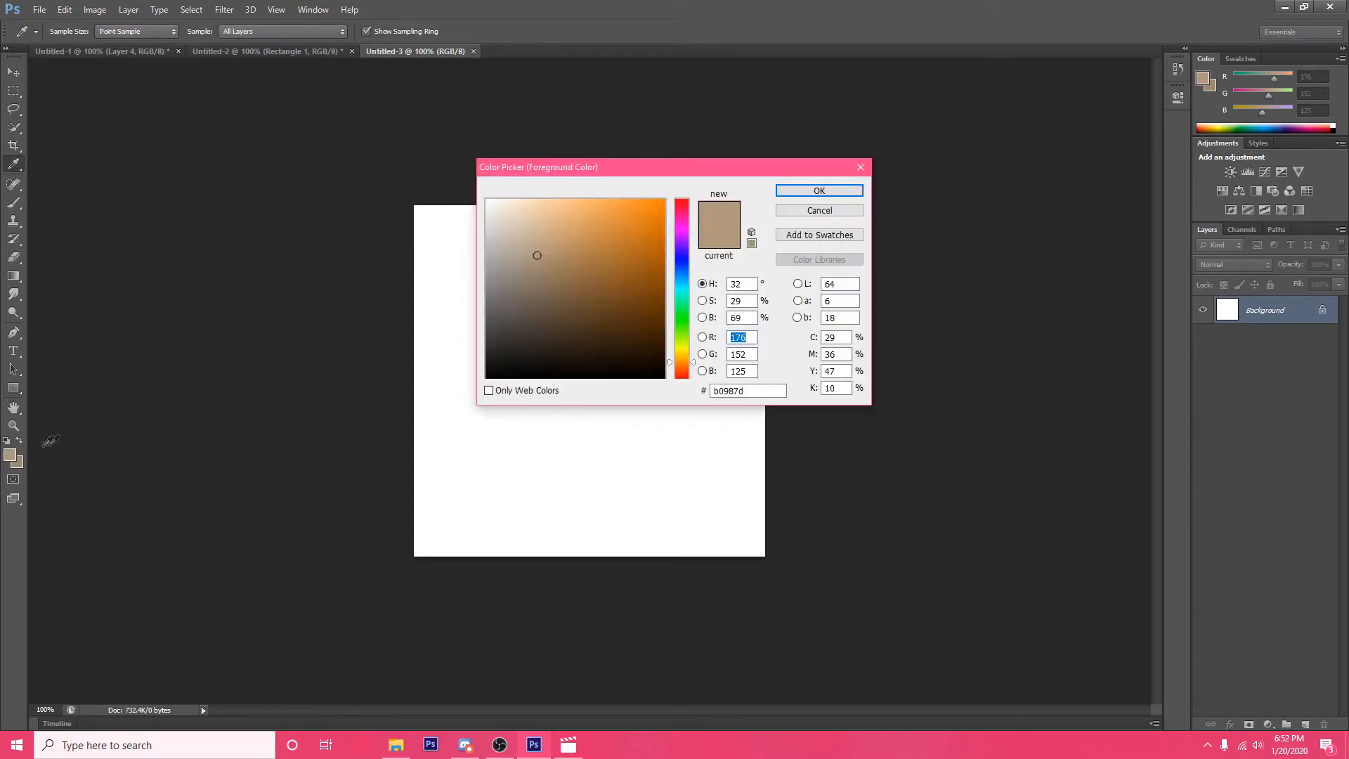
{"action": "left_click_drag", "start_coordinate": [549, 286], "coordinate": [552, 293]}
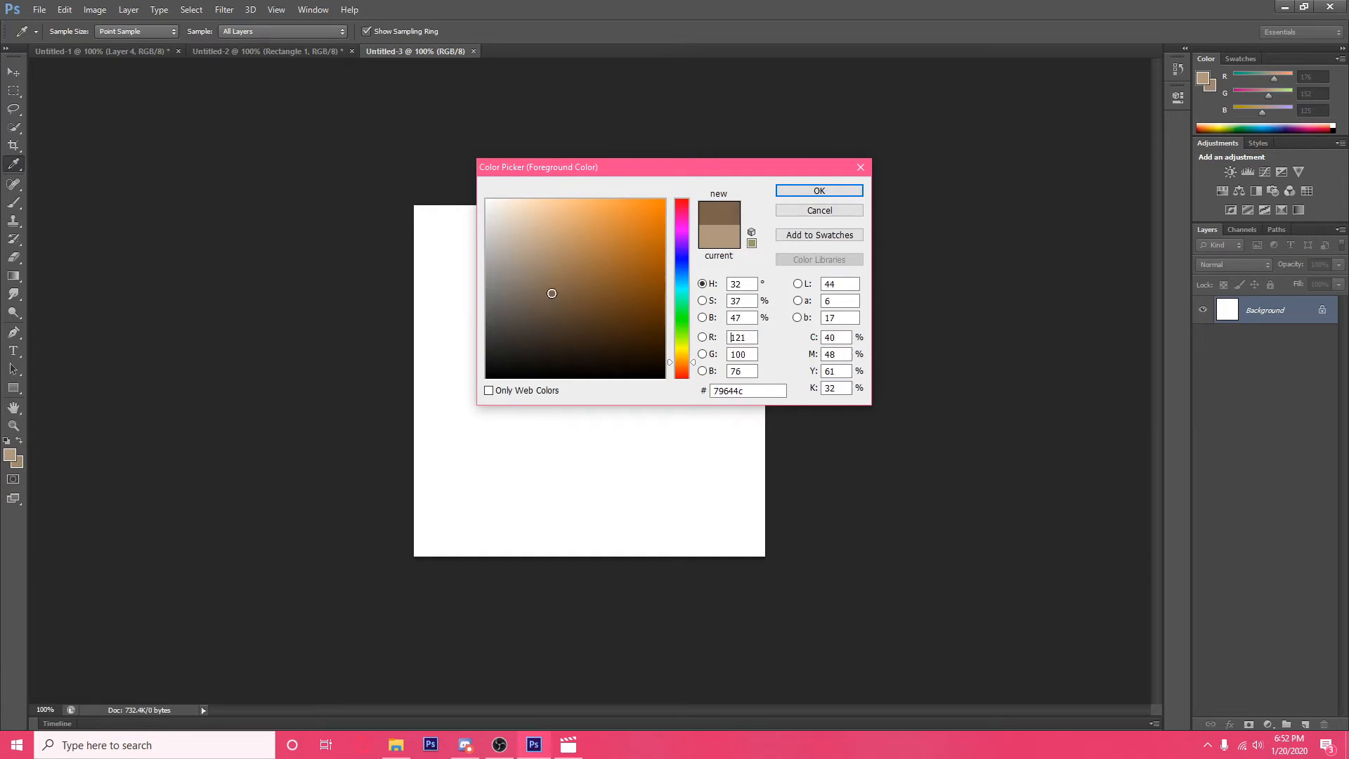
{"action": "left_click", "coordinate": [779, 190]}
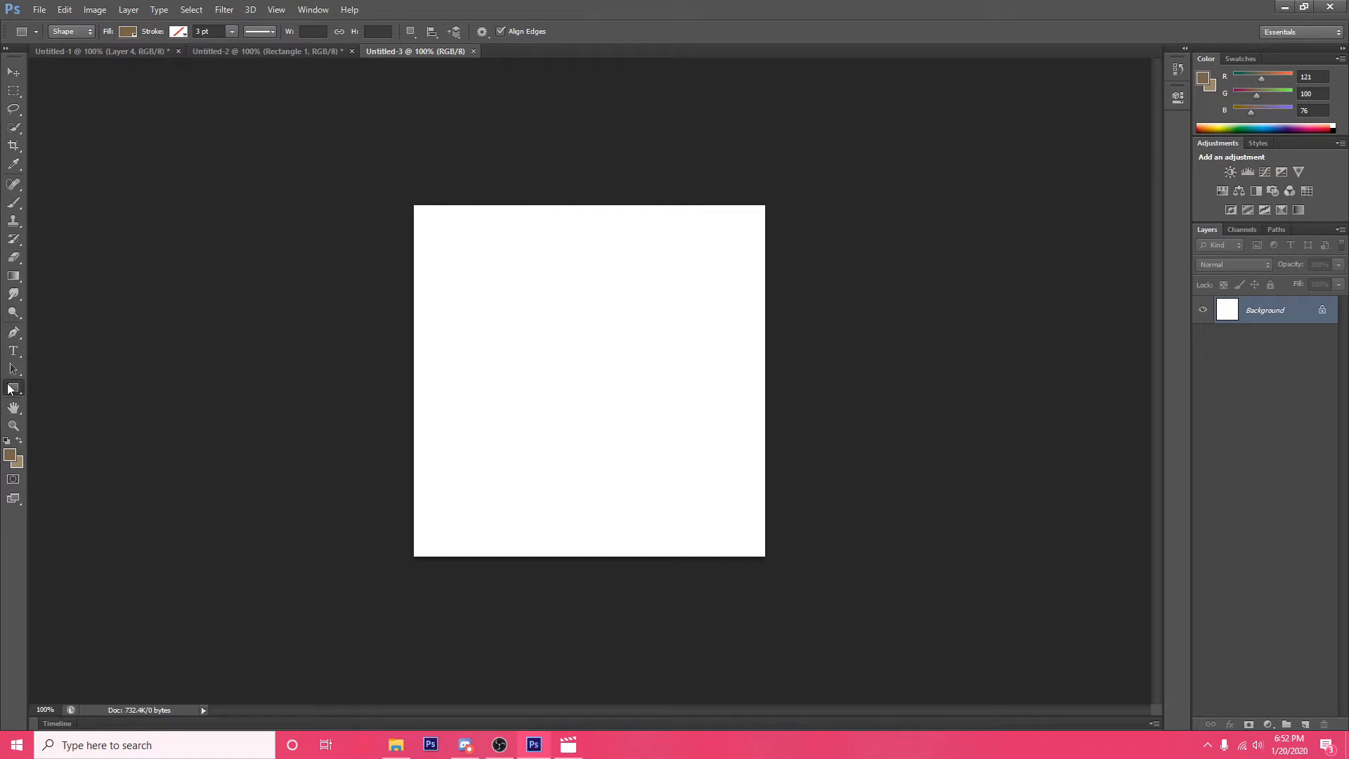
{"action": "left_click_drag", "start_coordinate": [366, 163], "coordinate": [792, 600]}
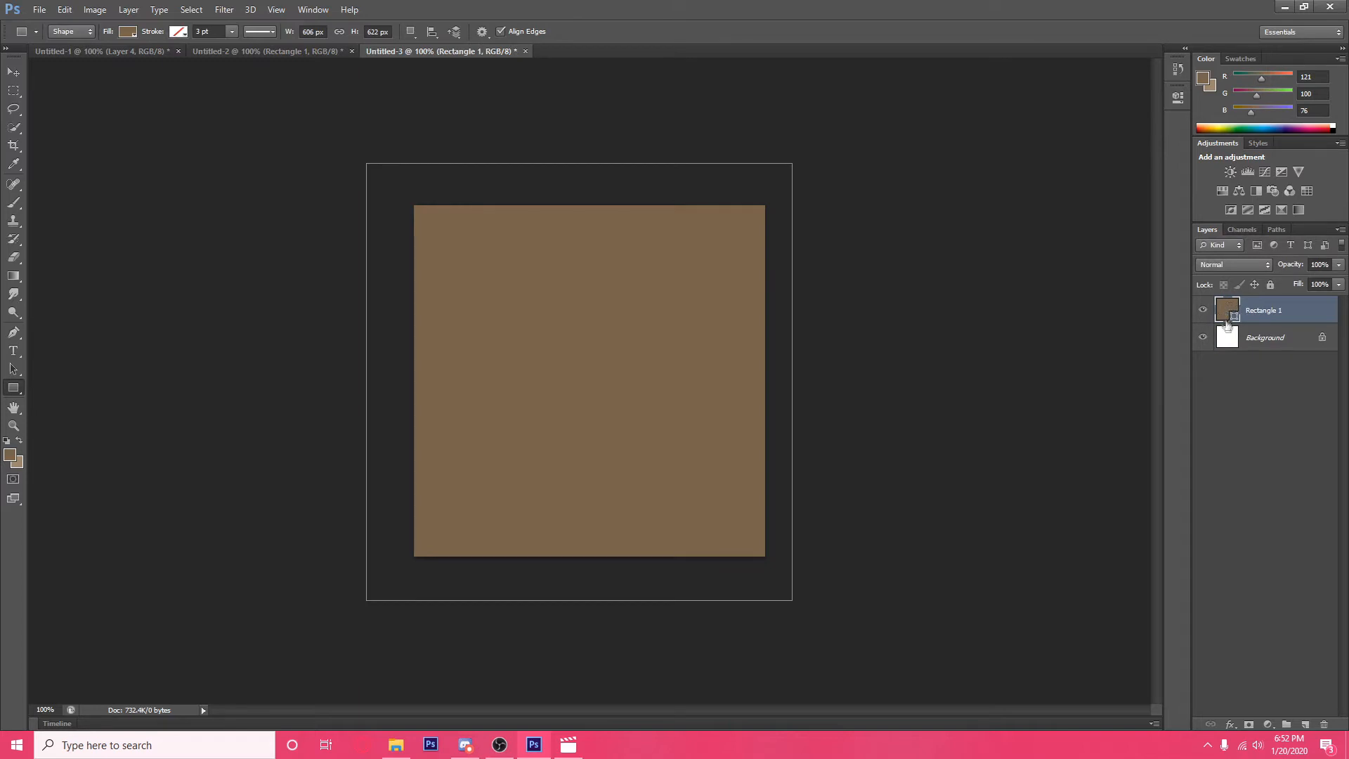
Step: Add a new layer above the brown rectangle and set the foreground colour to dark brown #53402b
{"action": "left_click", "coordinate": [1304, 725]}
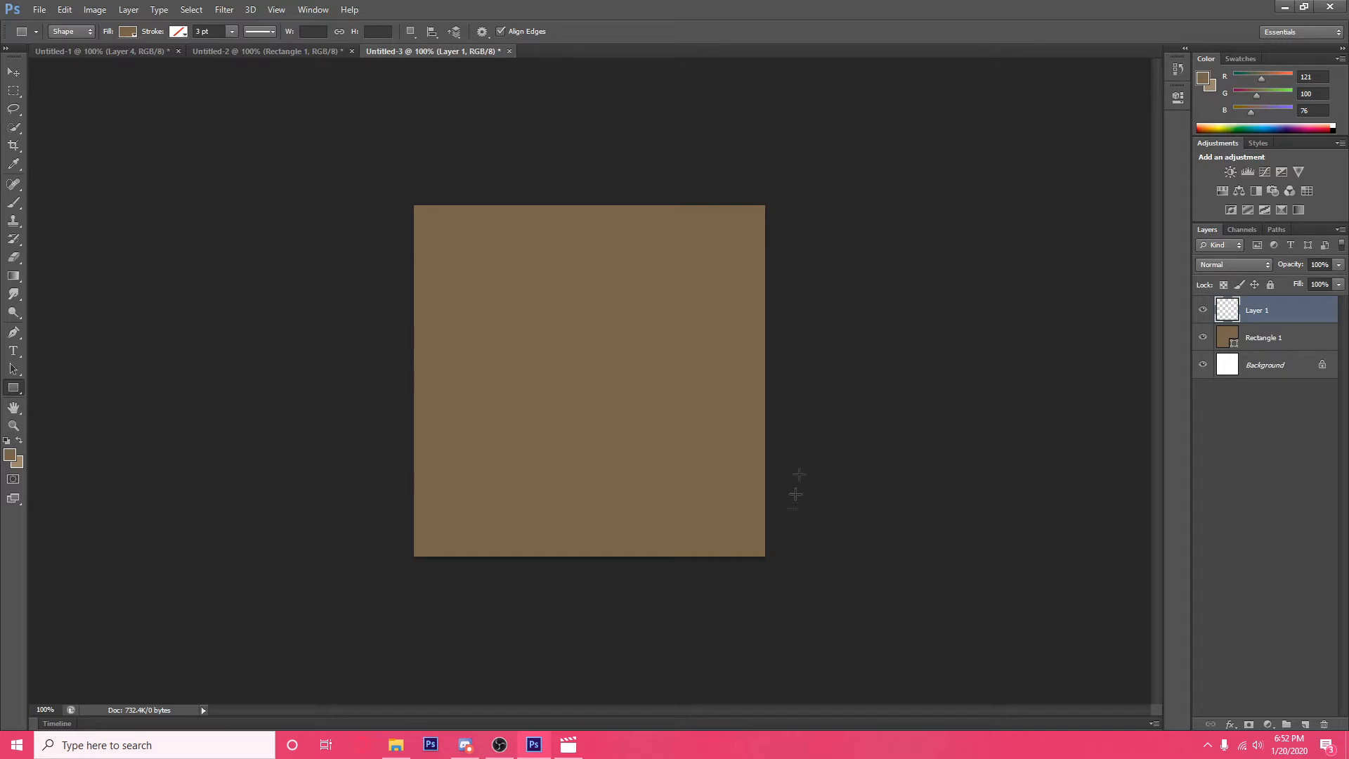
{"action": "left_click", "coordinate": [11, 456]}
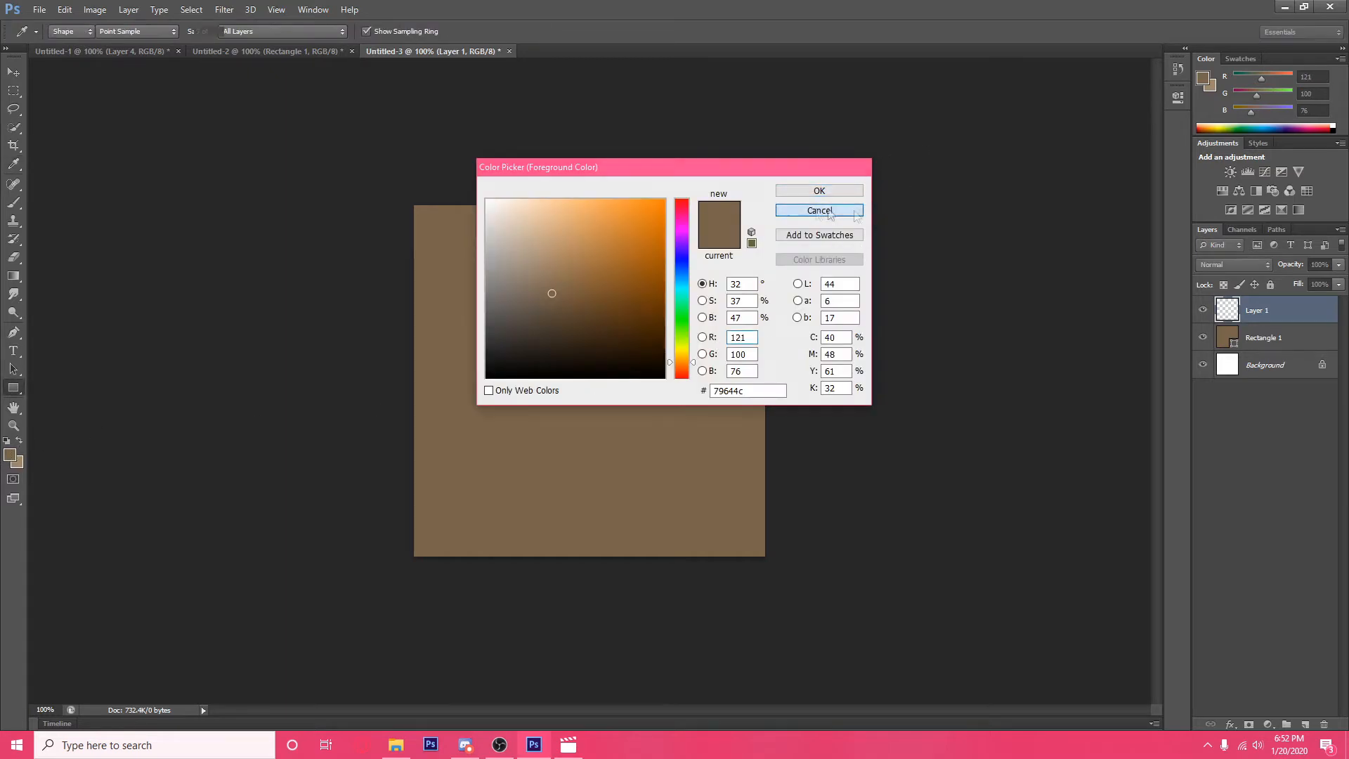
{"action": "left_click", "coordinate": [828, 212]}
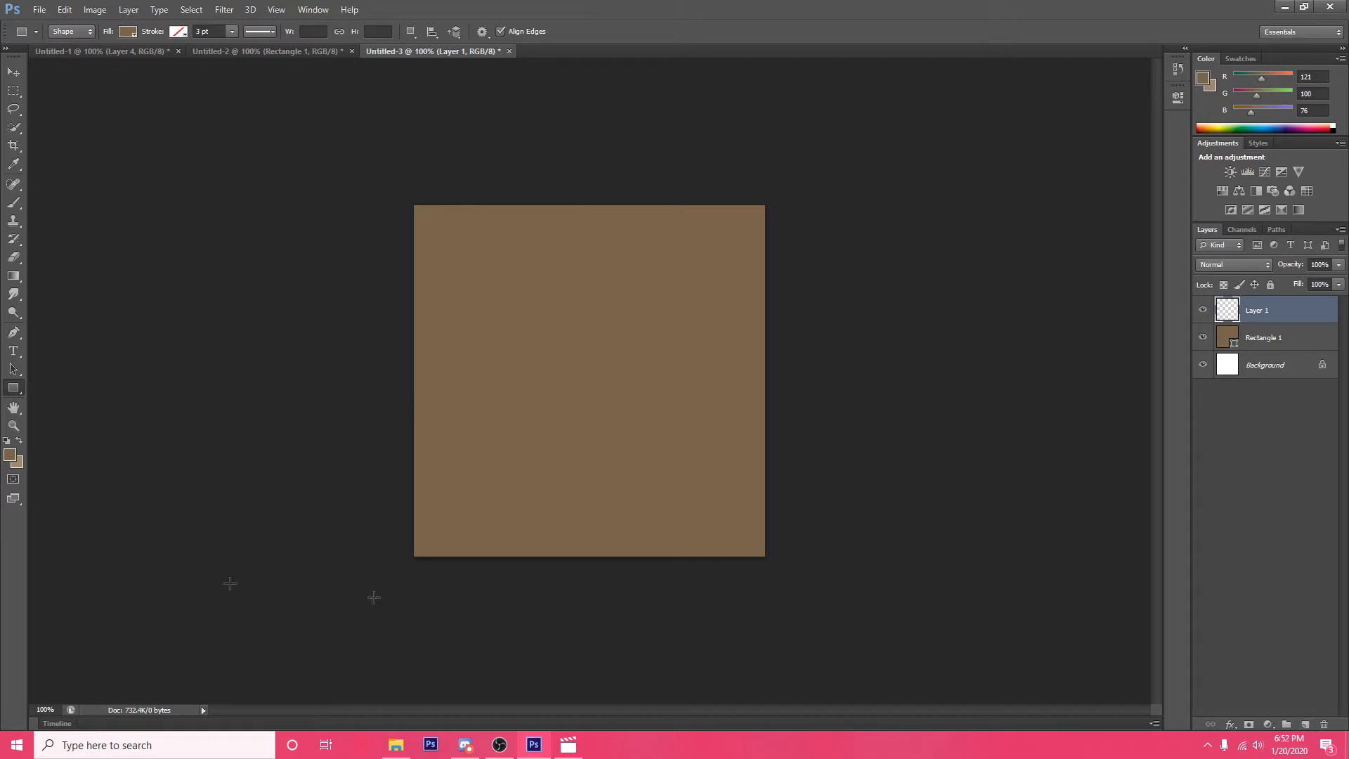
{"action": "left_click", "coordinate": [11, 457]}
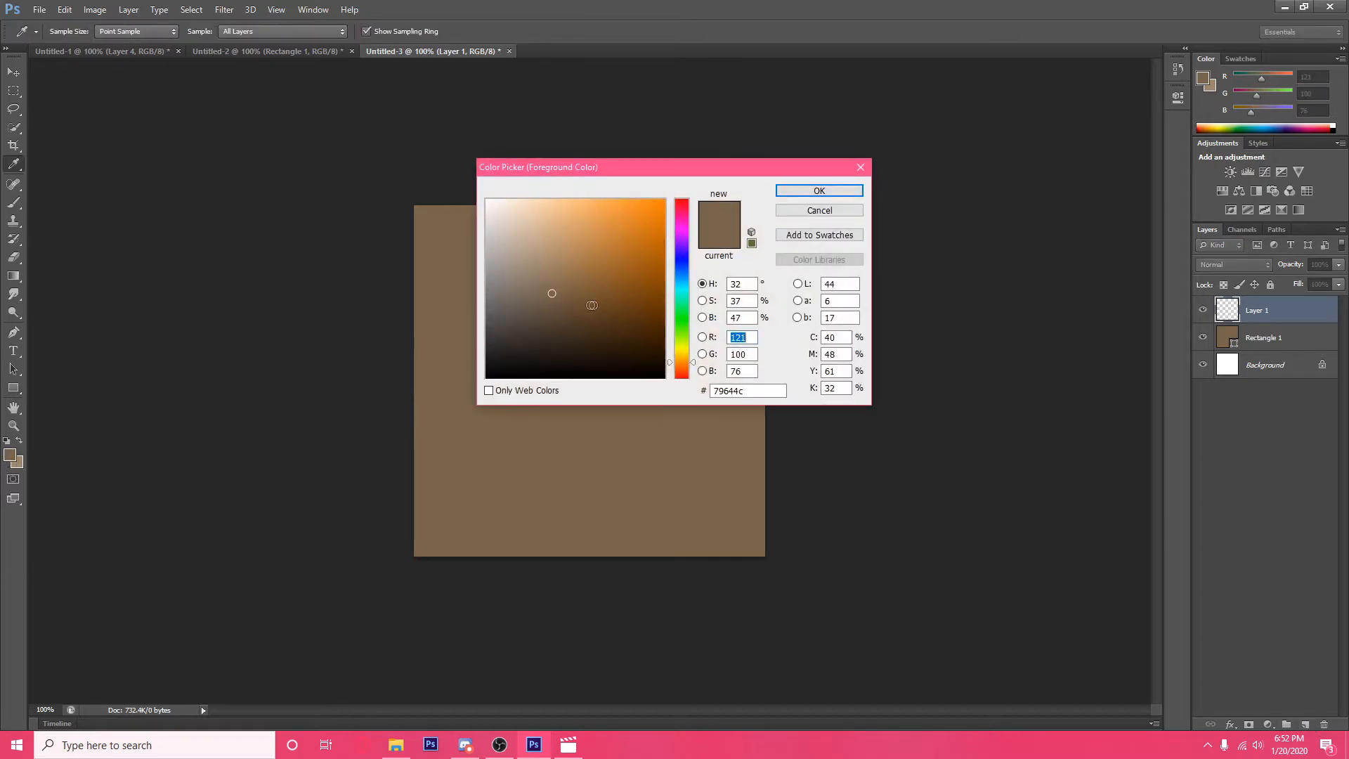
{"action": "left_click_drag", "start_coordinate": [551, 293], "coordinate": [572, 319]}
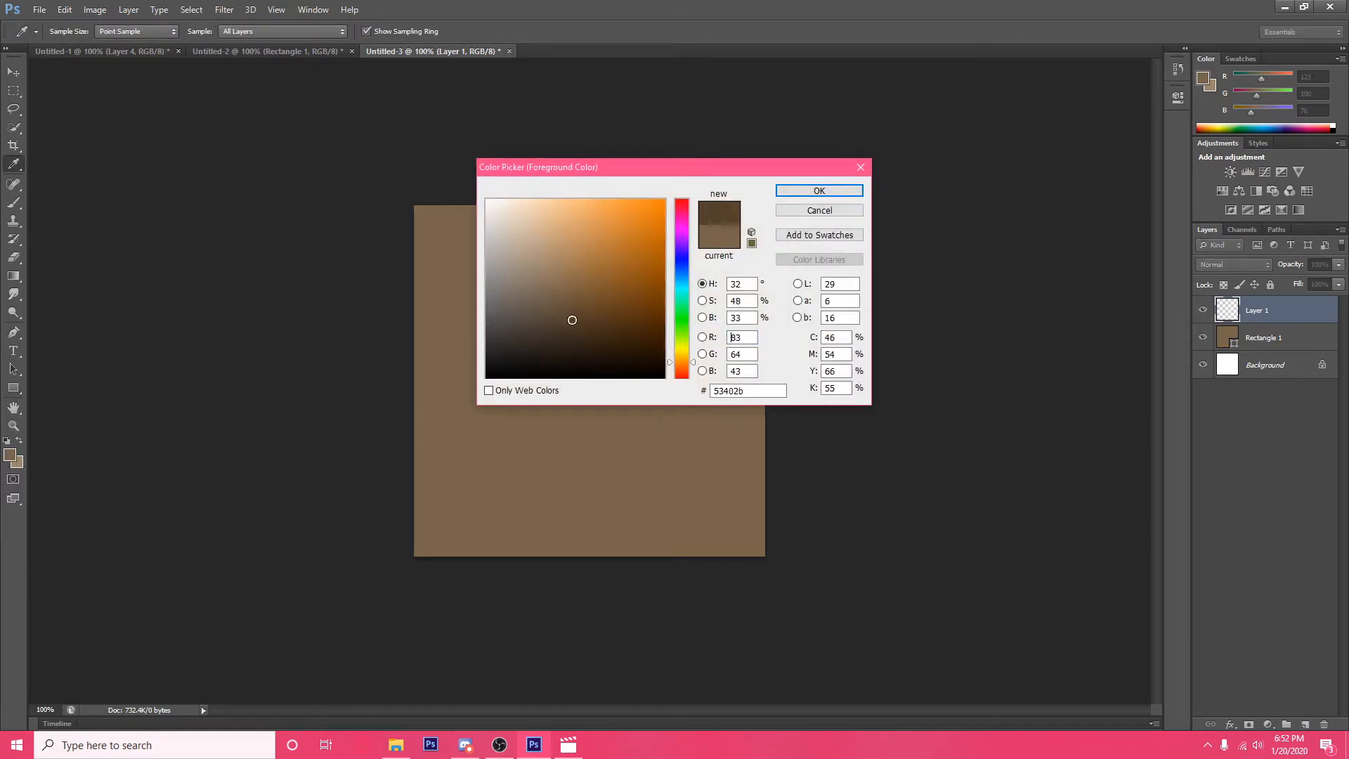
{"action": "left_click", "coordinate": [819, 191]}
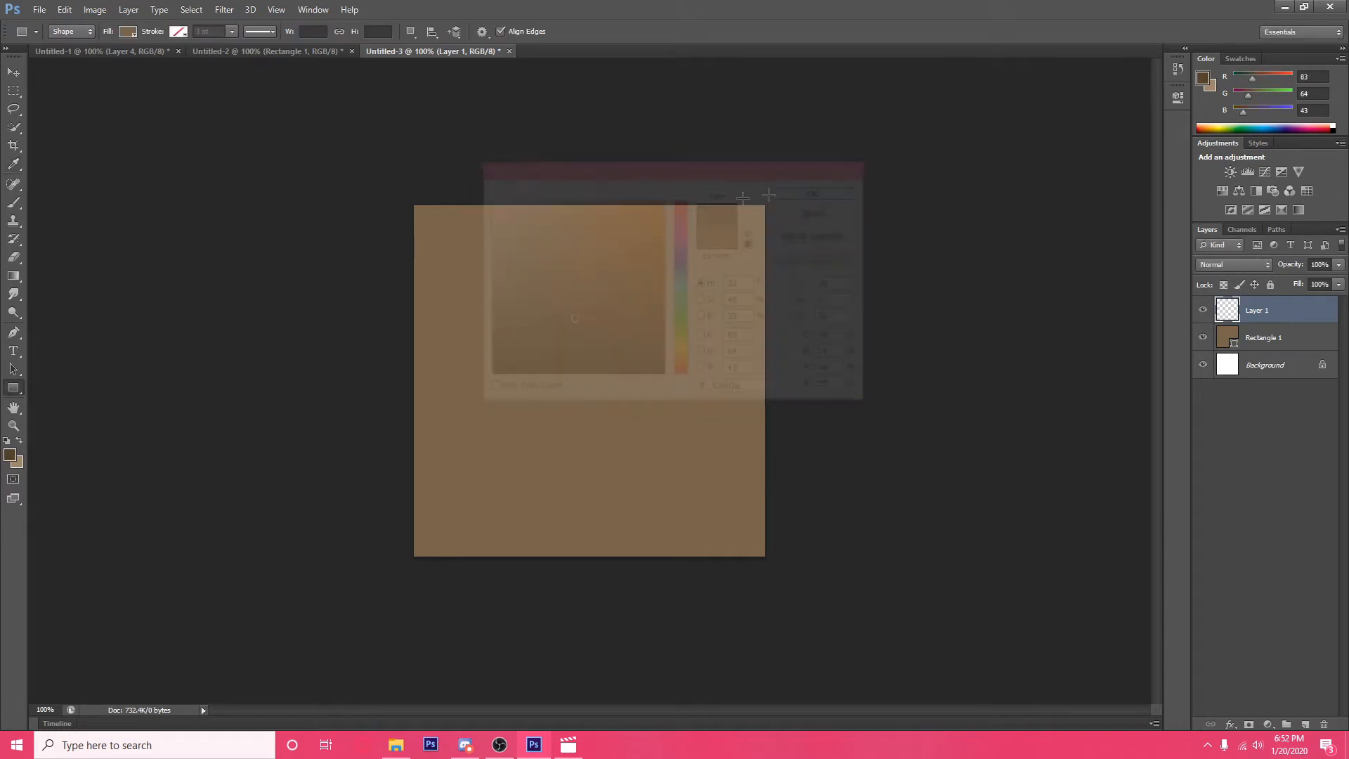
Step: Paint uneven, roughly horizontal wood-grain lines across the upper two thirds of the canvas with the soft 8 px Brush
{"action": "left_click", "coordinate": [14, 206]}
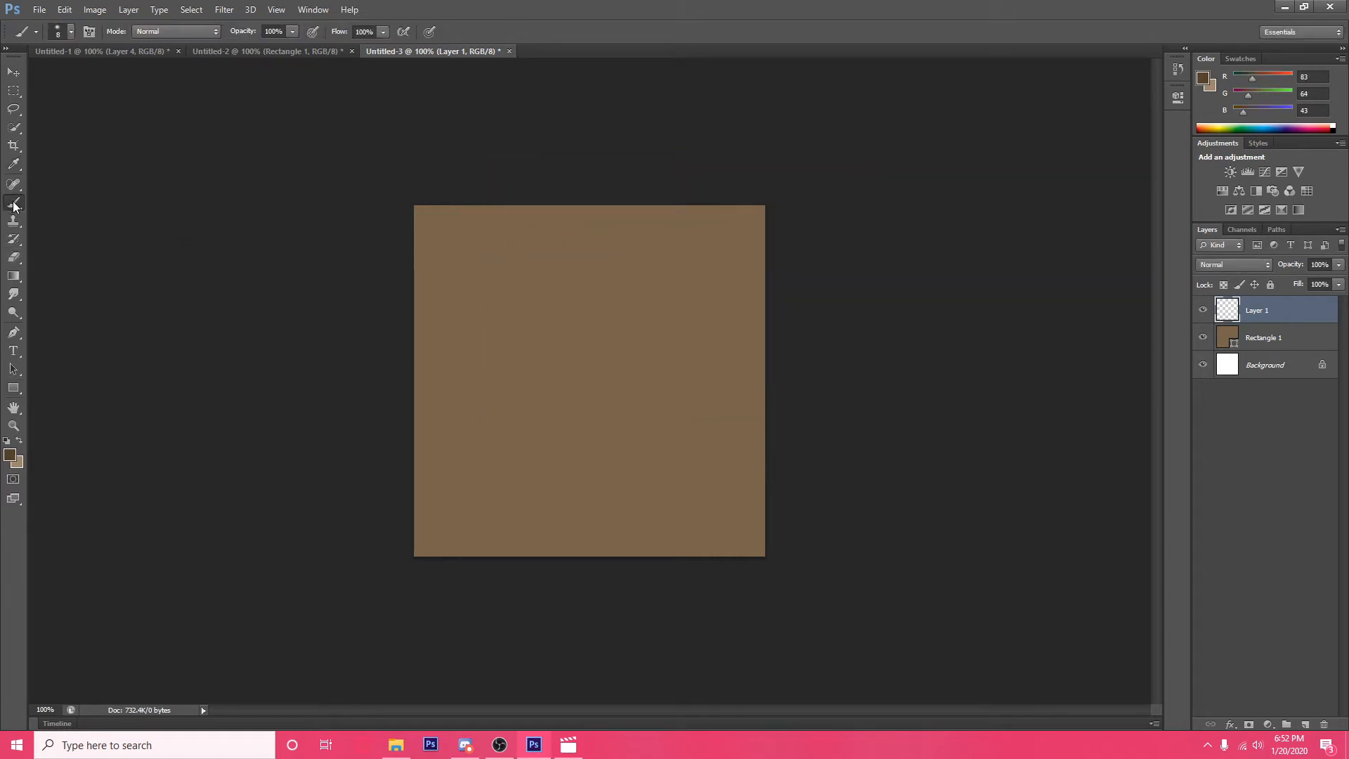
{"action": "right_click", "coordinate": [511, 294]}
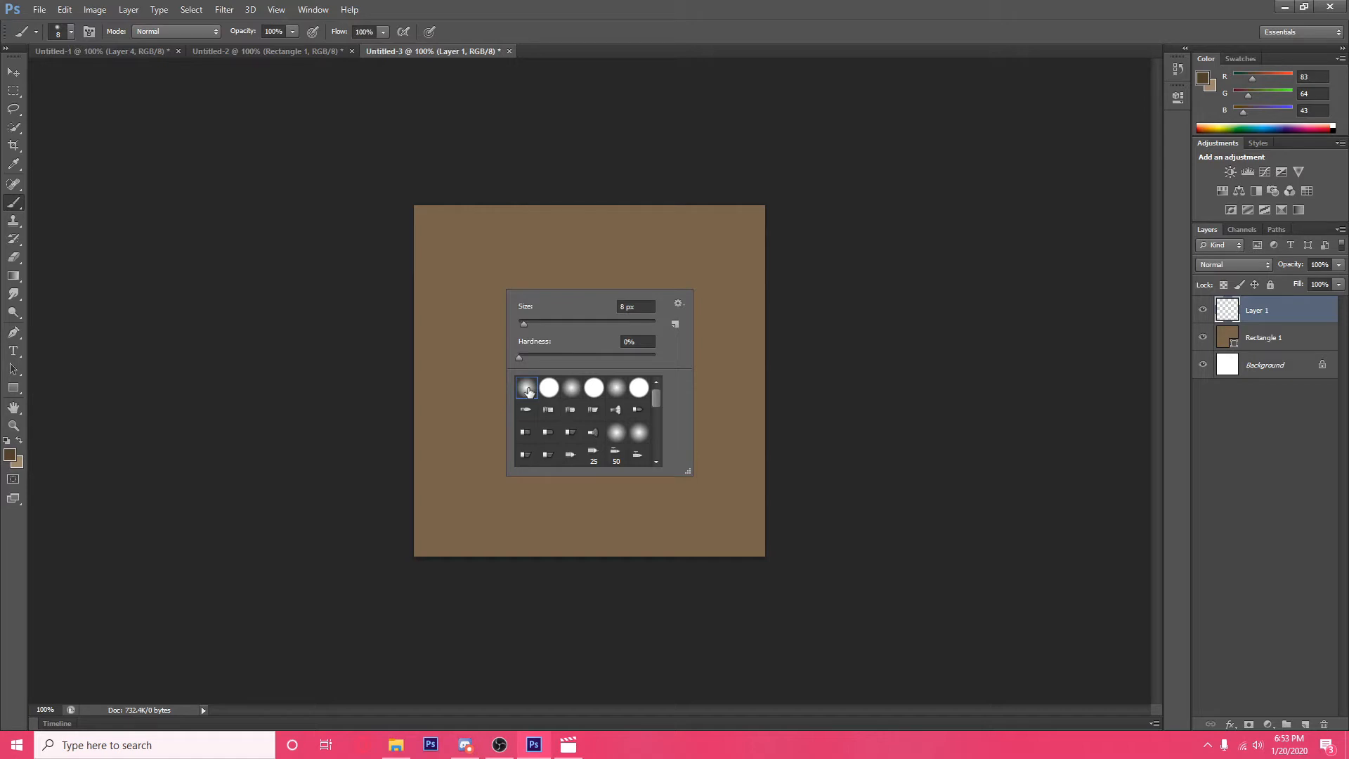
{"action": "left_click", "coordinate": [356, 244]}
{"action": "left_click_drag", "start_coordinate": [407, 232], "coordinate": [934, 259]}
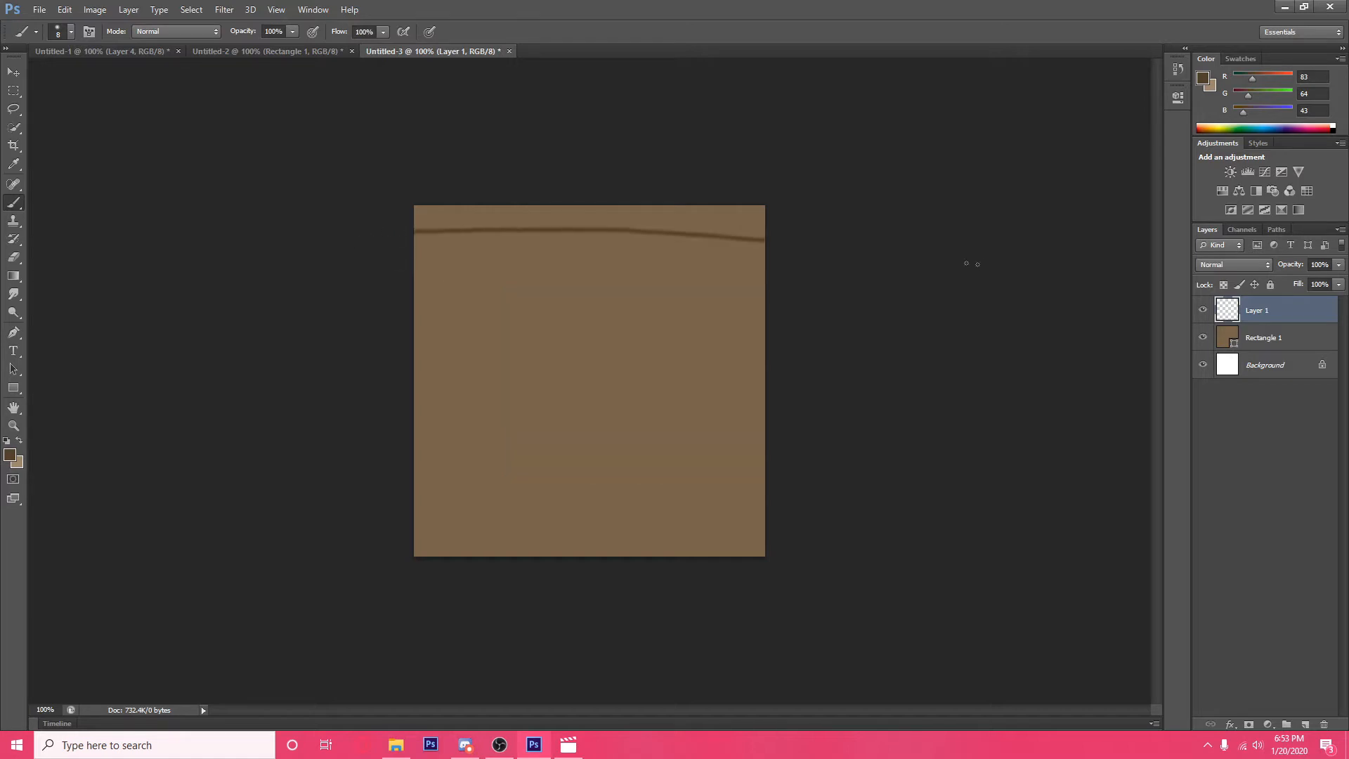
{"action": "key", "text": "ctrl+z"}
{"action": "left_click_drag", "start_coordinate": [372, 221], "coordinate": [878, 242]}
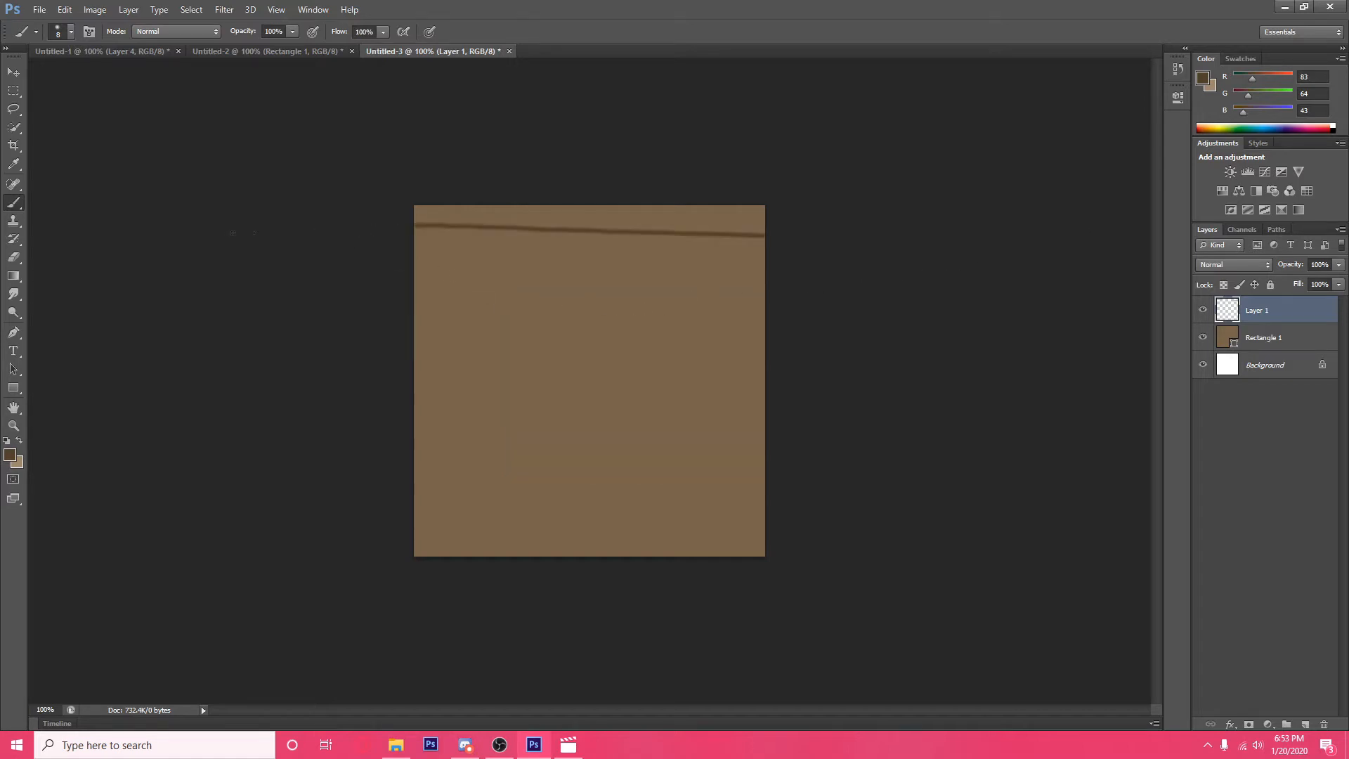
{"action": "left_click_drag", "start_coordinate": [325, 255], "coordinate": [999, 281]}
{"action": "key", "text": "ctrl+z"}
{"action": "left_click_drag", "start_coordinate": [391, 252], "coordinate": [948, 254]}
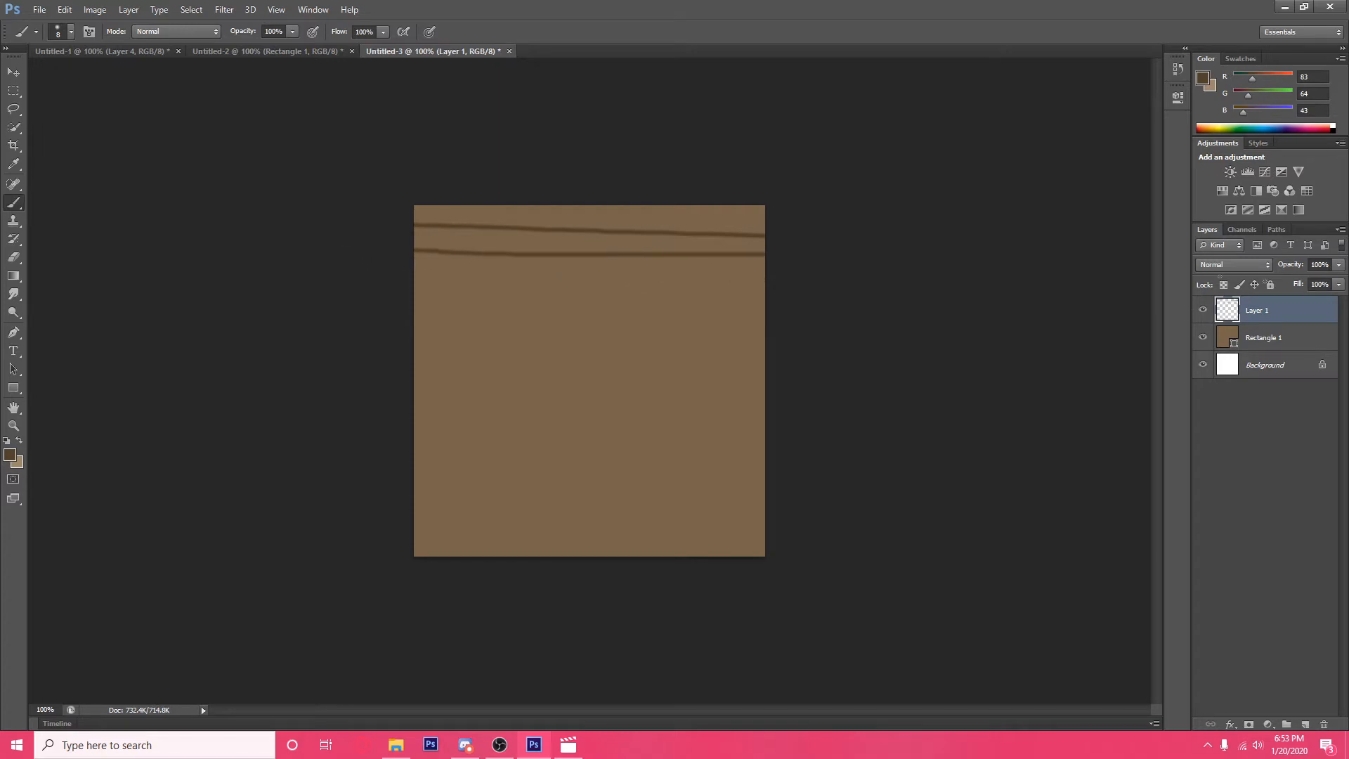
{"action": "key", "text": "ctrl+z"}
{"action": "left_click_drag", "start_coordinate": [404, 251], "coordinate": [913, 284]}
{"action": "left_click_drag", "start_coordinate": [390, 279], "coordinate": [883, 289]}
{"action": "key", "text": "ctrl+z"}
{"action": "left_click_drag", "start_coordinate": [393, 303], "coordinate": [933, 302]}
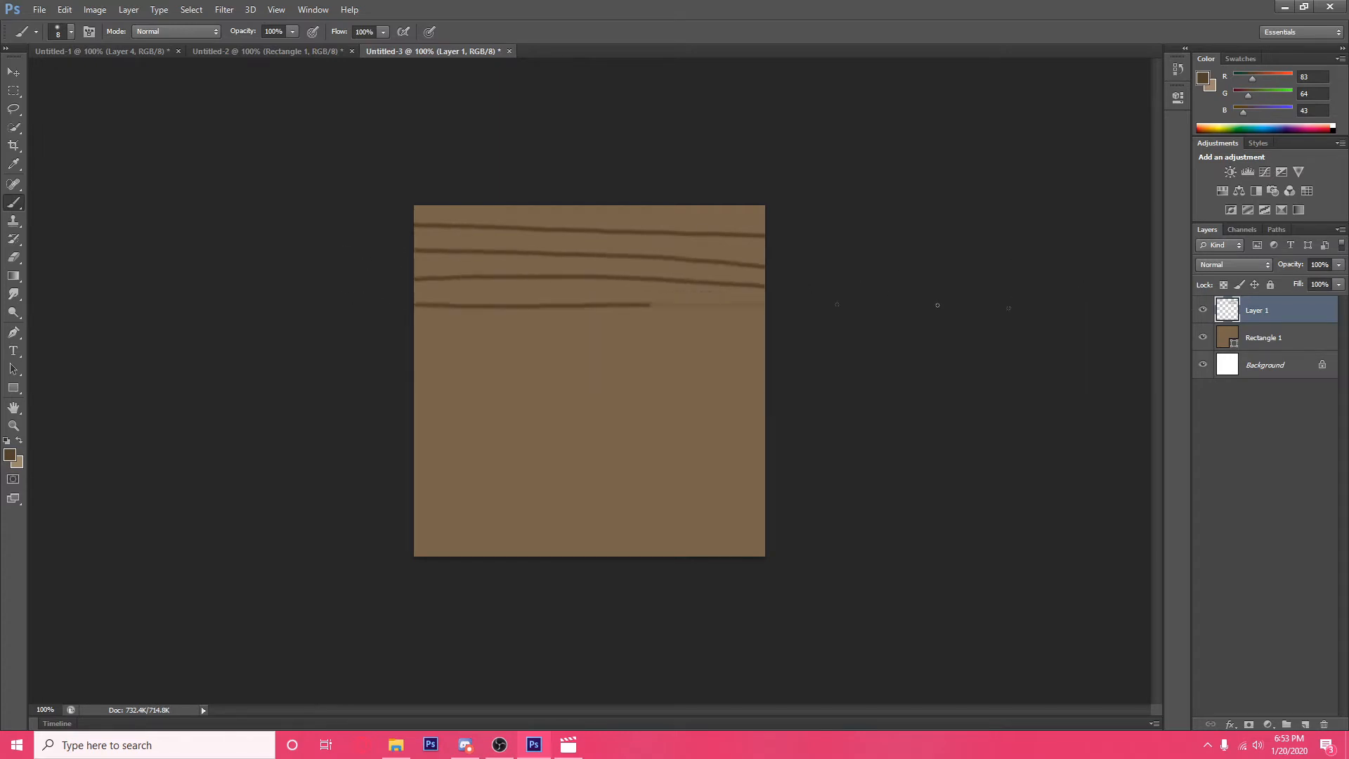
{"action": "left_click_drag", "start_coordinate": [333, 328], "coordinate": [913, 348]}
{"action": "left_click_drag", "start_coordinate": [335, 362], "coordinate": [880, 386]}
{"action": "left_click_drag", "start_coordinate": [338, 411], "coordinate": [976, 449]}
{"action": "left_click_drag", "start_coordinate": [337, 381], "coordinate": [948, 404]}
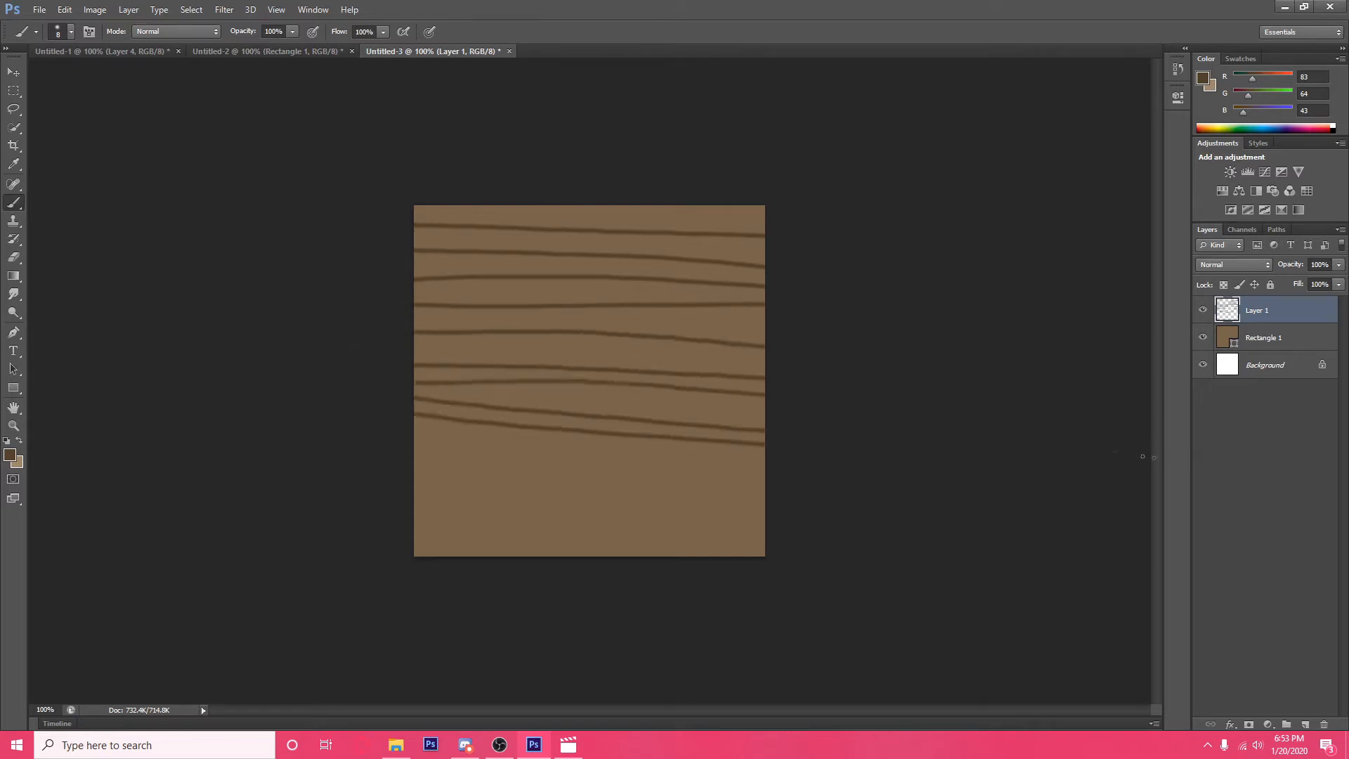
{"action": "left_click_drag", "start_coordinate": [386, 351], "coordinate": [879, 385]}
{"action": "key", "text": "ctrl+z"}
{"action": "left_click_drag", "start_coordinate": [383, 341], "coordinate": [1075, 374]}
{"action": "key", "text": "ctrl+z"}
{"action": "left_click_drag", "start_coordinate": [399, 354], "coordinate": [843, 361]}
{"action": "left_click_drag", "start_coordinate": [365, 317], "coordinate": [913, 349]}
{"action": "left_click_drag", "start_coordinate": [352, 289], "coordinate": [878, 302]}
{"action": "left_click_drag", "start_coordinate": [409, 214], "coordinate": [927, 231]}
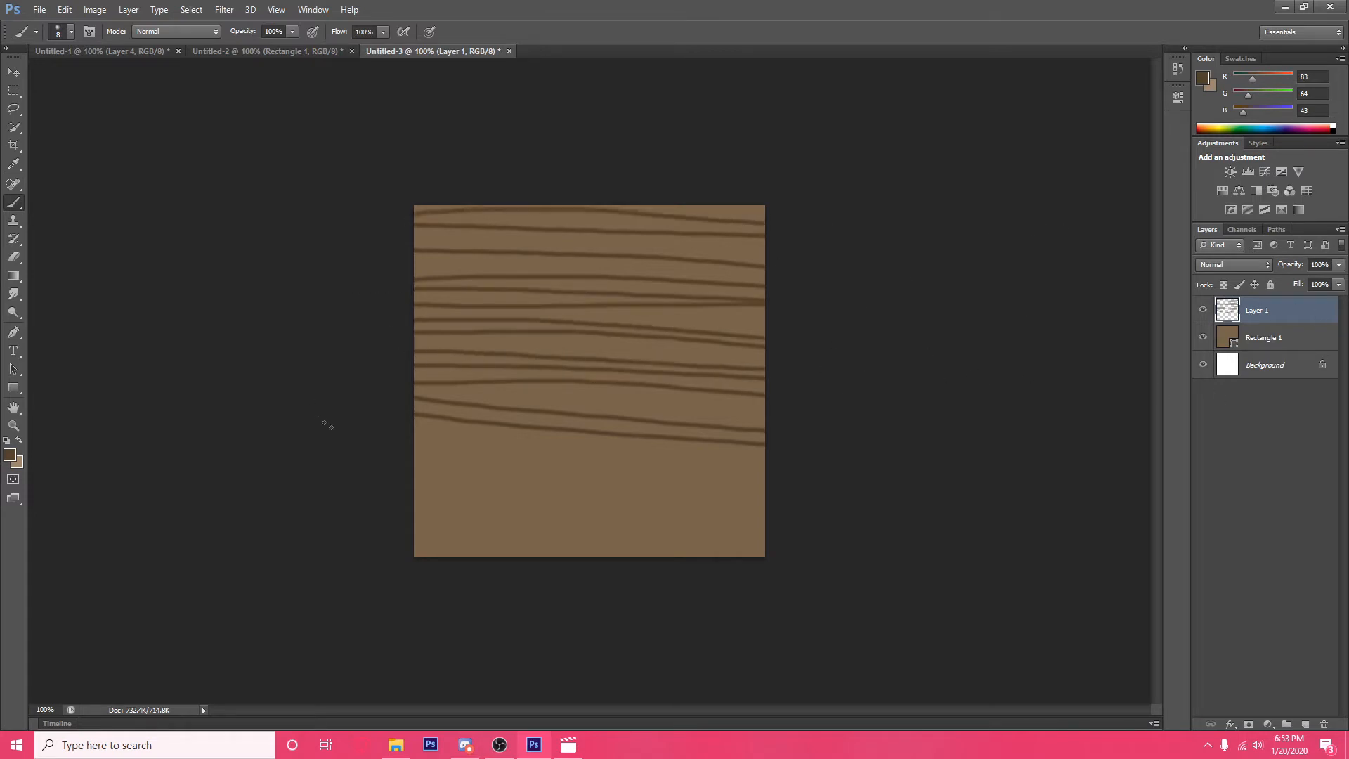
Step: Continue the dark brown grain lines across the lower third of the canvas down to its bottom edge
{"action": "left_click_drag", "start_coordinate": [325, 425], "coordinate": [867, 457]}
{"action": "left_click_drag", "start_coordinate": [384, 459], "coordinate": [779, 447]}
{"action": "key", "text": "ctrl+z"}
{"action": "left_click_drag", "start_coordinate": [404, 453], "coordinate": [779, 479]}
{"action": "left_click_drag", "start_coordinate": [385, 474], "coordinate": [801, 487]}
{"action": "left_click_drag", "start_coordinate": [402, 480], "coordinate": [778, 497]}
{"action": "left_click_drag", "start_coordinate": [406, 508], "coordinate": [780, 534]}
{"action": "left_click_drag", "start_coordinate": [383, 526], "coordinate": [783, 543]}
{"action": "left_click_drag", "start_coordinate": [395, 549], "coordinate": [947, 544]}
{"action": "left_click_drag", "start_coordinate": [379, 500], "coordinate": [843, 508]}
{"action": "left_click_drag", "start_coordinate": [385, 455], "coordinate": [1046, 484]}
{"action": "left_click_drag", "start_coordinate": [634, 441], "coordinate": [808, 444]}
{"action": "left_click_drag", "start_coordinate": [367, 415], "coordinate": [999, 436]}
Step: Paint extra overlapping grain lines in the gaps of the upper and middle canvas to make the pattern denser
{"action": "left_click_drag", "start_coordinate": [379, 340], "coordinate": [1161, 426]}
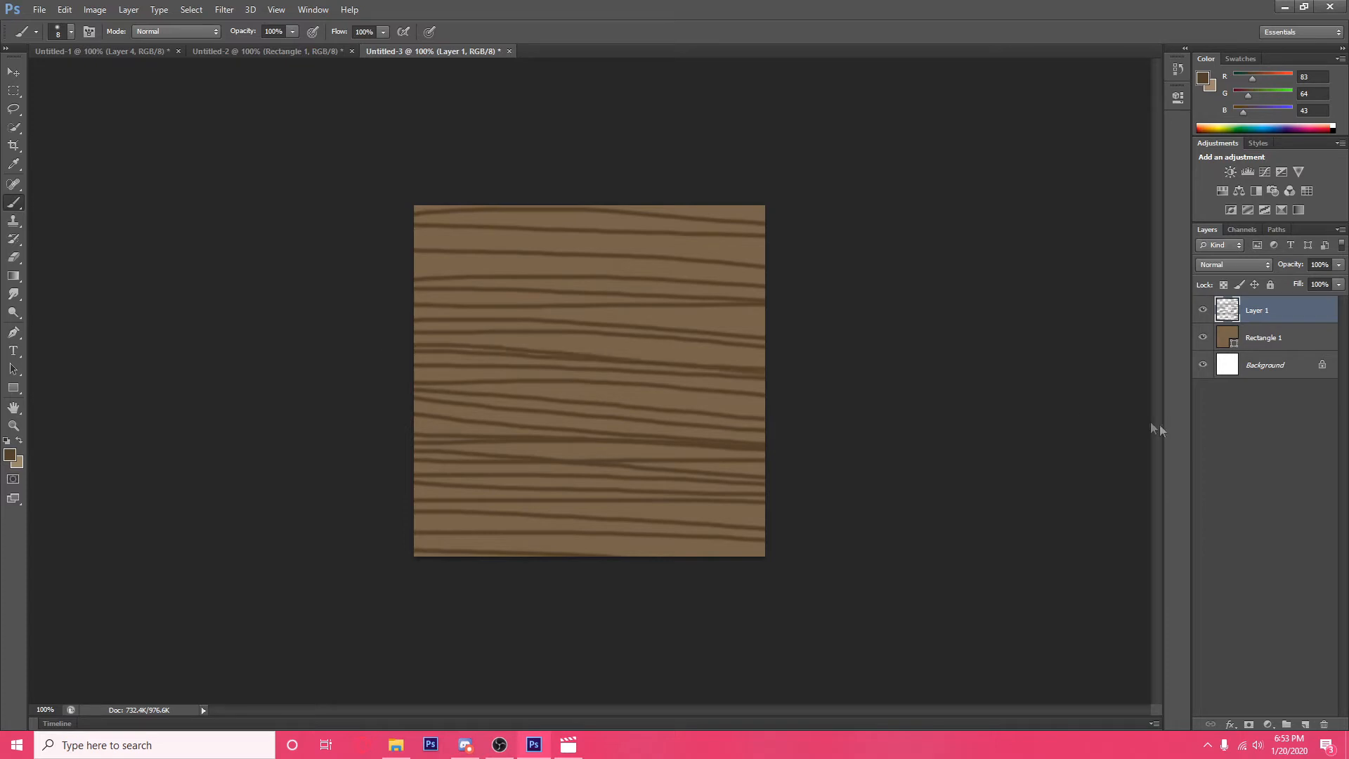
{"action": "left_click_drag", "start_coordinate": [436, 337], "coordinate": [765, 354]}
{"action": "left_click_drag", "start_coordinate": [391, 335], "coordinate": [854, 351]}
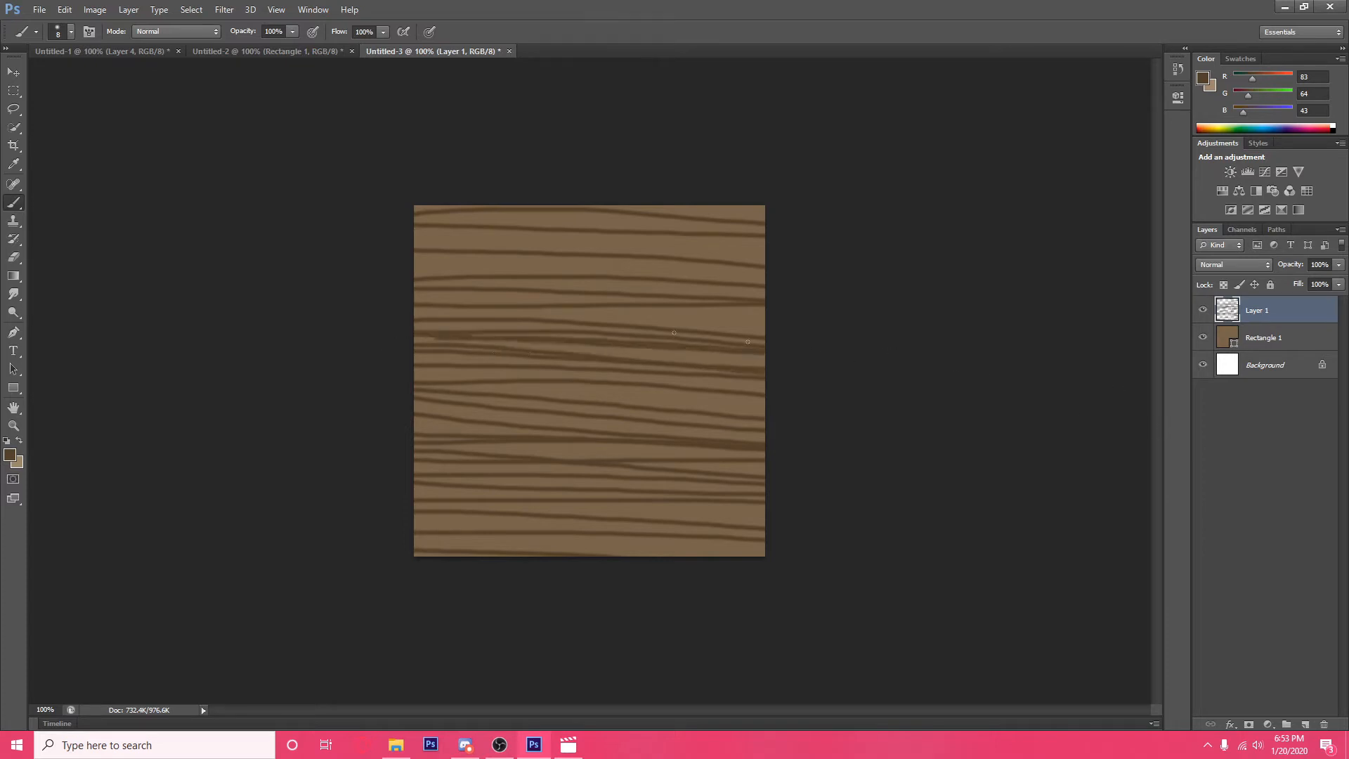
{"action": "left_click_drag", "start_coordinate": [408, 313], "coordinate": [765, 340]}
{"action": "key", "text": "ctrl+z"}
{"action": "left_click_drag", "start_coordinate": [414, 318], "coordinate": [1063, 357]}
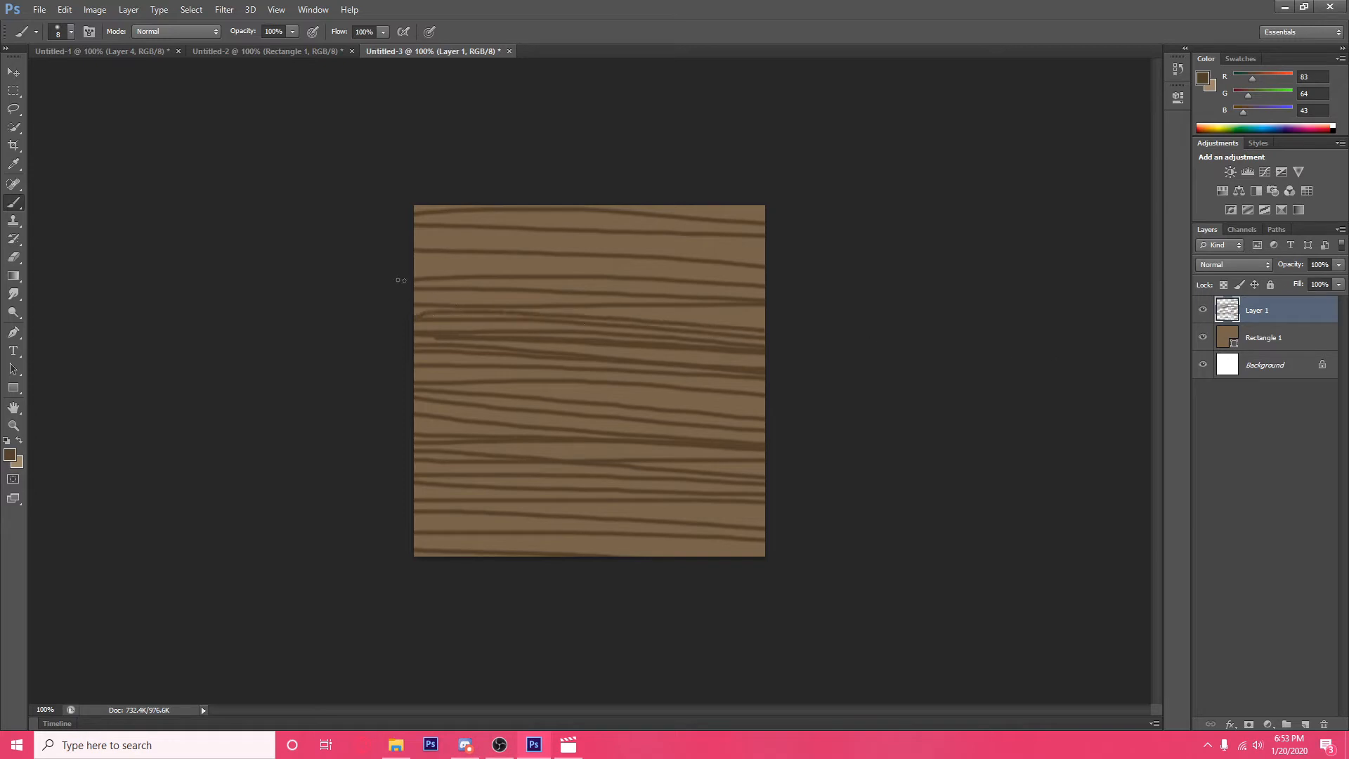
{"action": "left_click_drag", "start_coordinate": [553, 265], "coordinate": [765, 275]}
{"action": "left_click_drag", "start_coordinate": [414, 240], "coordinate": [813, 272]}
{"action": "key", "text": "ctrl+z"}
{"action": "left_click_drag", "start_coordinate": [408, 239], "coordinate": [770, 242]}
{"action": "left_click_drag", "start_coordinate": [399, 227], "coordinate": [952, 234]}
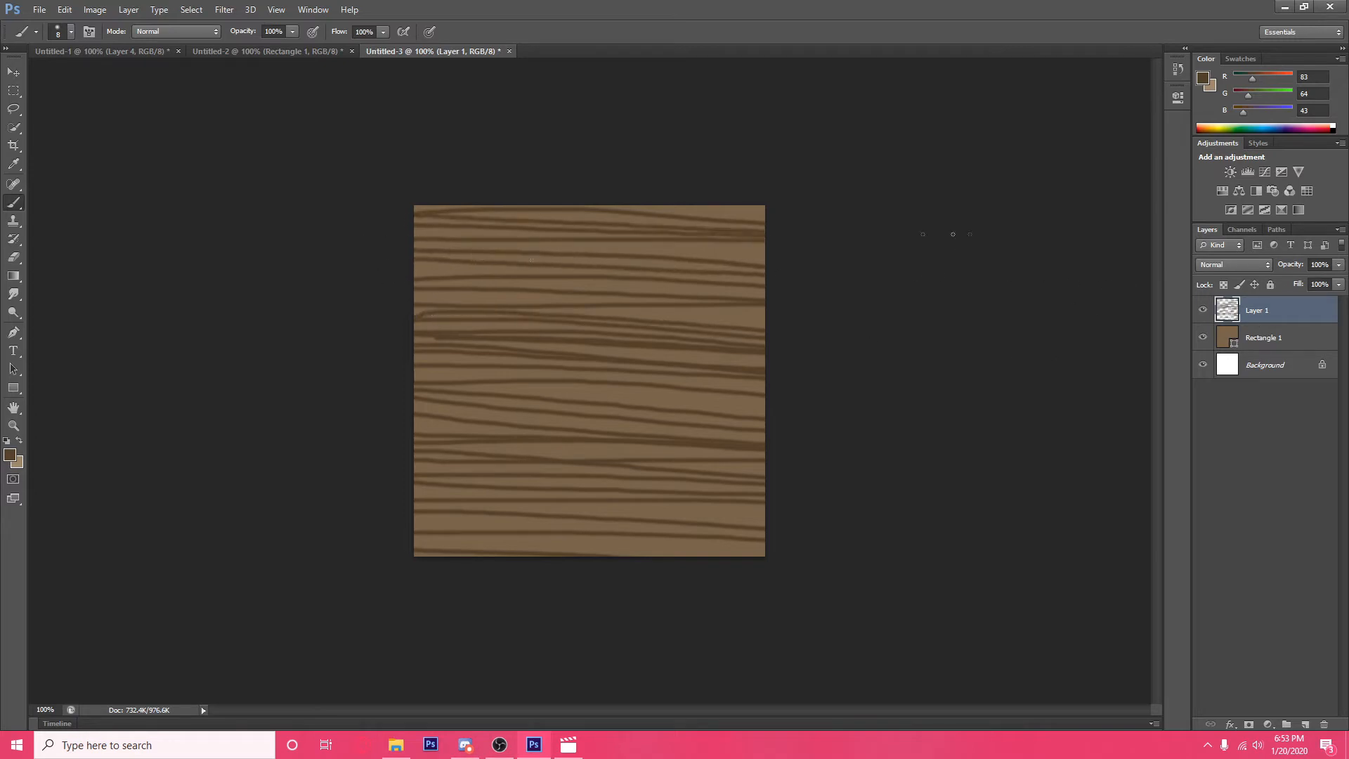
{"action": "left_click_drag", "start_coordinate": [436, 246], "coordinate": [1104, 267]}
{"action": "left_click_drag", "start_coordinate": [338, 280], "coordinate": [939, 280]}
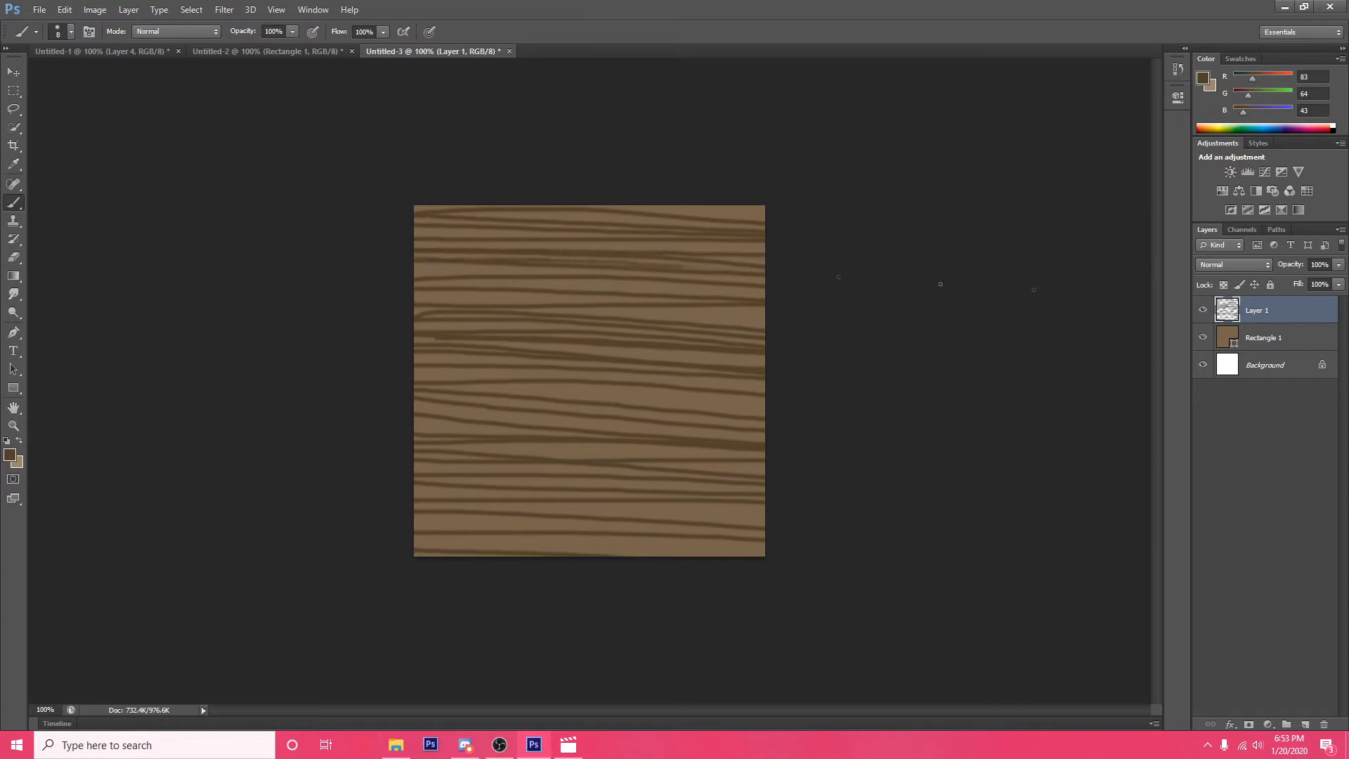
{"action": "left_click_drag", "start_coordinate": [402, 305], "coordinate": [1246, 350]}
{"action": "key", "text": "ctrl+z"}
{"action": "left_click_drag", "start_coordinate": [394, 417], "coordinate": [812, 443]}
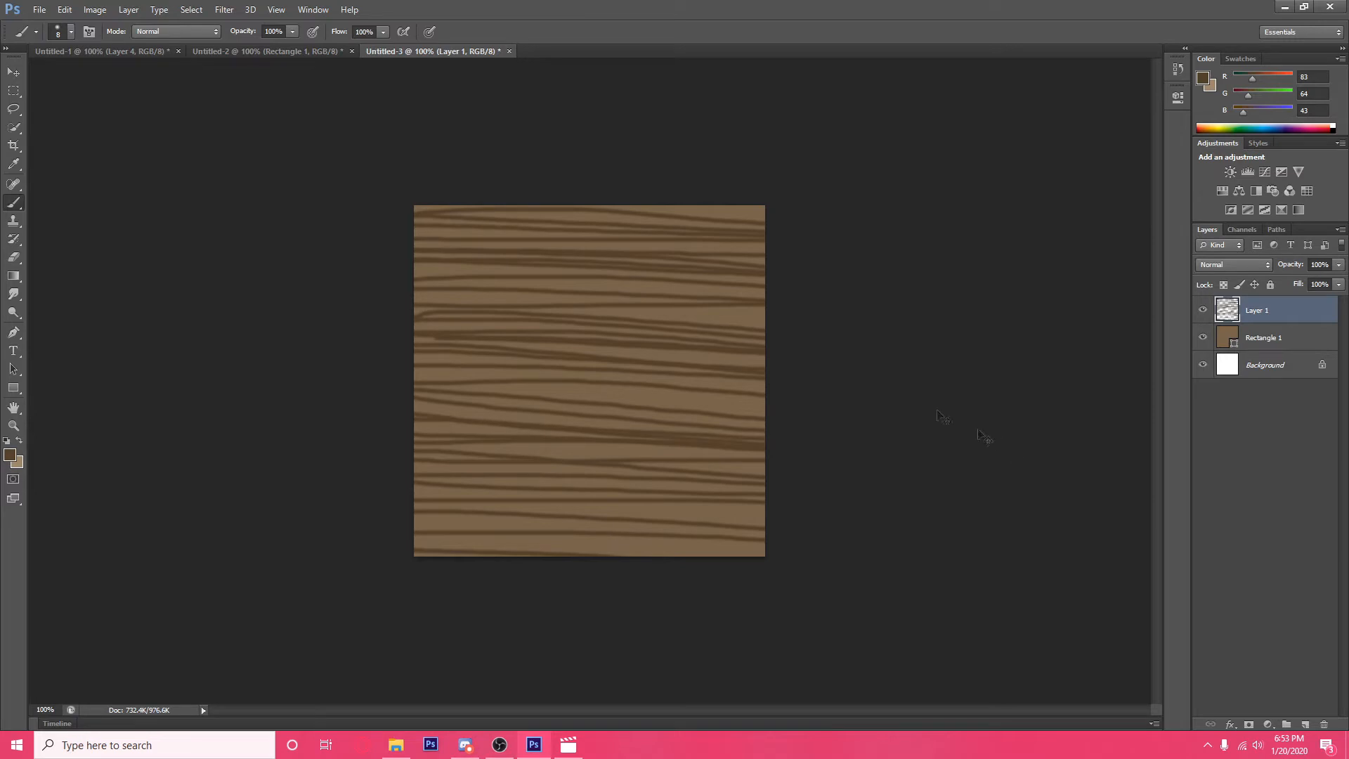
Step: Rotate the grain-line layer by about 90° with Free Transform so the lines run vertically
{"action": "key", "text": "ctrl+t"}
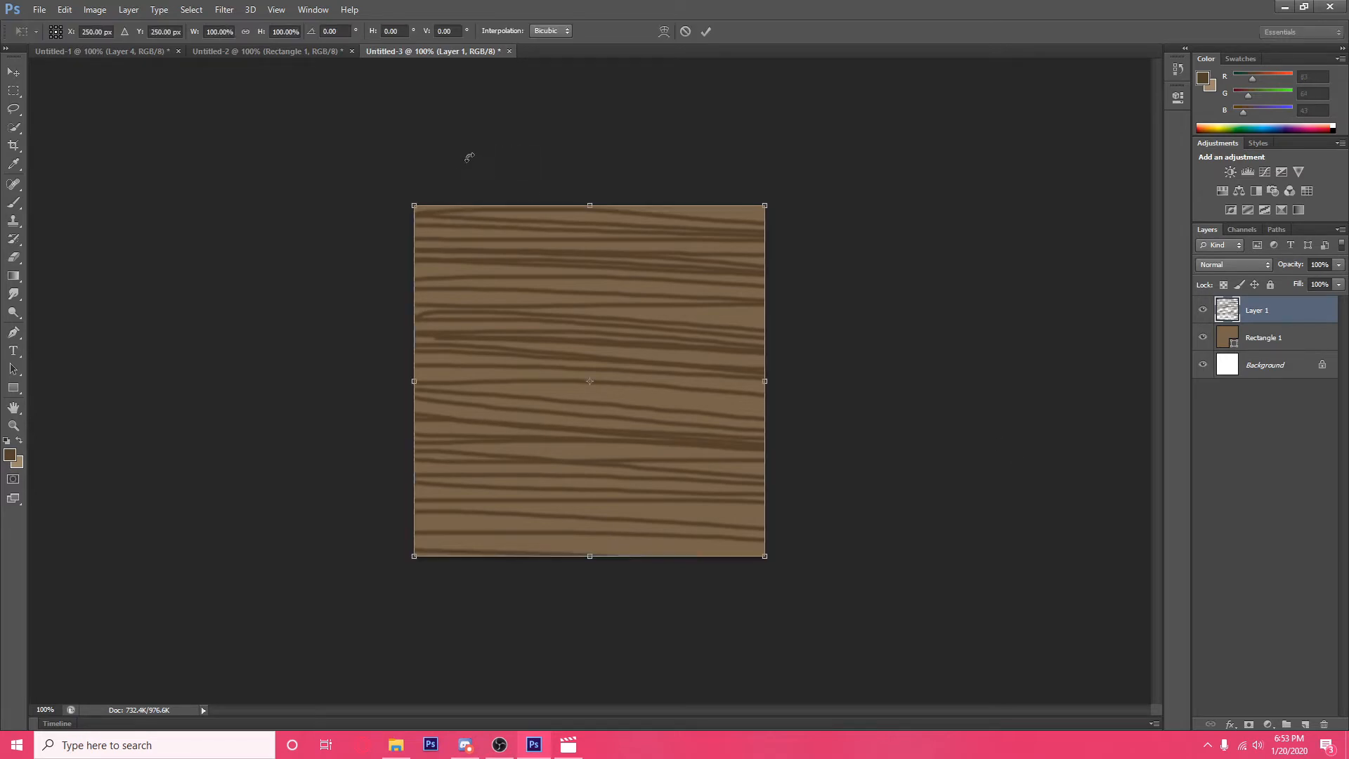
{"action": "left_click_drag", "start_coordinate": [470, 158], "coordinate": [900, 215]}
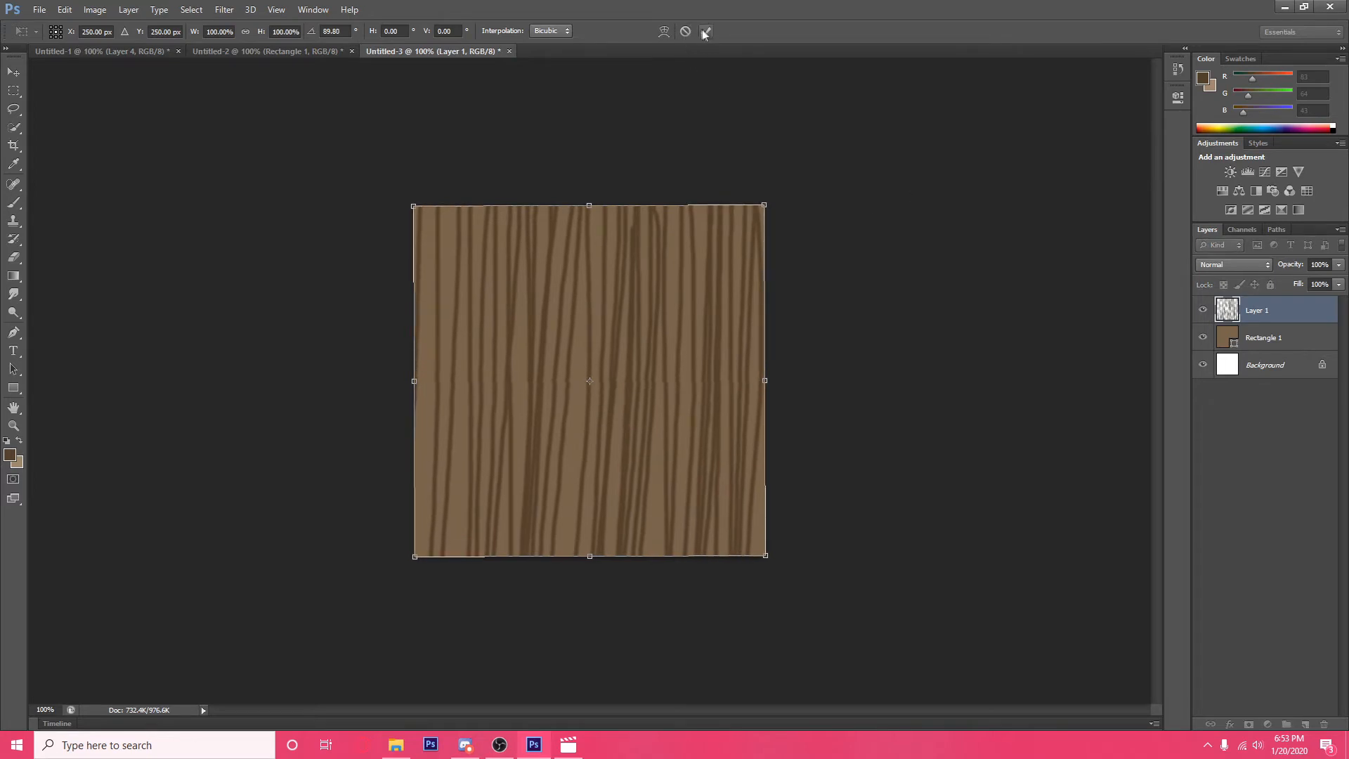
{"action": "left_click", "coordinate": [705, 31]}
Step: Duplicate the grain-line layer and shift the copy slightly to the left with Free Transform so its lines fill the gaps
{"action": "right_click", "coordinate": [1249, 309]}
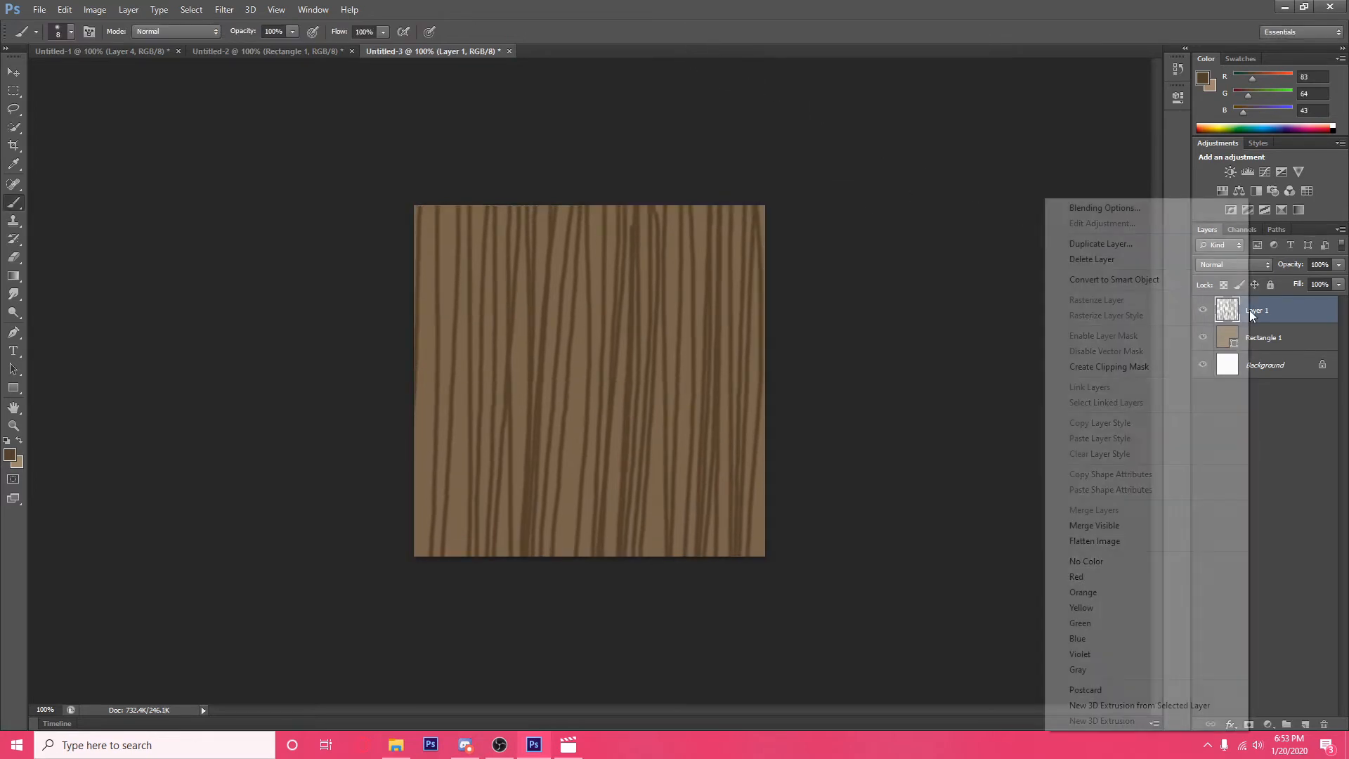
{"action": "left_click", "coordinate": [1098, 239]}
{"action": "left_click", "coordinate": [794, 231]}
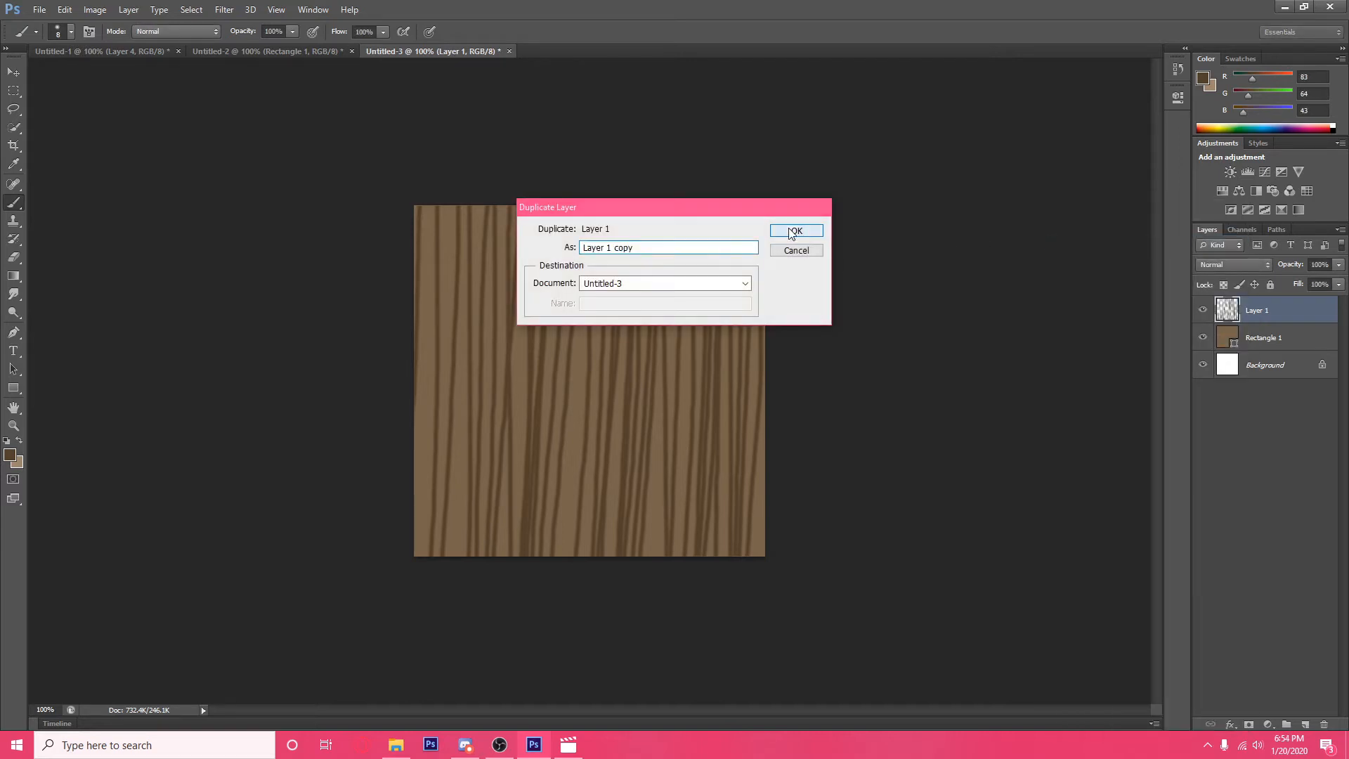
{"action": "key", "text": "ctrl+t"}
{"action": "left_click_drag", "start_coordinate": [702, 269], "coordinate": [676, 269]}
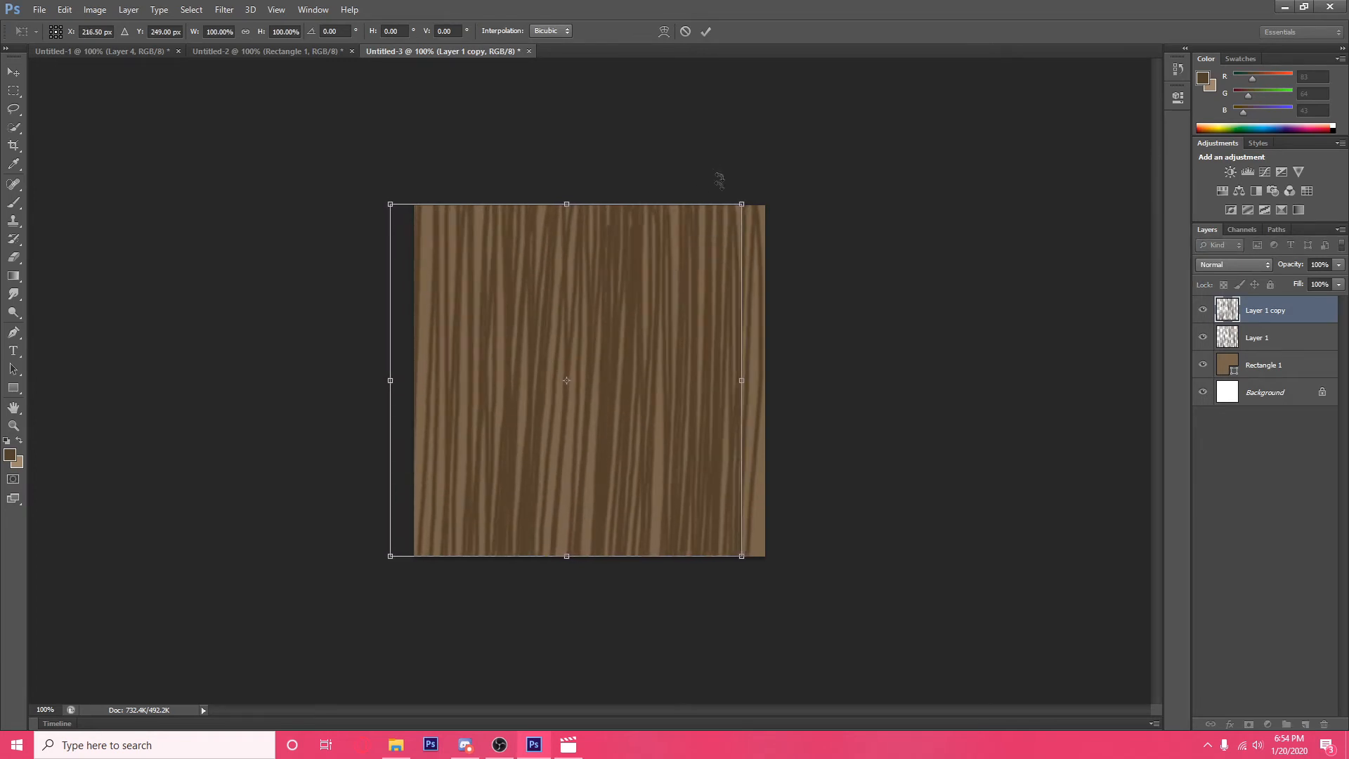
{"action": "left_click", "coordinate": [706, 30]}
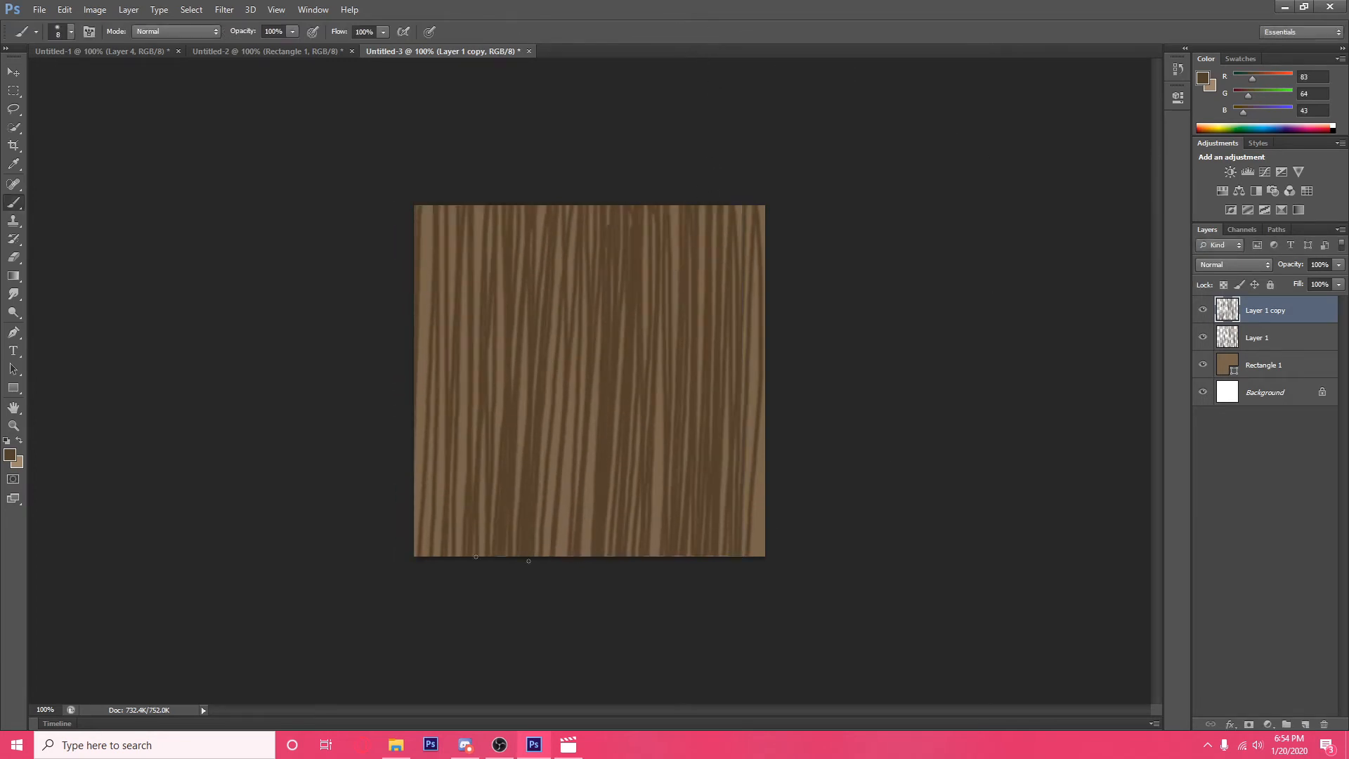
Step: Merge the duplicate down into the original grain-line layer and rotate the merged lines very slightly with Free Transform
{"action": "right_click", "coordinate": [1263, 321]}
{"action": "left_click", "coordinate": [1117, 510]}
{"action": "key", "text": "ctrl+t"}
{"action": "left_click_drag", "start_coordinate": [684, 164], "coordinate": [661, 135]}
{"action": "left_click", "coordinate": [706, 31]}
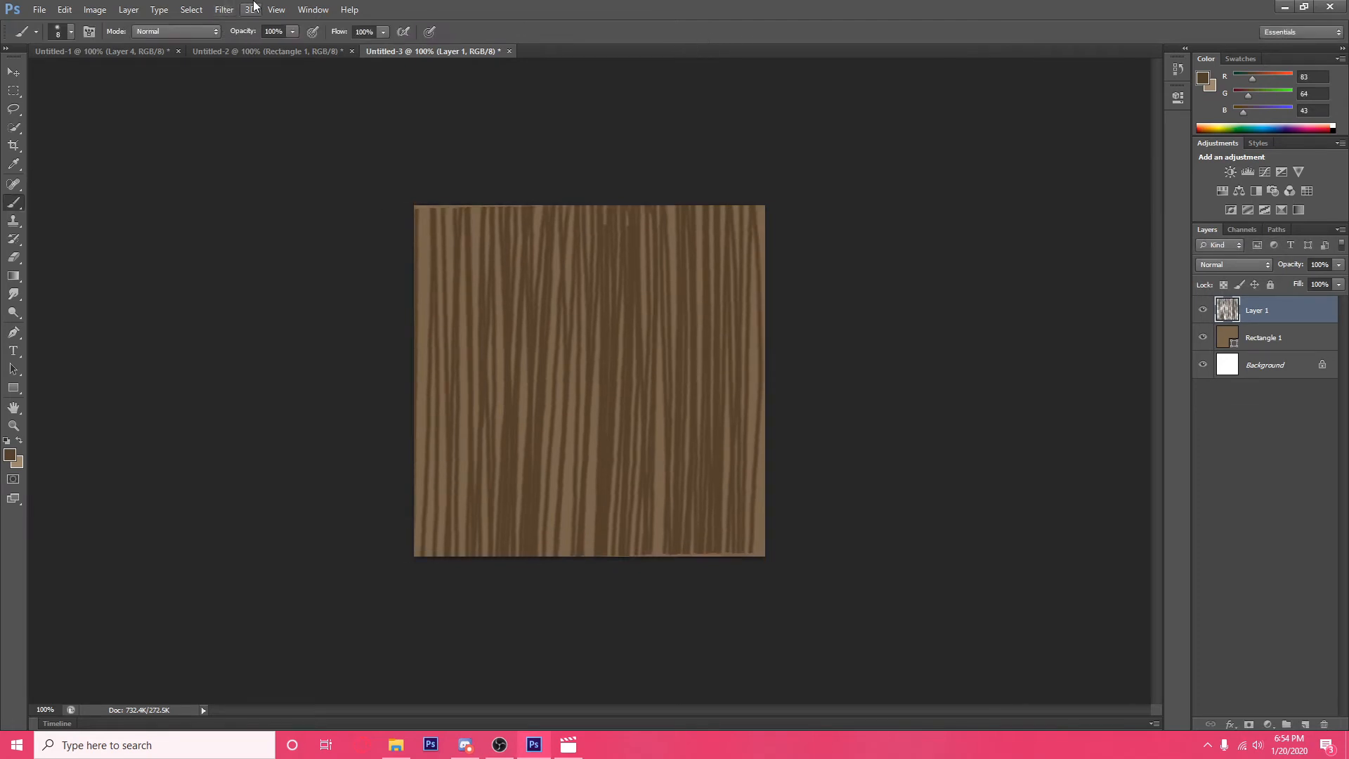
{"action": "key", "text": "ctrl+t"}
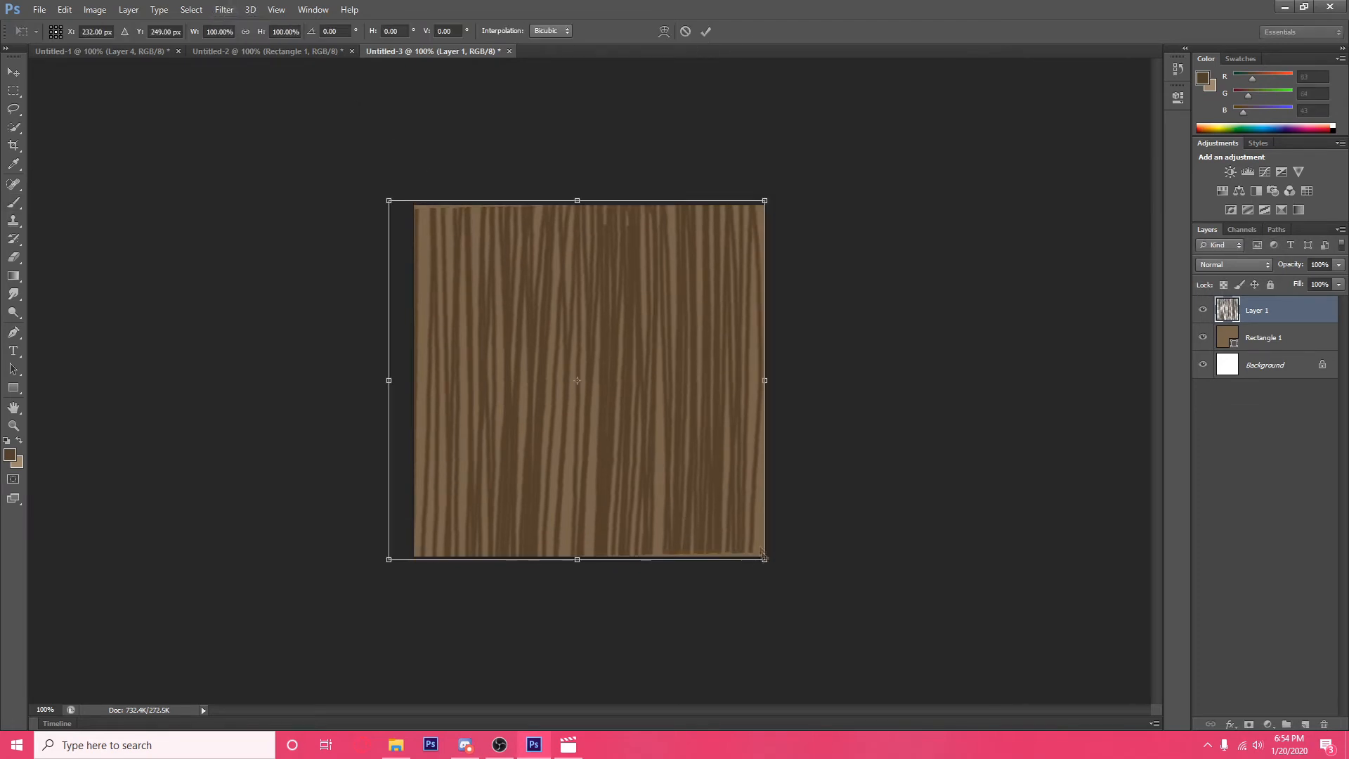
{"action": "left_click", "coordinate": [706, 31]}
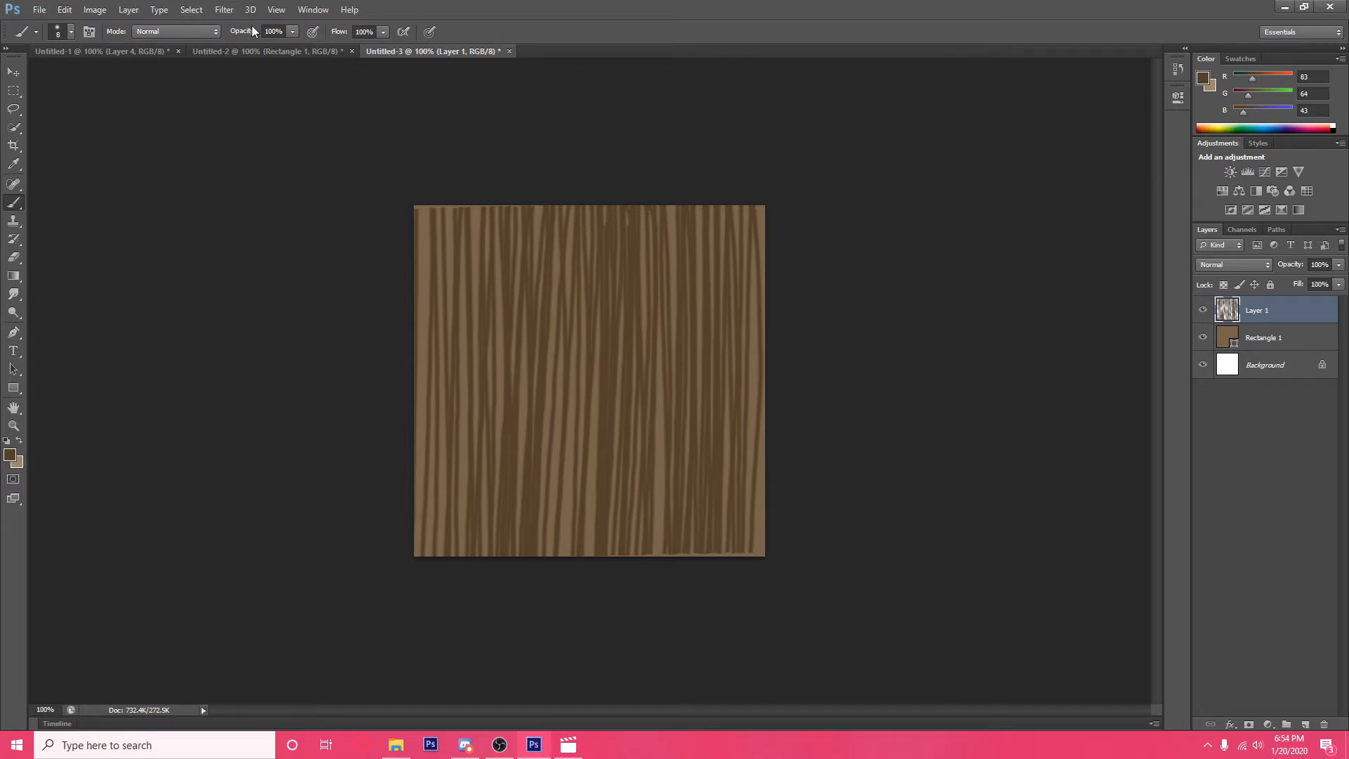
Step: Apply a Motion Blur to the merged grain lines with an angle of -90° and a distance of 500 pixels
{"action": "left_click", "coordinate": [228, 10]}
{"action": "left_click", "coordinate": [232, 10]}
{"action": "left_click", "coordinate": [232, 9]}
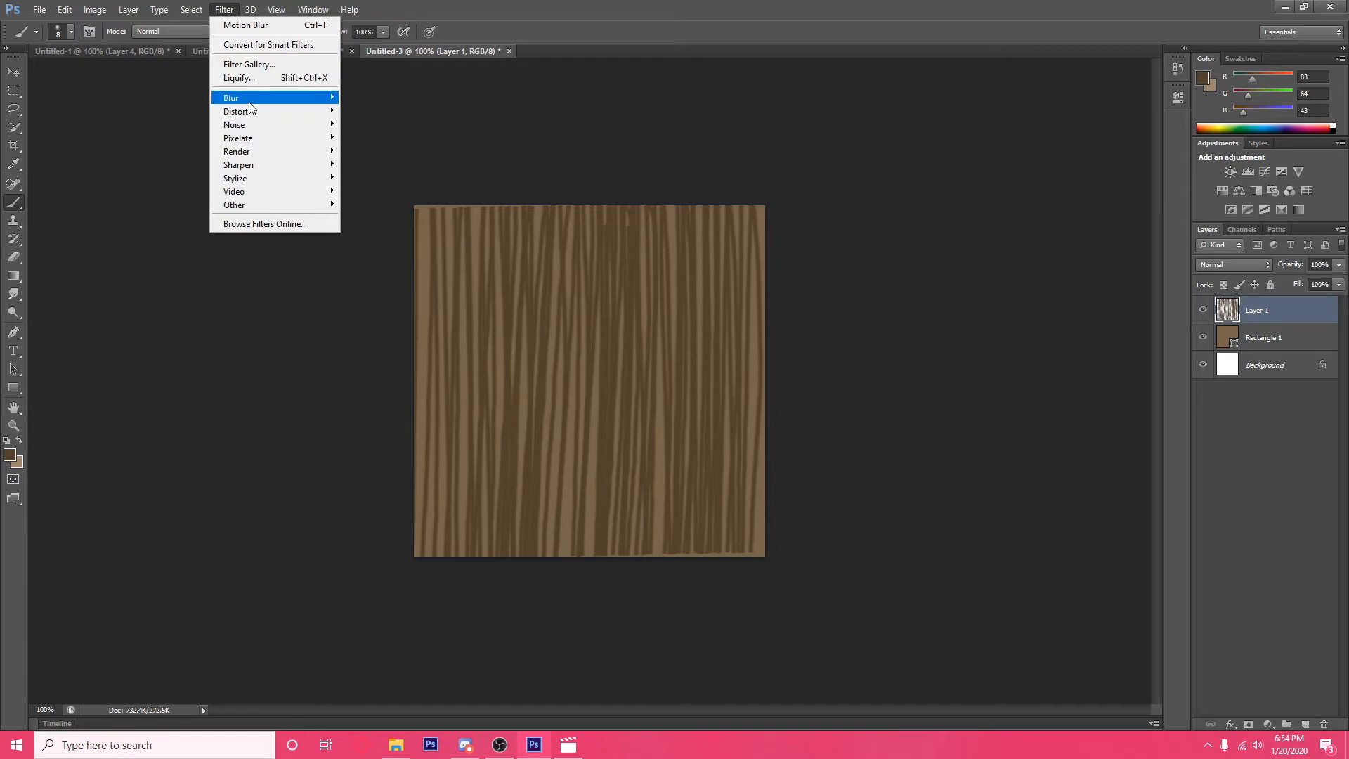
{"action": "mouse_move", "coordinate": [250, 105]}
{"action": "left_click", "coordinate": [356, 197]}
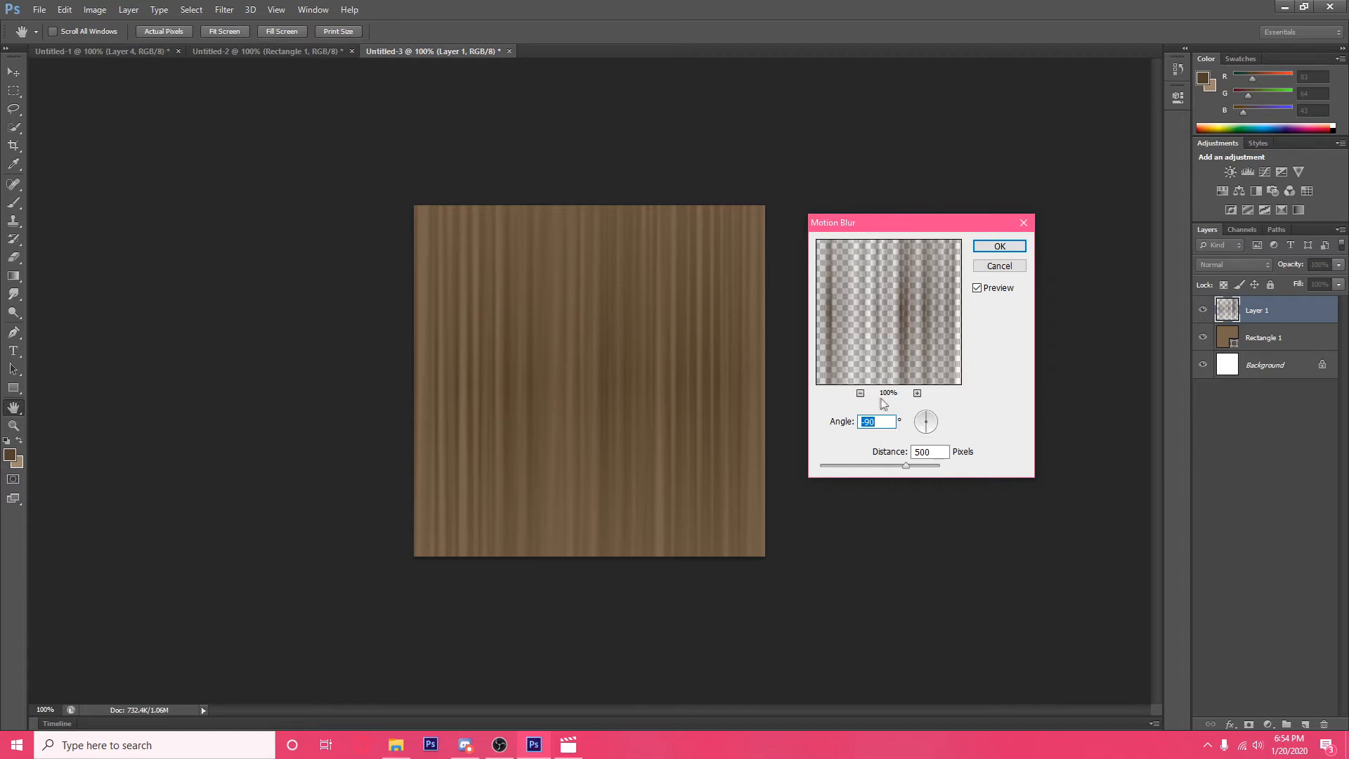
{"action": "left_click_drag", "start_coordinate": [872, 469], "coordinate": [907, 474]}
{"action": "left_click", "coordinate": [900, 464]}
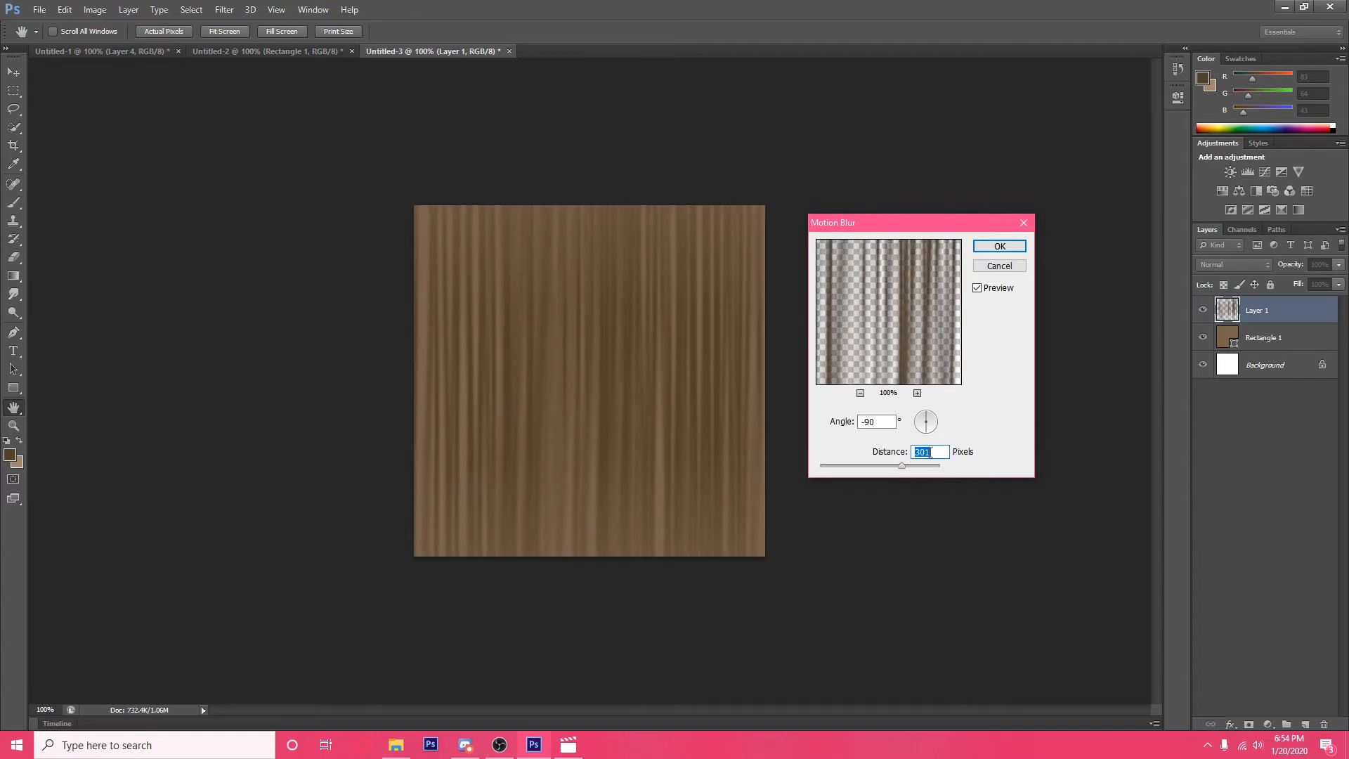
{"action": "type", "text": "500"}
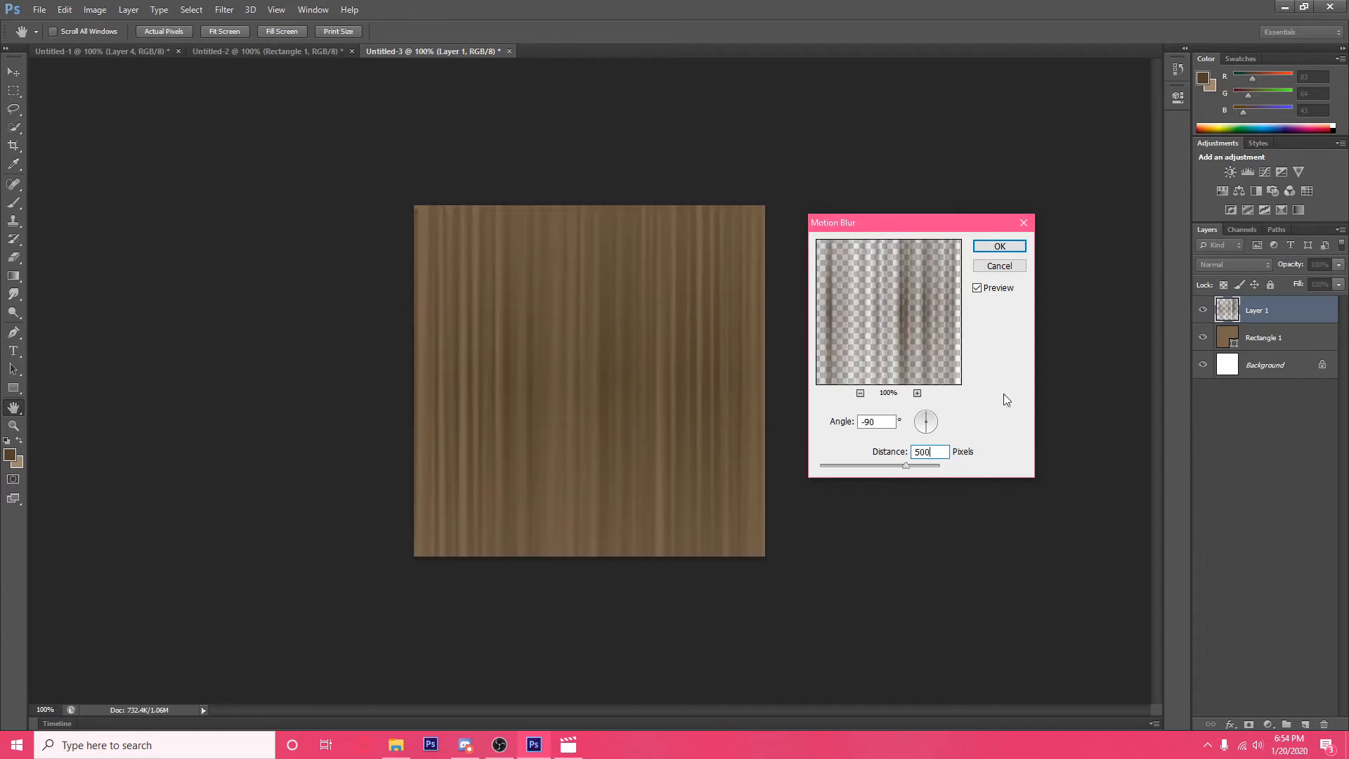
{"action": "left_click", "coordinate": [998, 249]}
Step: Add a new layer above the blurred grain and set the foreground colour to dark brown #40301e
{"action": "scroll", "coordinate": [894, 385], "scroll_direction": "down", "scroll_amount": 9}
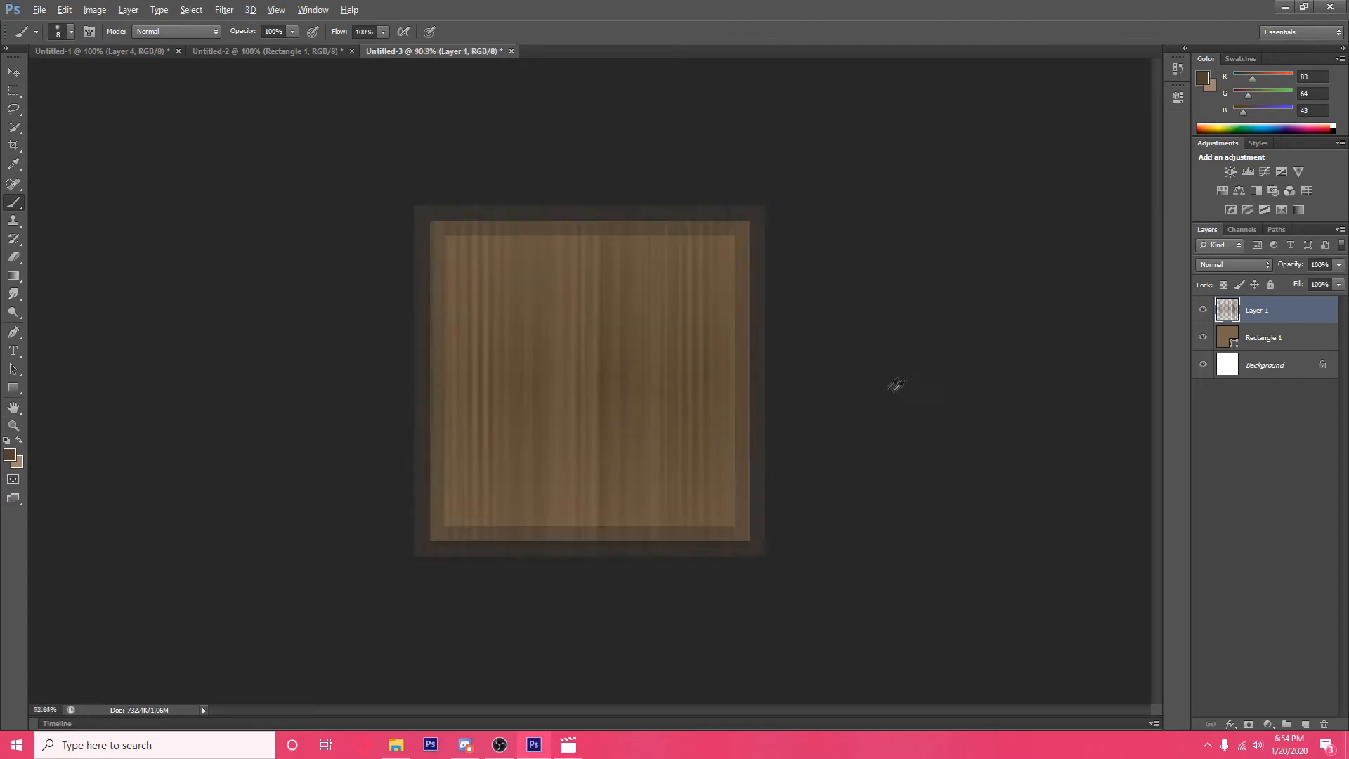
{"action": "scroll", "coordinate": [801, 463], "scroll_direction": "up", "scroll_amount": 6}
{"action": "scroll", "coordinate": [788, 475], "scroll_direction": "up", "scroll_amount": 4}
{"action": "scroll", "coordinate": [790, 480], "scroll_direction": "down", "scroll_amount": 5}
{"action": "scroll", "coordinate": [789, 479], "scroll_direction": "up", "scroll_amount": 3}
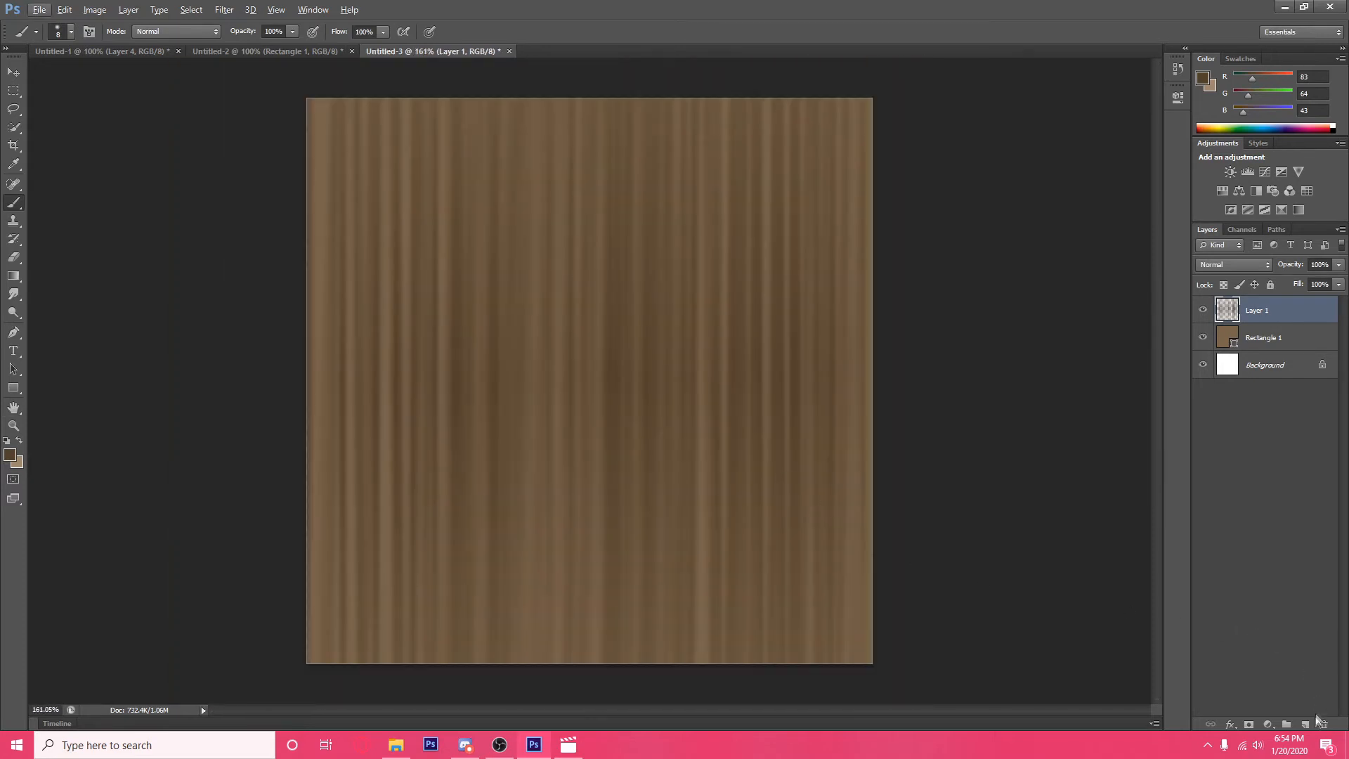
{"action": "left_click", "coordinate": [1305, 724]}
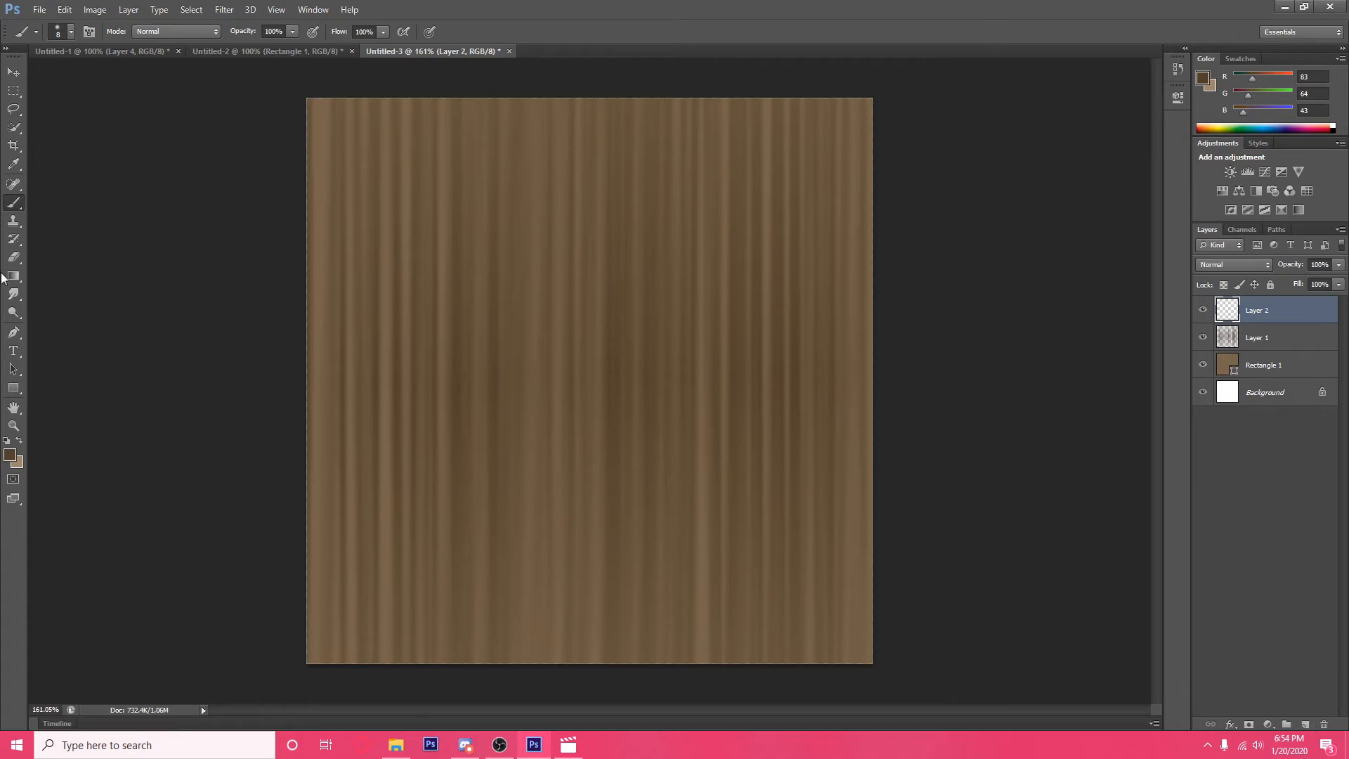
{"action": "left_click", "coordinate": [9, 457]}
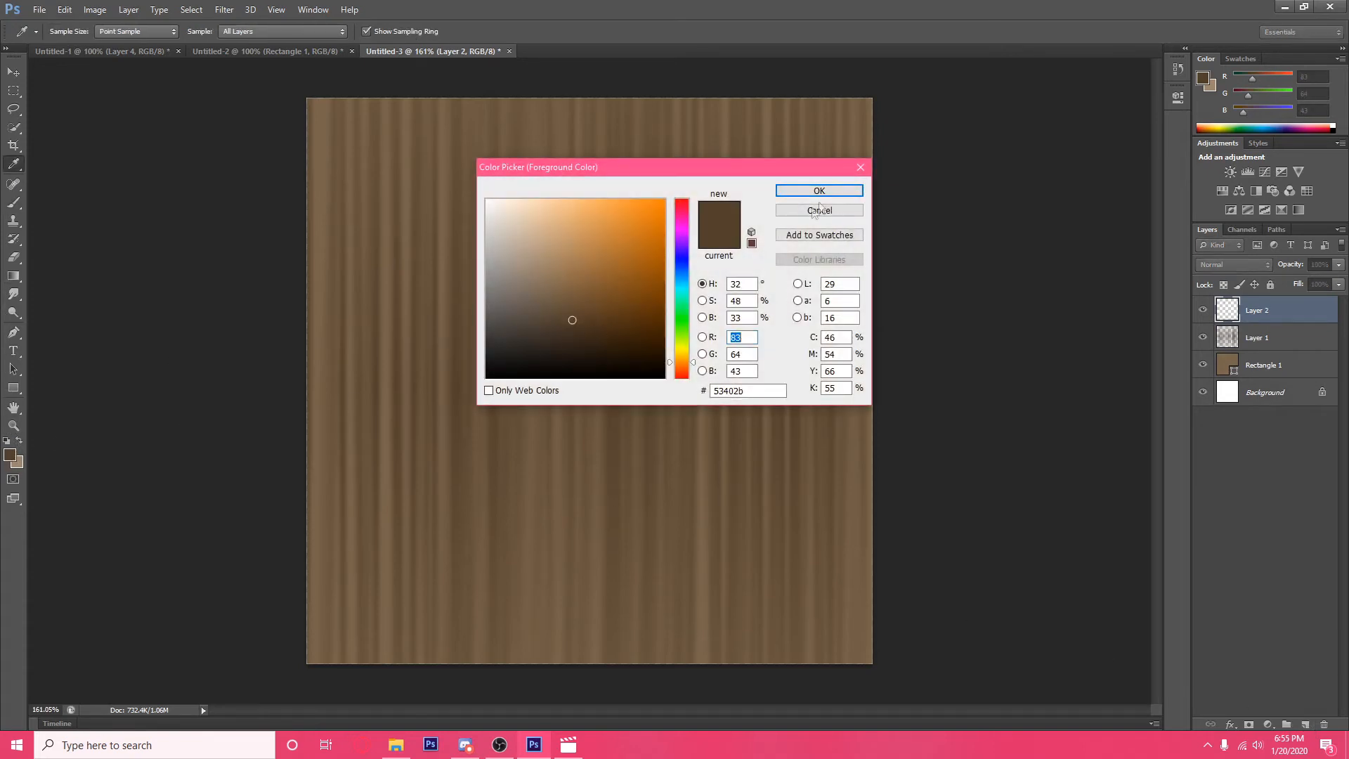
{"action": "left_click", "coordinate": [581, 333]}
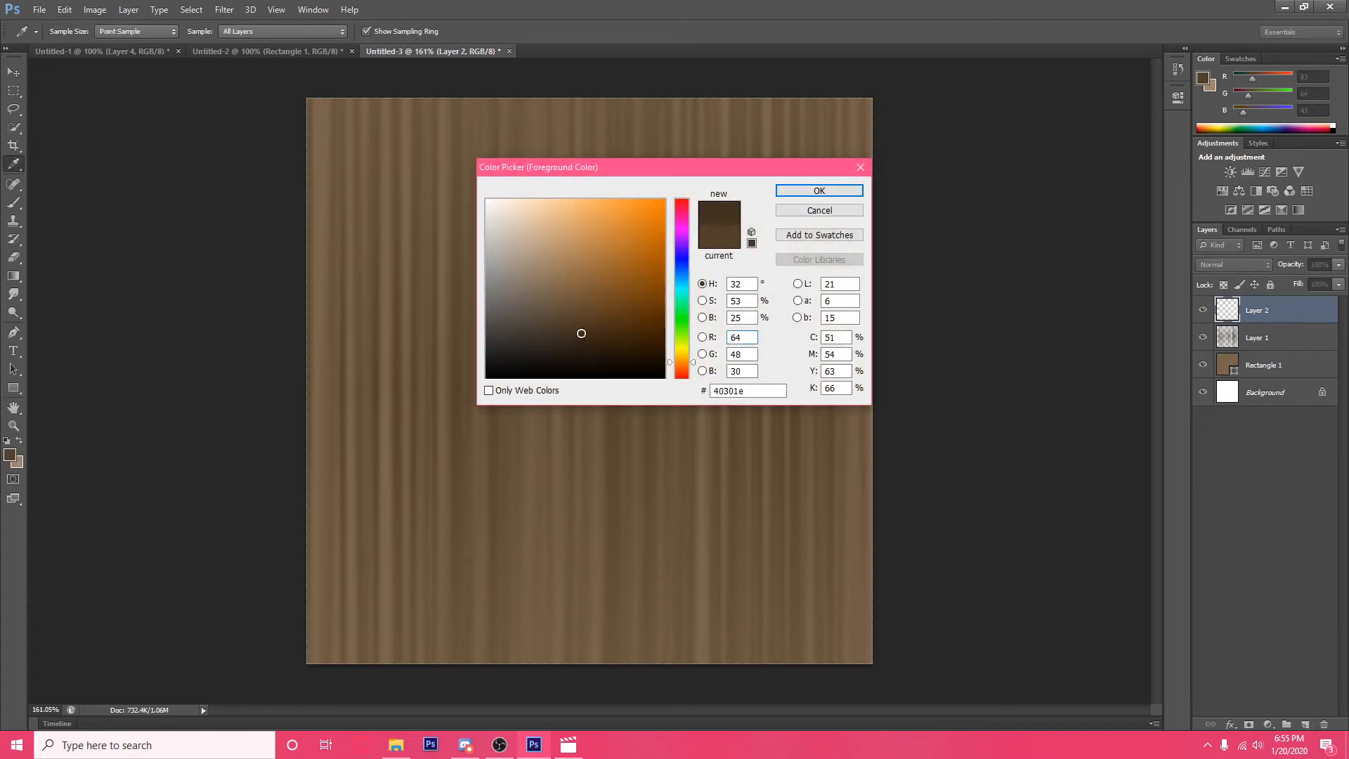
{"action": "left_click", "coordinate": [799, 188]}
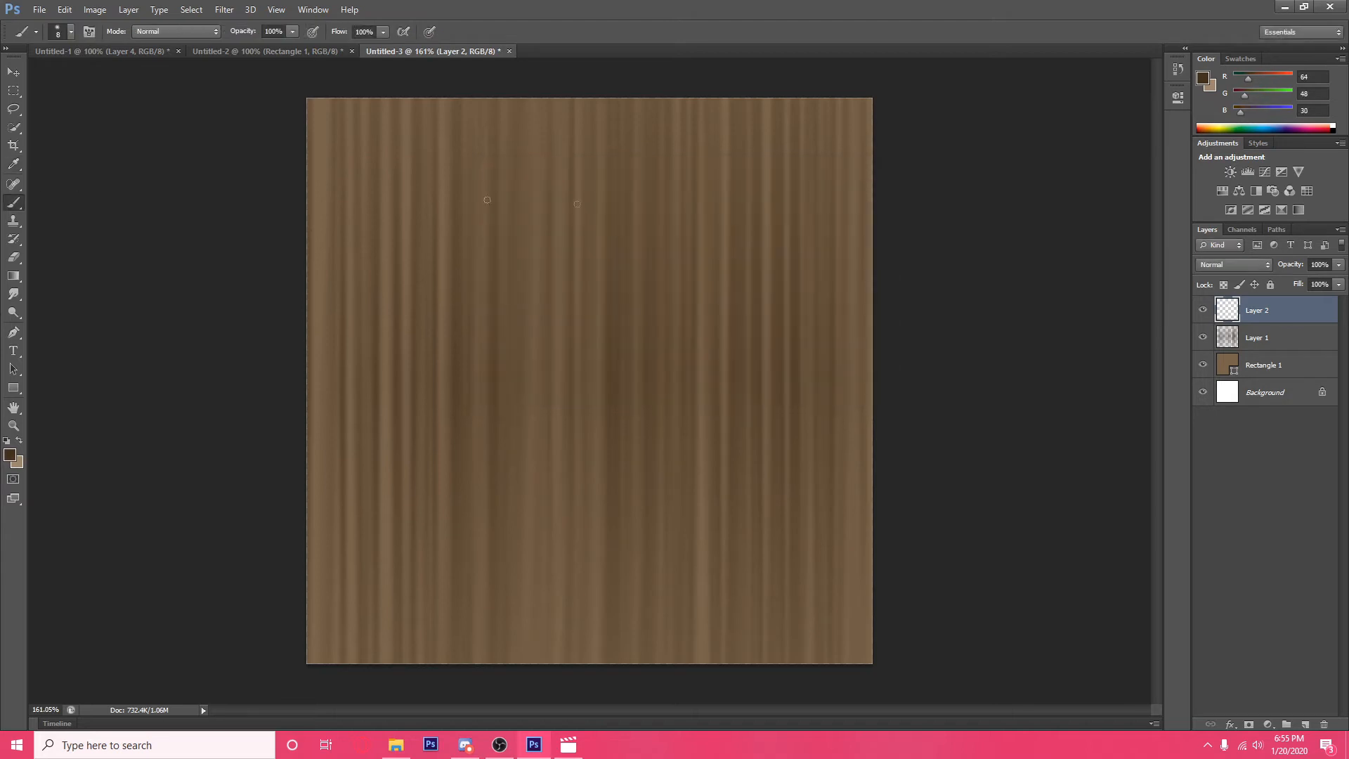
Step: Enlarge the soft round Brush to 96 px, with 0% hardness
{"action": "right_click", "coordinate": [472, 283]}
{"action": "left_click_drag", "start_coordinate": [506, 316], "coordinate": [550, 315]}
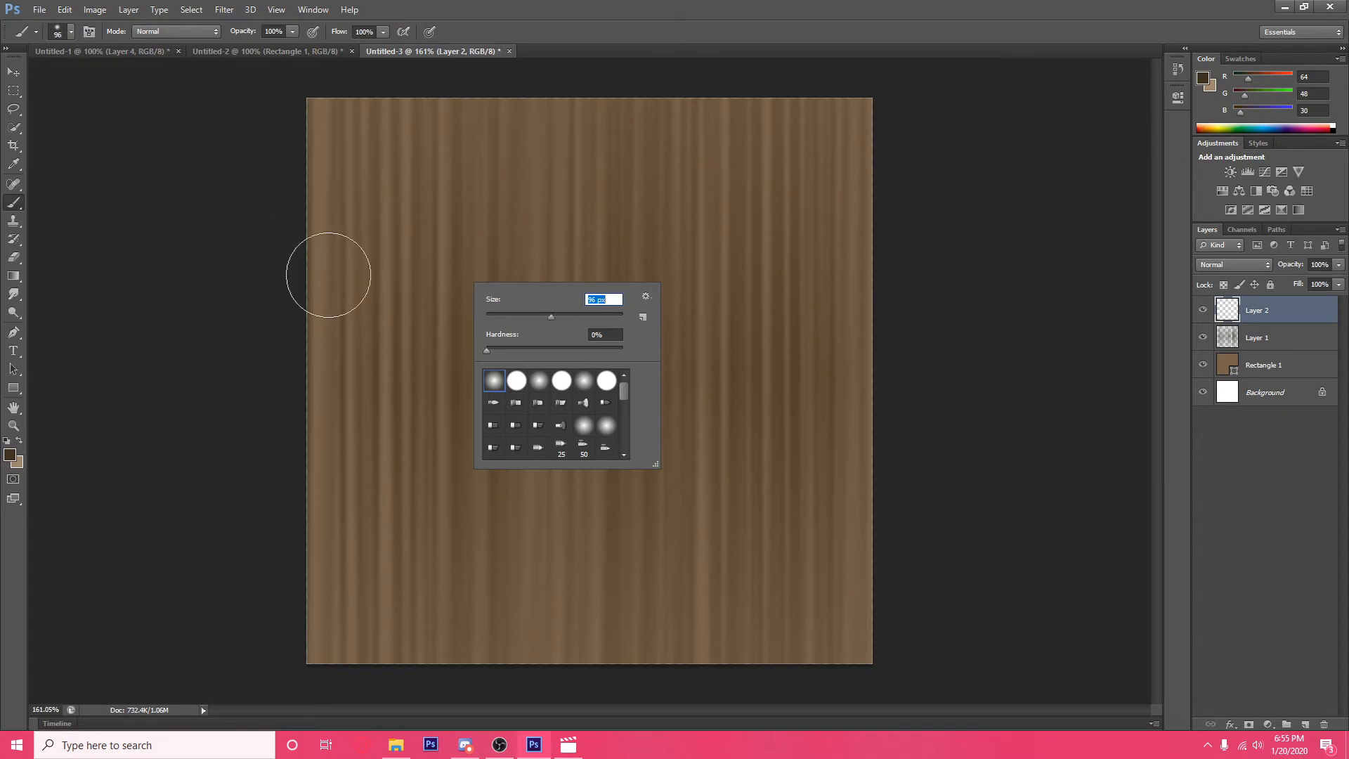
{"action": "key", "text": "Return"}
{"action": "left_click_drag", "start_coordinate": [286, 271], "coordinate": [978, 330]}
{"action": "key", "text": "ctrl+z"}
{"action": "mouse_move", "coordinate": [286, 274]}
{"action": "left_mouse_down"}
{"action": "mouse_move", "coordinate": [457, 271]}
{"action": "mouse_move", "coordinate": [1002, 344]}
{"action": "left_mouse_up"}
{"action": "key", "text": "ctrl+z"}
{"action": "mouse_move", "coordinate": [250, 280]}
{"action": "left_mouse_down"}
{"action": "mouse_move", "coordinate": [389, 275]}
{"action": "mouse_move", "coordinate": [957, 311]}
{"action": "left_mouse_up"}
{"action": "key", "text": "ctrl+z"}
{"action": "left_click_drag", "start_coordinate": [217, 282], "coordinate": [1086, 328]}
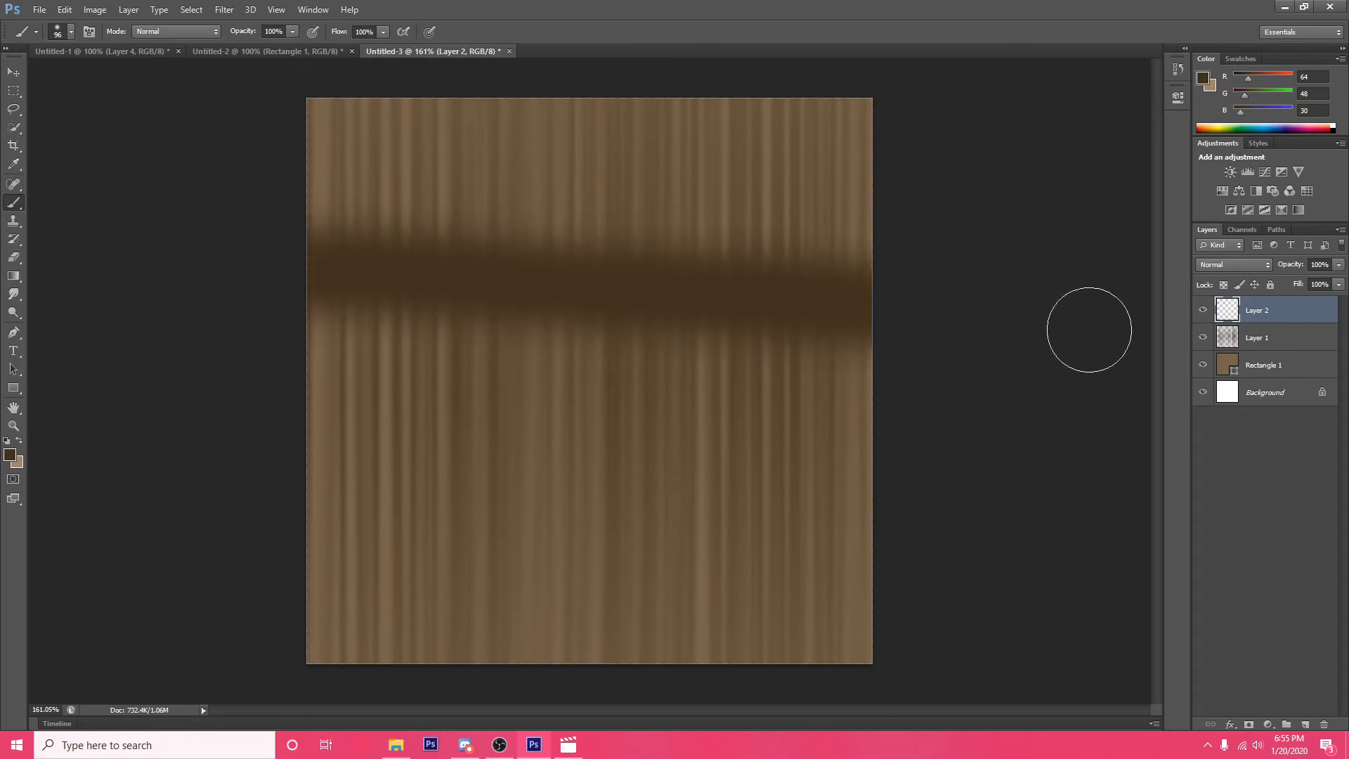
{"action": "key", "text": "ctrl+z"}
{"action": "left_click_drag", "start_coordinate": [281, 260], "coordinate": [1303, 276]}
{"action": "key", "text": "ctrl+z"}
Step: Paint a soft dark brown horizontal band across the full width of the canvas in its upper third
{"action": "left_click_drag", "start_coordinate": [277, 250], "coordinate": [1005, 283]}
{"action": "left_click_drag", "start_coordinate": [232, 481], "coordinate": [1198, 481]}
{"action": "key", "text": "ctrl+z"}
{"action": "left_click_drag", "start_coordinate": [278, 491], "coordinate": [1195, 485]}
{"action": "key", "text": "ctrl+z"}
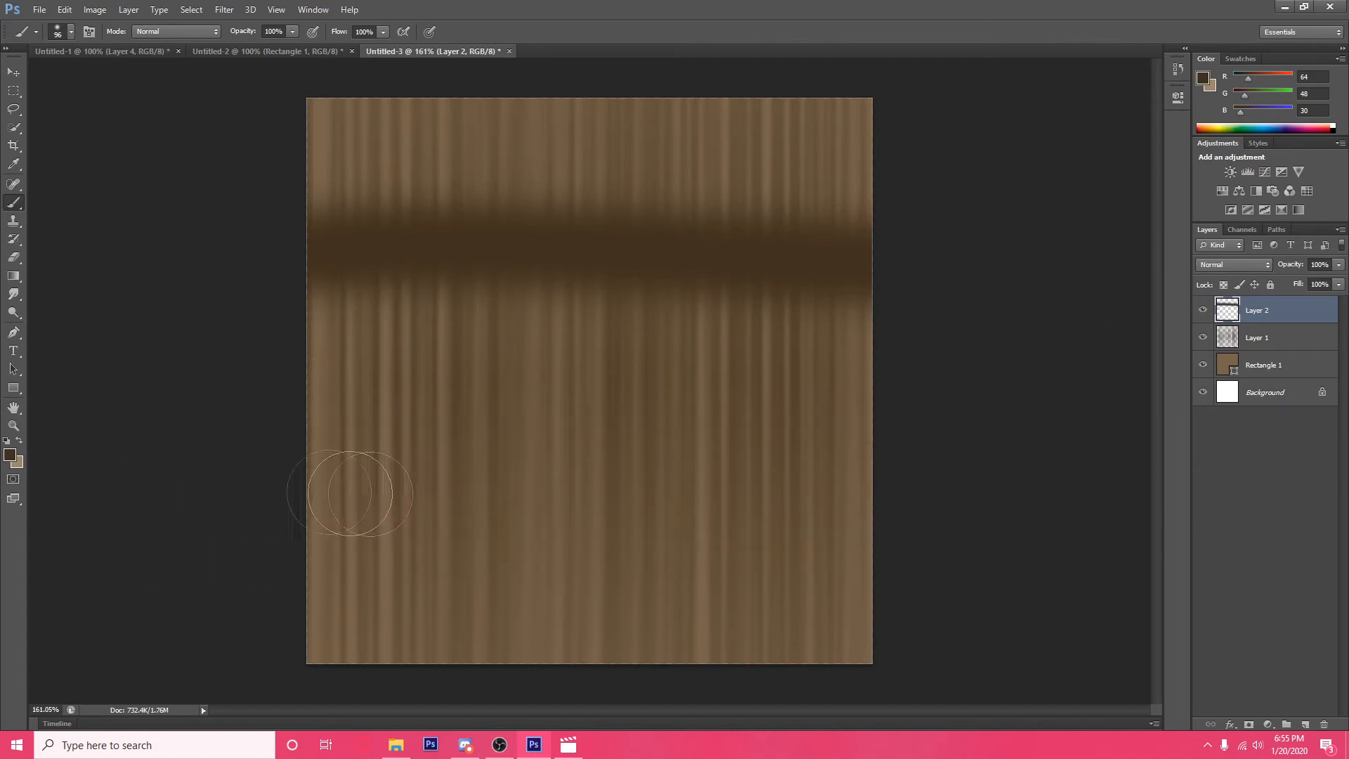
{"action": "left_click_drag", "start_coordinate": [274, 491], "coordinate": [1195, 485]}
{"action": "key", "text": "ctrl+z"}
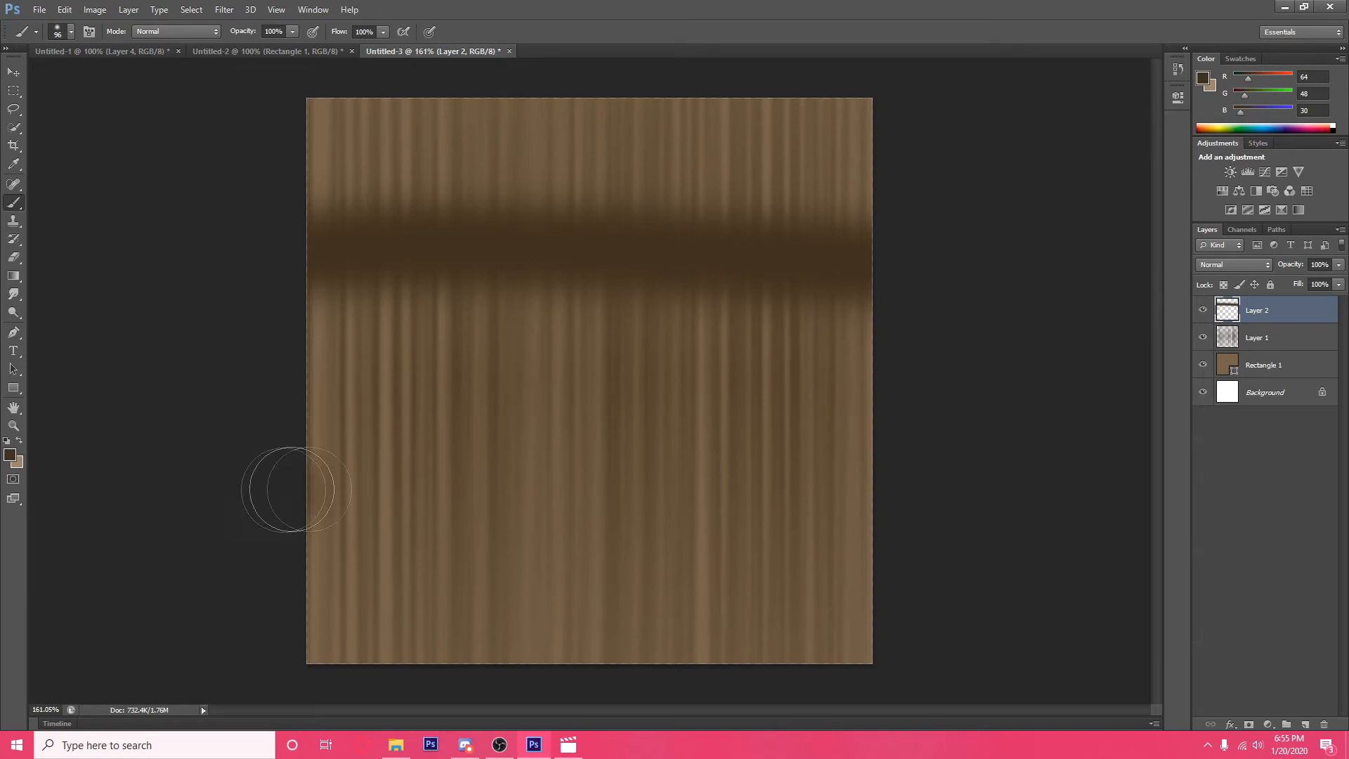
Step: Paint a second soft dark horizontal band across the full width of the lower canvas
{"action": "left_click_drag", "start_coordinate": [281, 487], "coordinate": [1195, 485]}
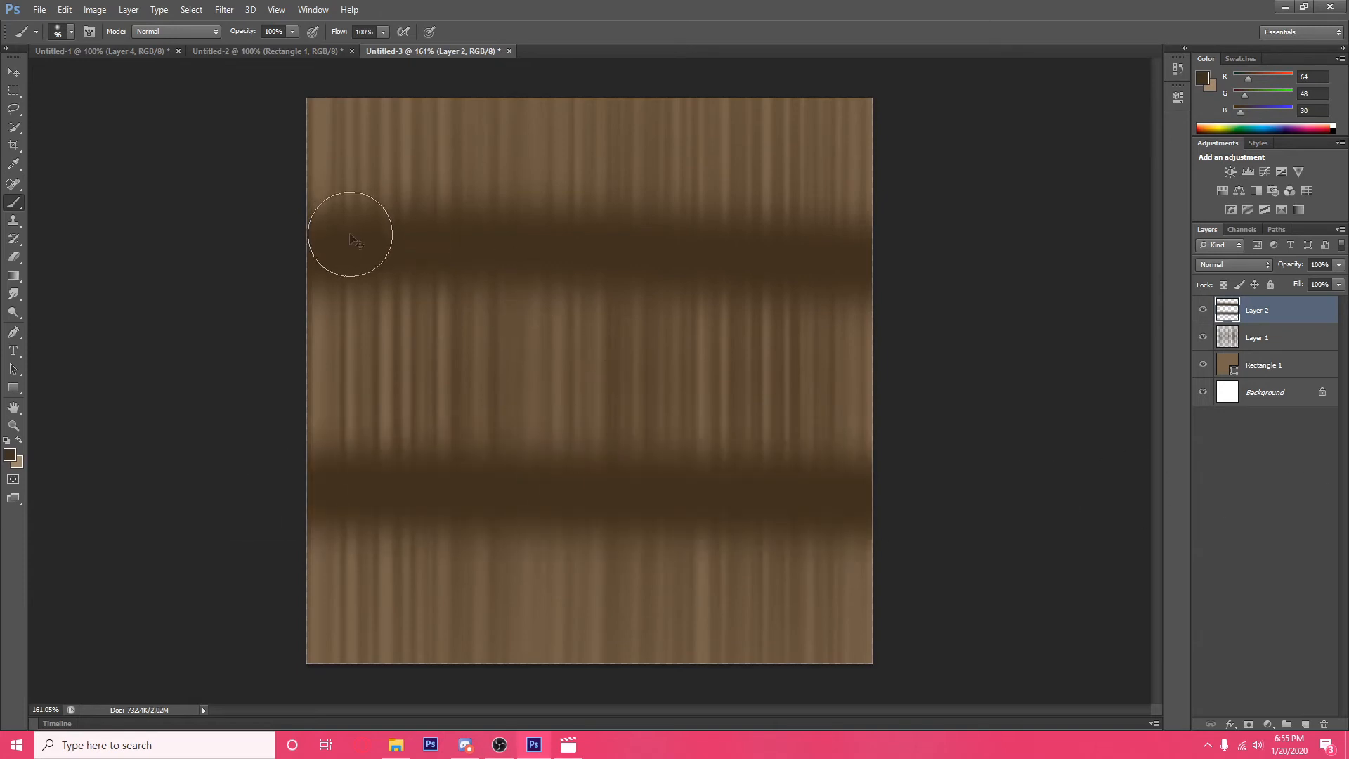
Step: Move the two bands slightly down, compress their height to about 90.6%, and centre them at X 250 px, Y 251.5 px with Free Transform
{"action": "key", "text": "ctrl+t"}
{"action": "mouse_move", "coordinate": [456, 241]}
{"action": "left_mouse_down"}
{"action": "mouse_move", "coordinate": [455, 259]}
{"action": "mouse_move", "coordinate": [440, 258]}
{"action": "mouse_move", "coordinate": [456, 261]}
{"action": "left_mouse_up"}
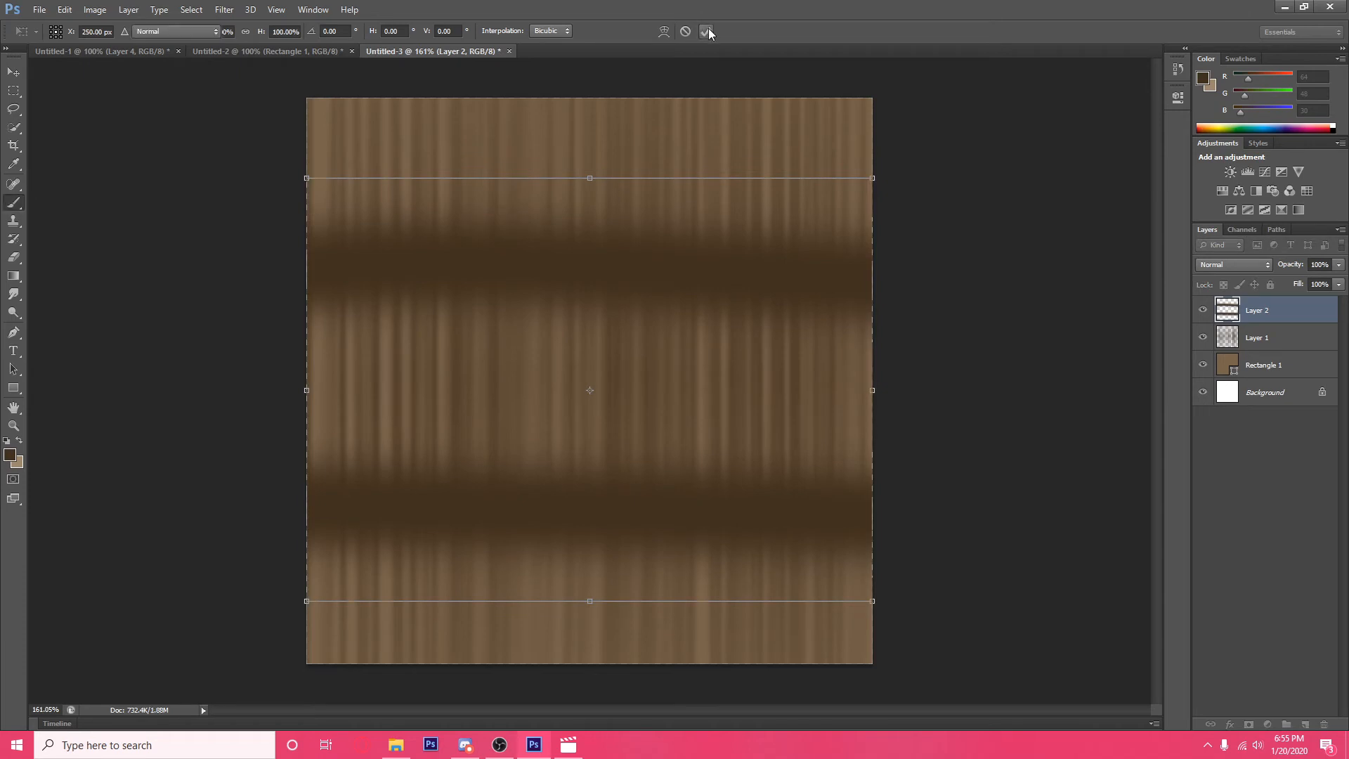
{"action": "left_click", "coordinate": [705, 30]}
{"action": "key", "text": "ctrl+t"}
{"action": "left_click_drag", "start_coordinate": [596, 179], "coordinate": [585, 233]}
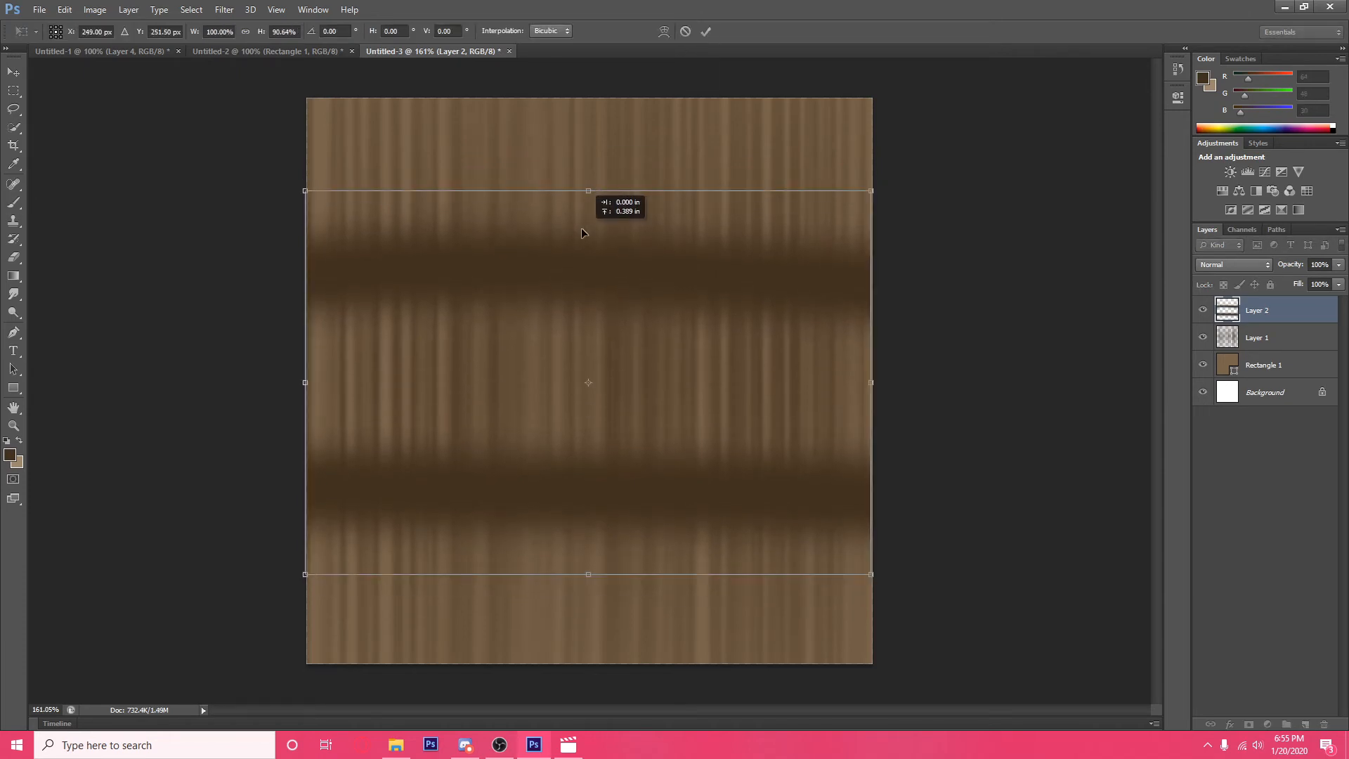
{"action": "left_click", "coordinate": [703, 30]}
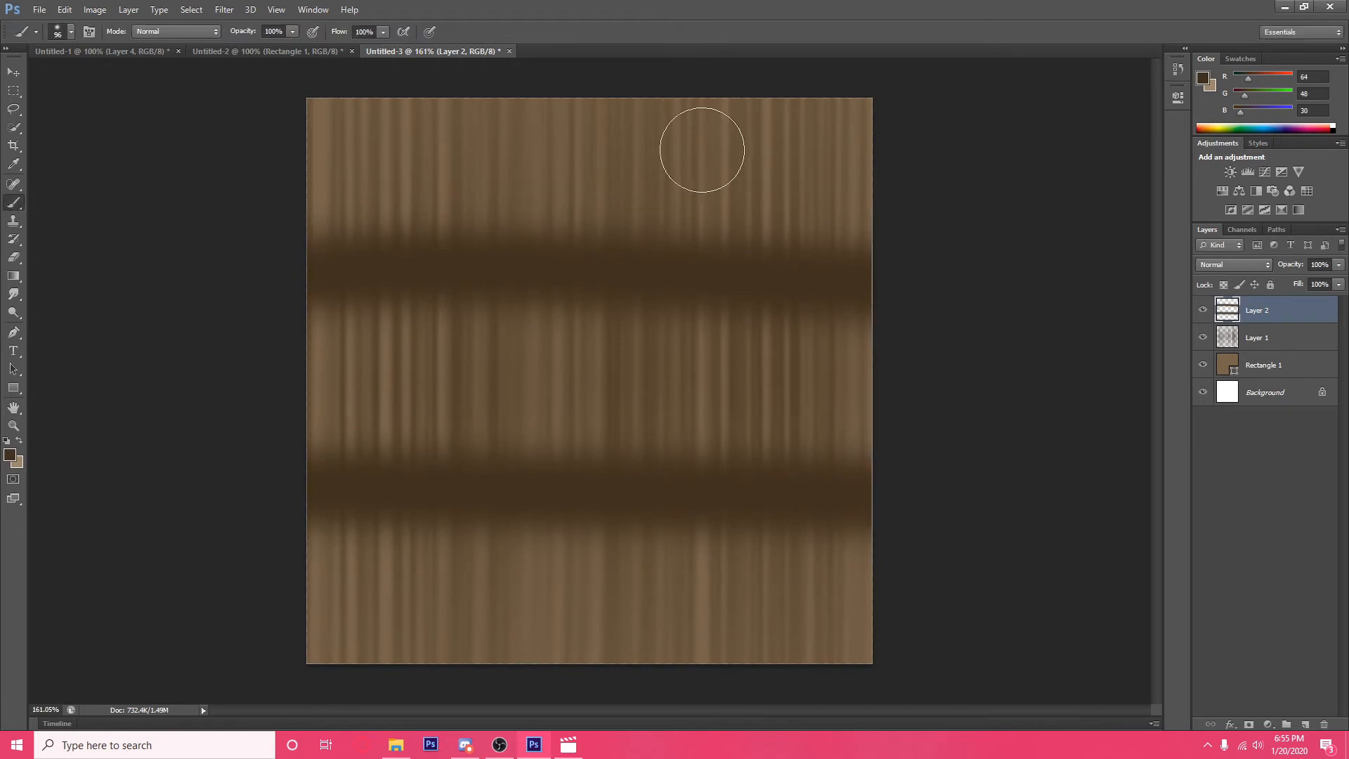
{"action": "key", "text": "ctrl+t"}
{"action": "left_click_drag", "start_coordinate": [705, 211], "coordinate": [706, 211]}
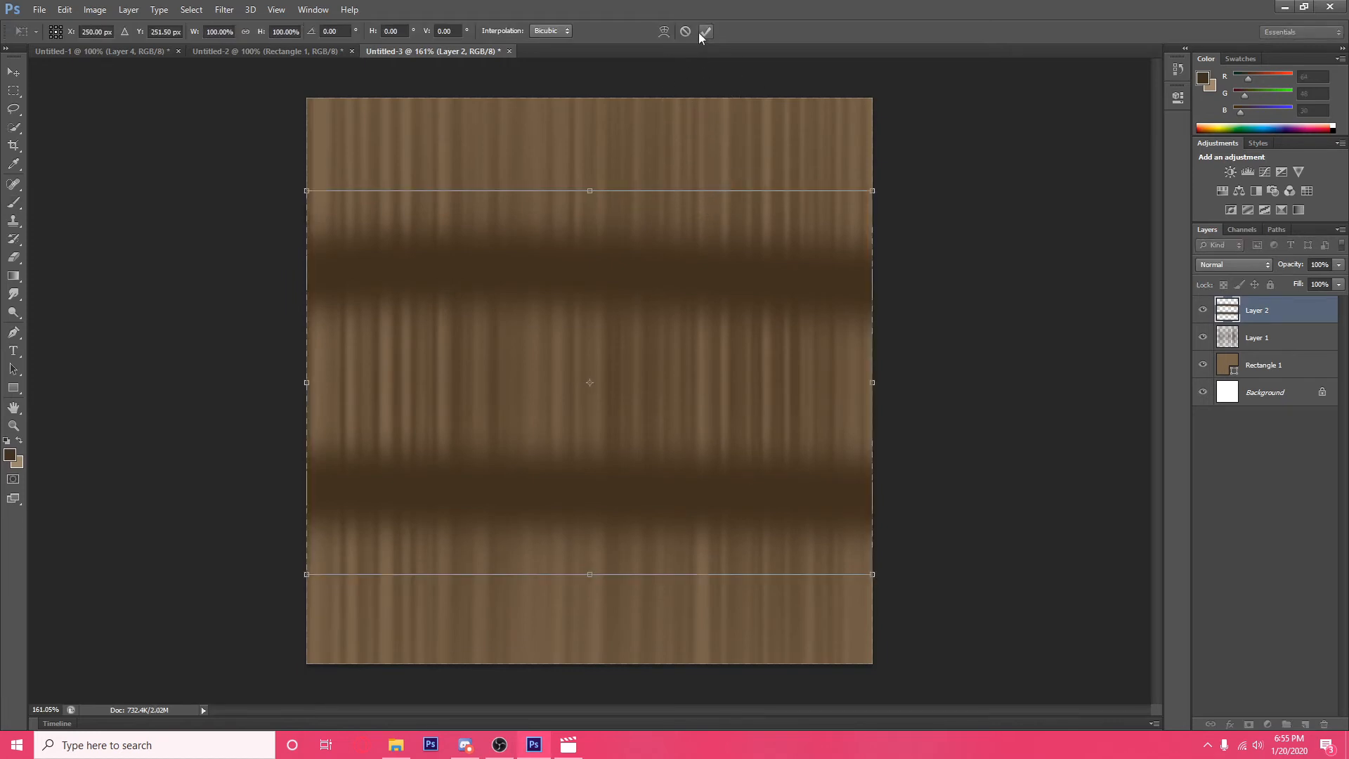
{"action": "left_click", "coordinate": [701, 31]}
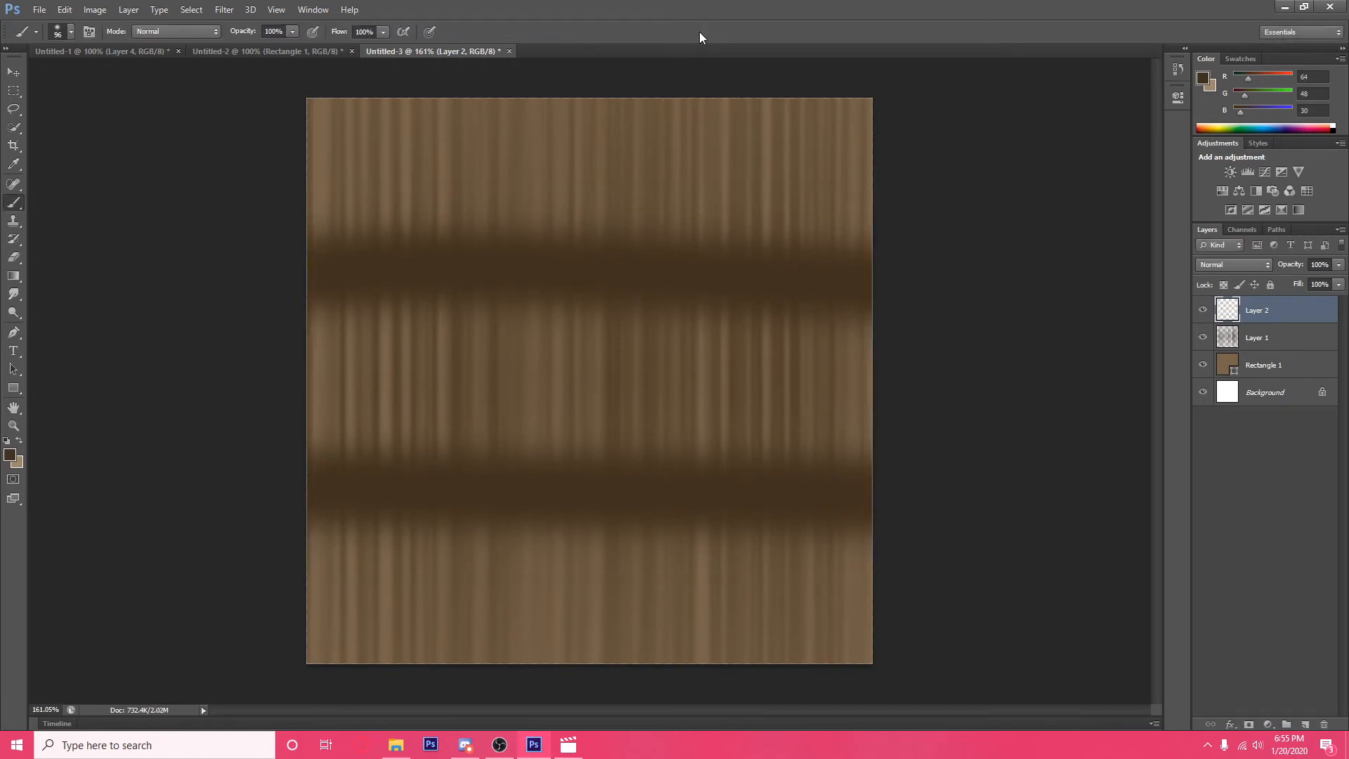
Step: Set the foreground colour to a darker brown, RGB 47, 35, 22, and paint a soft band along the canvas's top edge
{"action": "left_click", "coordinate": [9, 455]}
{"action": "left_click", "coordinate": [582, 345]}
{"action": "left_click", "coordinate": [808, 190]}
{"action": "key", "text": "ctrl+minus"}
{"action": "scroll", "coordinate": [672, 230], "scroll_direction": "down", "scroll_amount": 1}
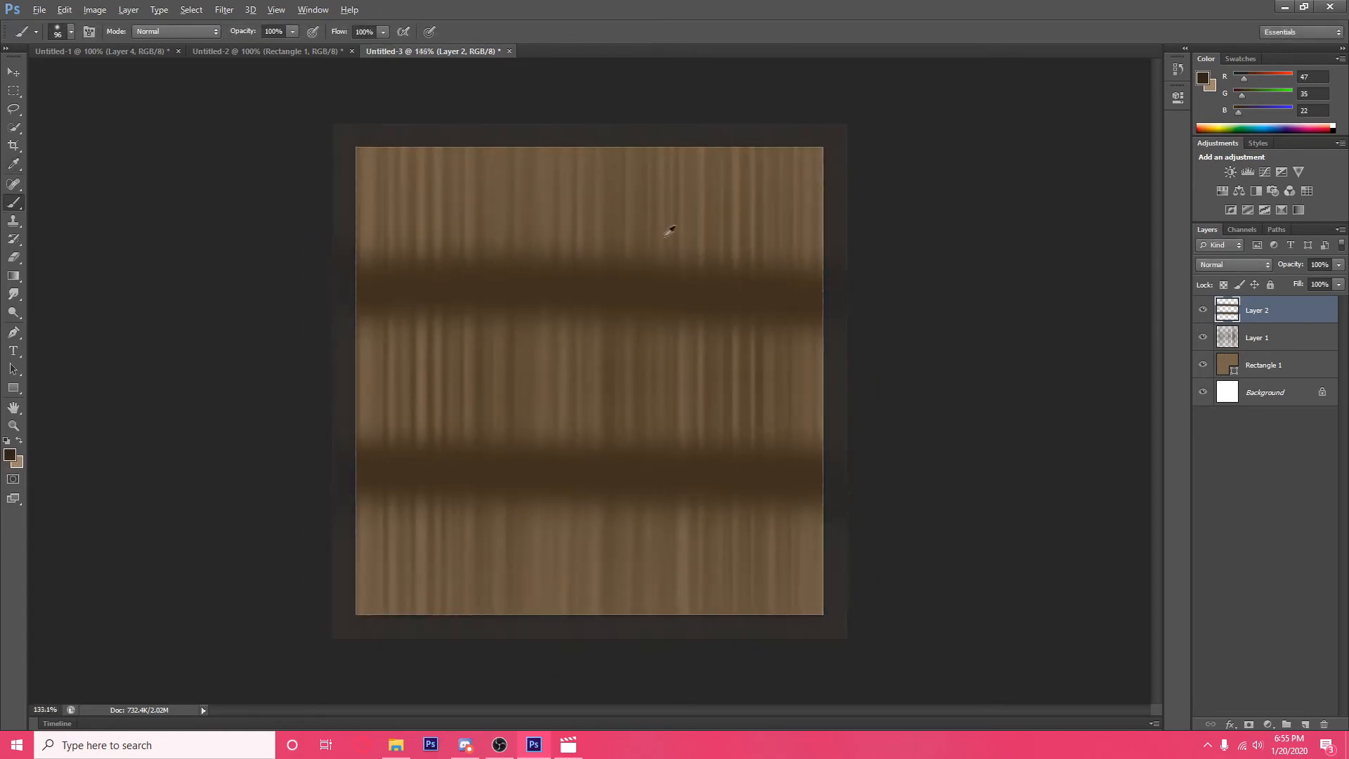
{"action": "mouse_move", "coordinate": [340, 123]}
{"action": "left_mouse_down"}
{"action": "mouse_move", "coordinate": [560, 127]}
{"action": "mouse_move", "coordinate": [963, 175]}
{"action": "mouse_move", "coordinate": [668, 142]}
{"action": "mouse_move", "coordinate": [322, 141]}
{"action": "left_mouse_up"}
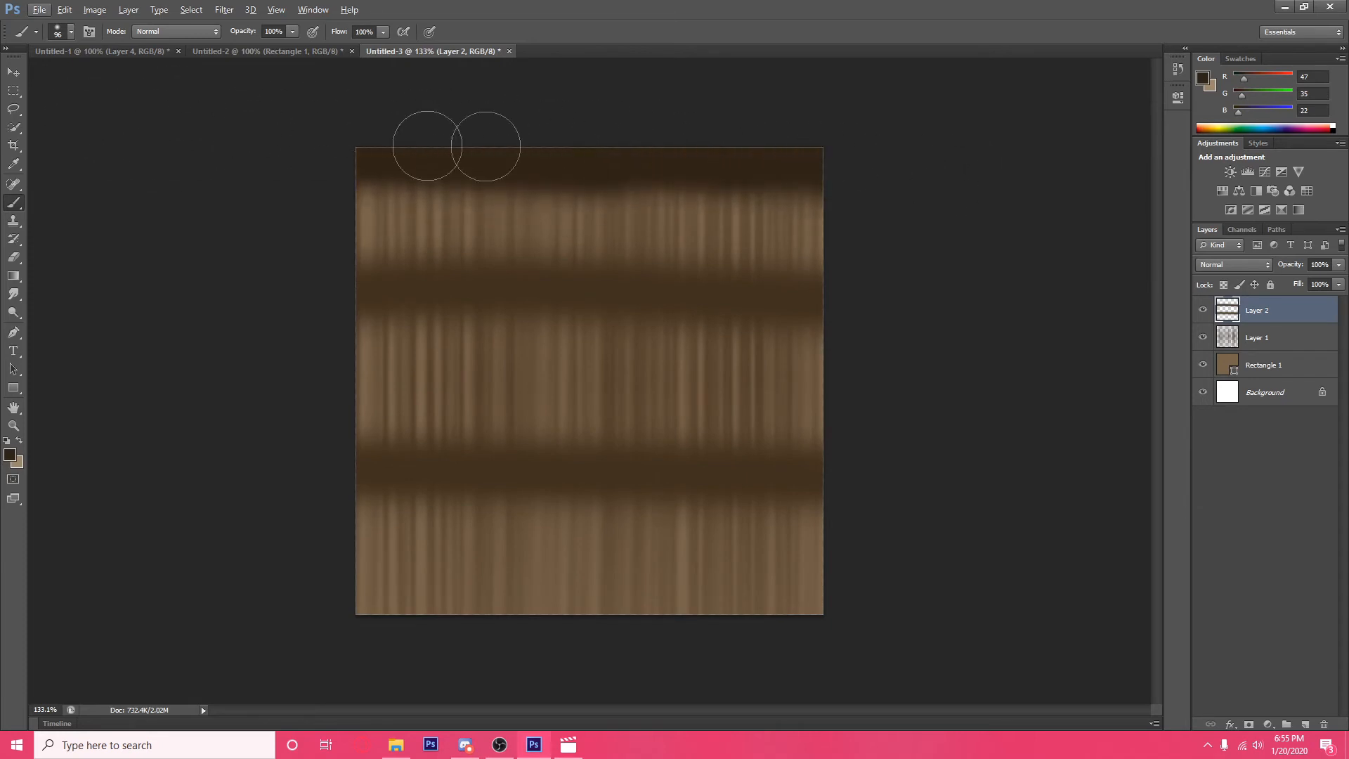
{"action": "mouse_move", "coordinate": [853, 155]}
{"action": "left_mouse_down"}
{"action": "mouse_move", "coordinate": [401, 157]}
{"action": "mouse_move", "coordinate": [232, 178]}
{"action": "mouse_move", "coordinate": [407, 141]}
{"action": "left_mouse_up"}
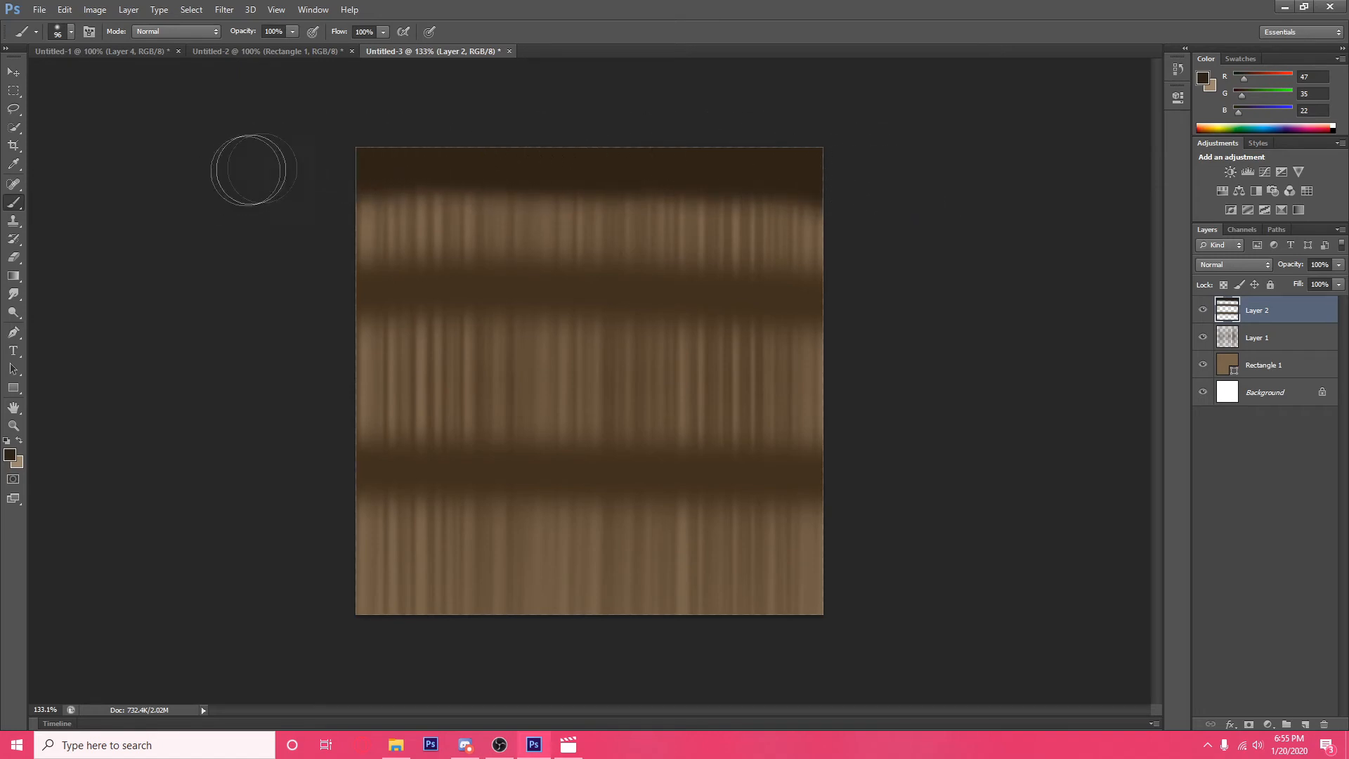
Step: Apply a Gaussian Blur to the layer with the dark shading bands
{"action": "scroll", "coordinate": [635, 225], "scroll_direction": "down", "scroll_amount": 5}
{"action": "scroll", "coordinate": [617, 266], "scroll_direction": "up", "scroll_amount": 5}
{"action": "scroll", "coordinate": [615, 278], "scroll_direction": "down", "scroll_amount": 3}
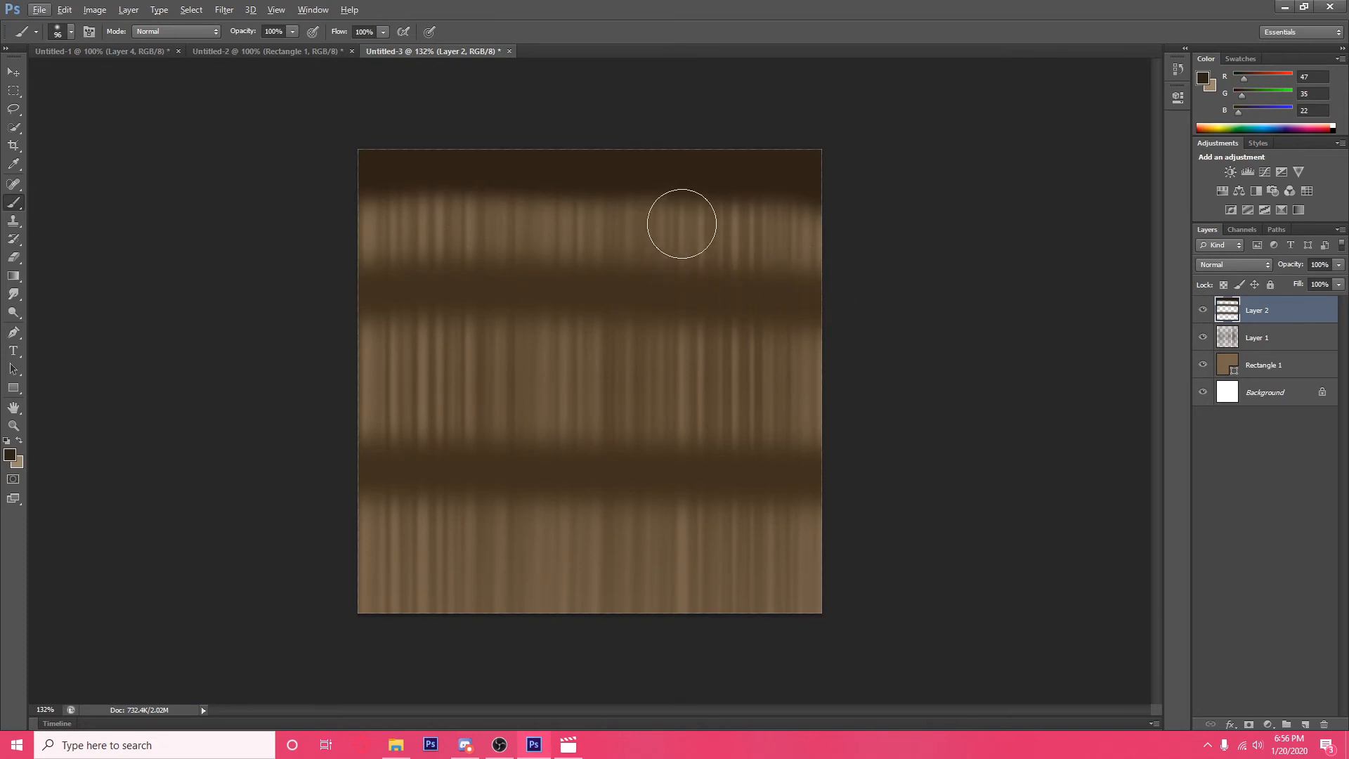
{"action": "left_click", "coordinate": [224, 10]}
{"action": "mouse_move", "coordinate": [286, 100]}
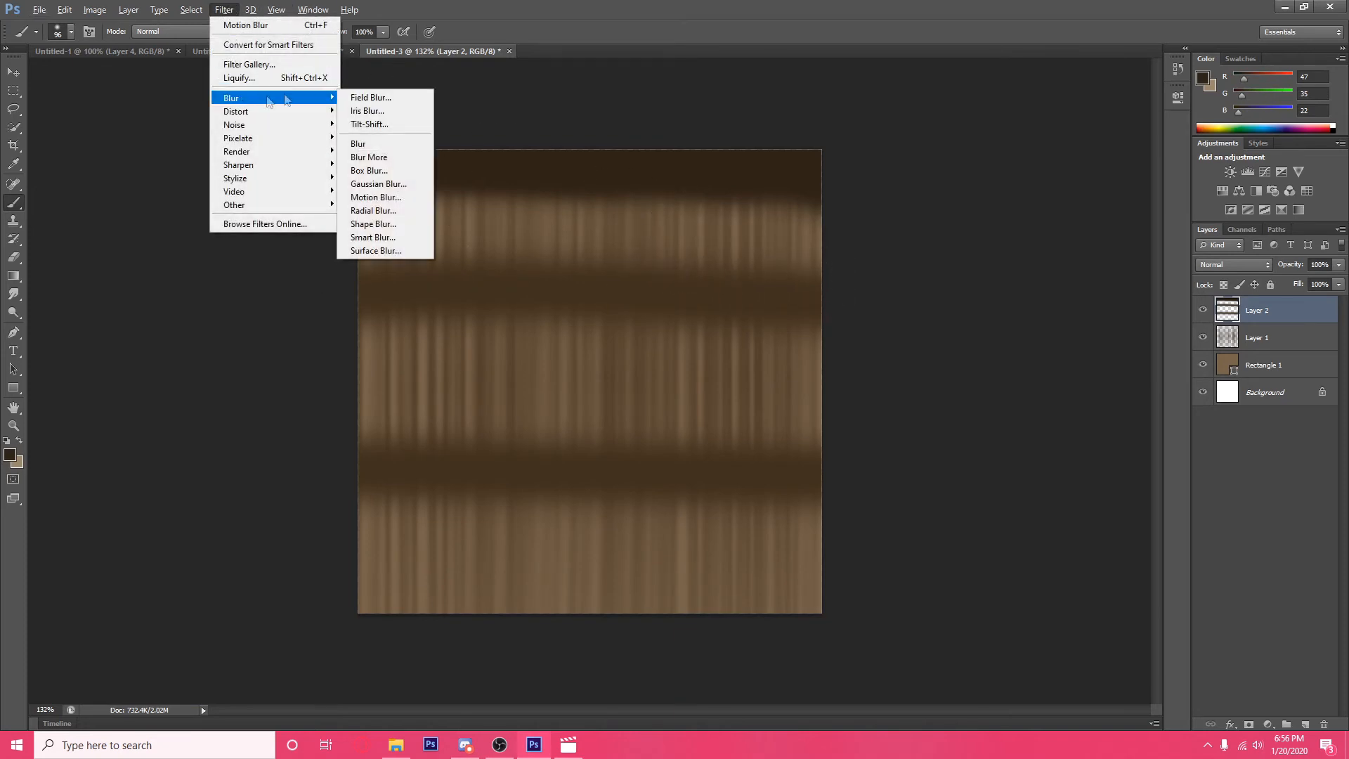
{"action": "left_click", "coordinate": [378, 183]}
{"action": "left_click_drag", "start_coordinate": [615, 184], "coordinate": [914, 246]}
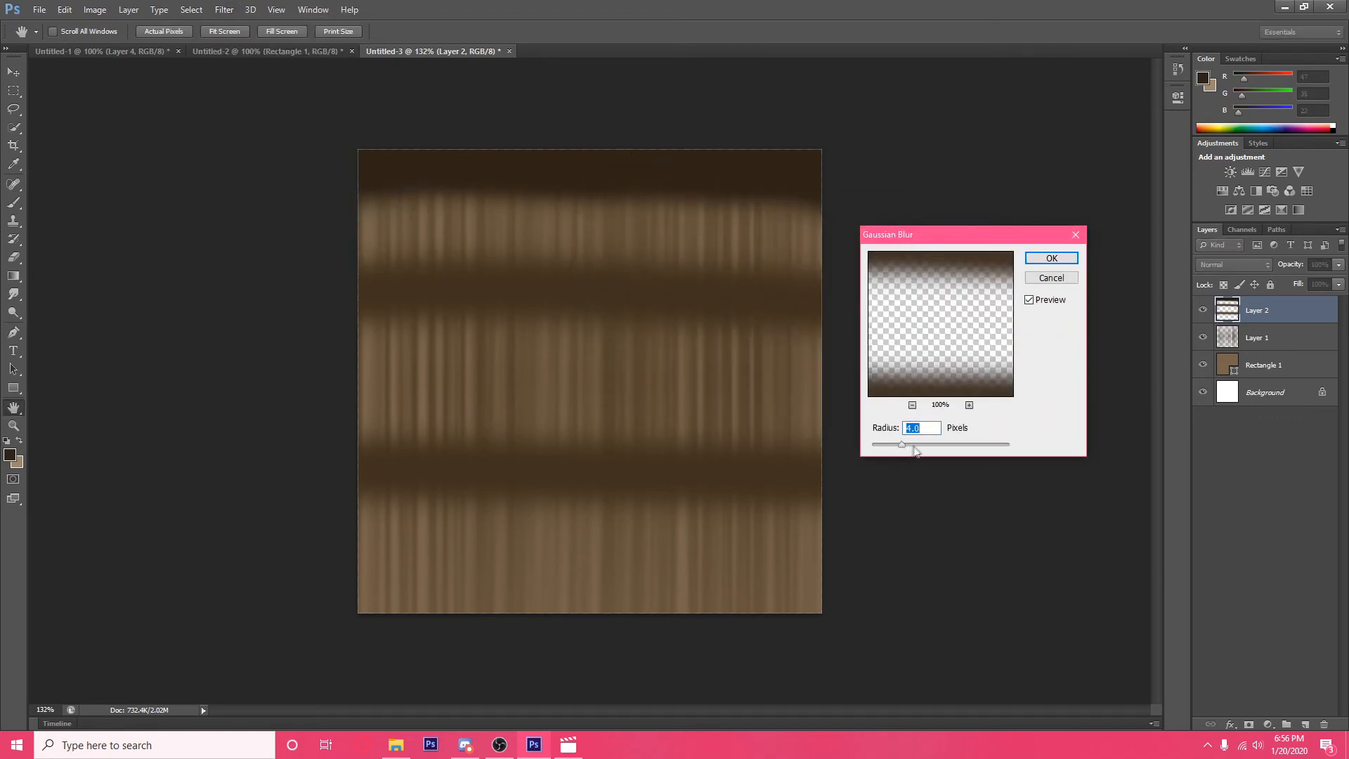
{"action": "mouse_move", "coordinate": [922, 450]}
{"action": "left_mouse_down"}
{"action": "mouse_move", "coordinate": [953, 451]}
{"action": "mouse_move", "coordinate": [919, 447]}
{"action": "left_mouse_up"}
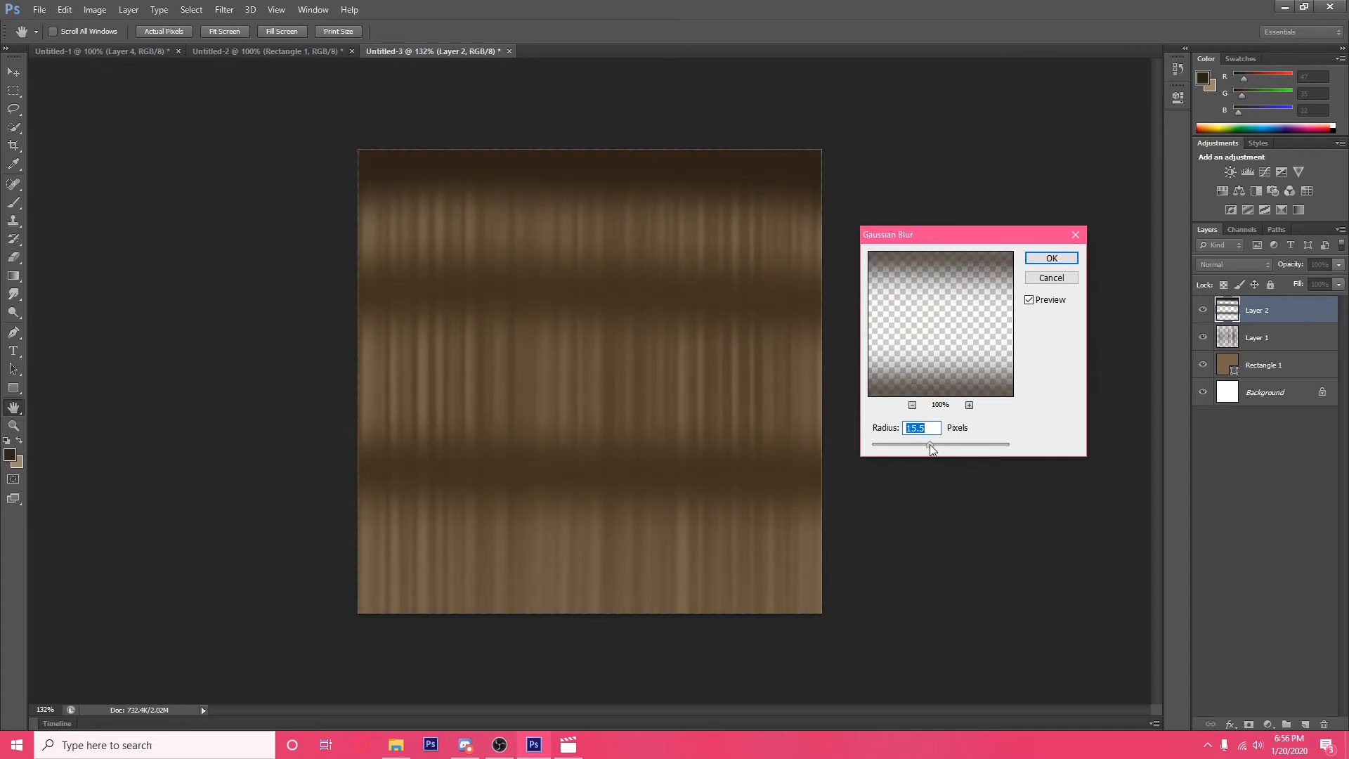
{"action": "left_click_drag", "start_coordinate": [930, 445], "coordinate": [910, 449]}
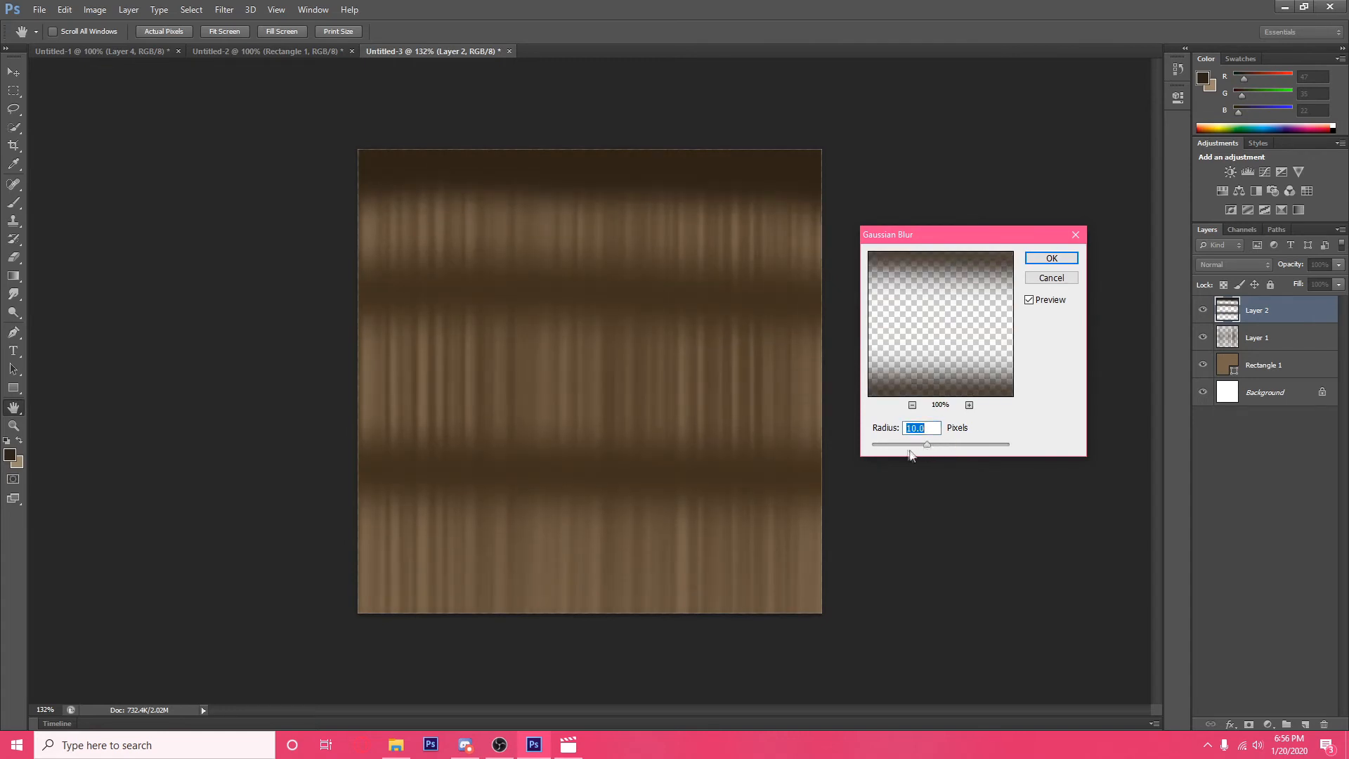
{"action": "left_click", "coordinate": [1052, 259]}
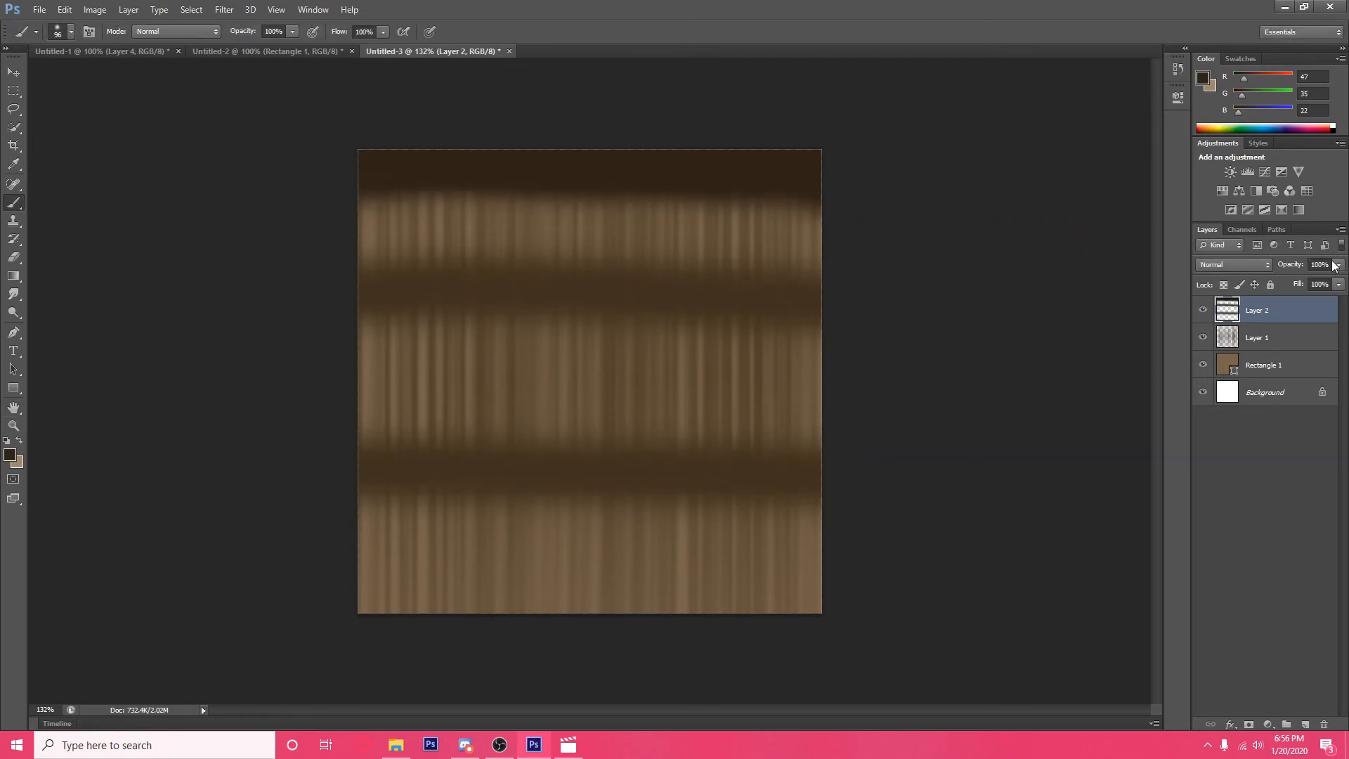
Step: Try a reduced opacity on the shading-band layer and delete that layer
{"action": "mouse_move", "coordinate": [1307, 283]}
{"action": "left_mouse_down"}
{"action": "mouse_move", "coordinate": [1293, 288]}
{"action": "mouse_move", "coordinate": [1309, 289]}
{"action": "left_mouse_up"}
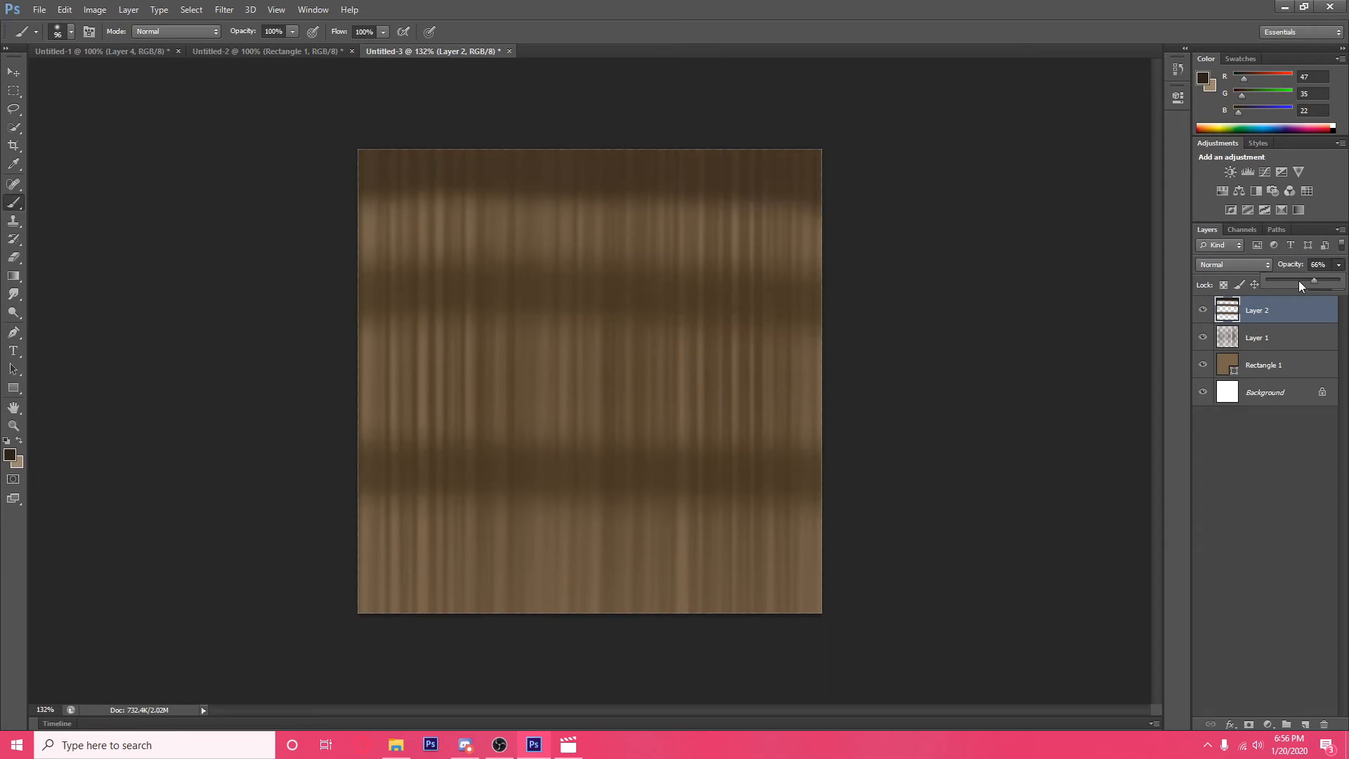
{"action": "left_click", "coordinate": [1301, 280]}
{"action": "left_click", "coordinate": [1254, 310]}
{"action": "key", "text": "Delete"}
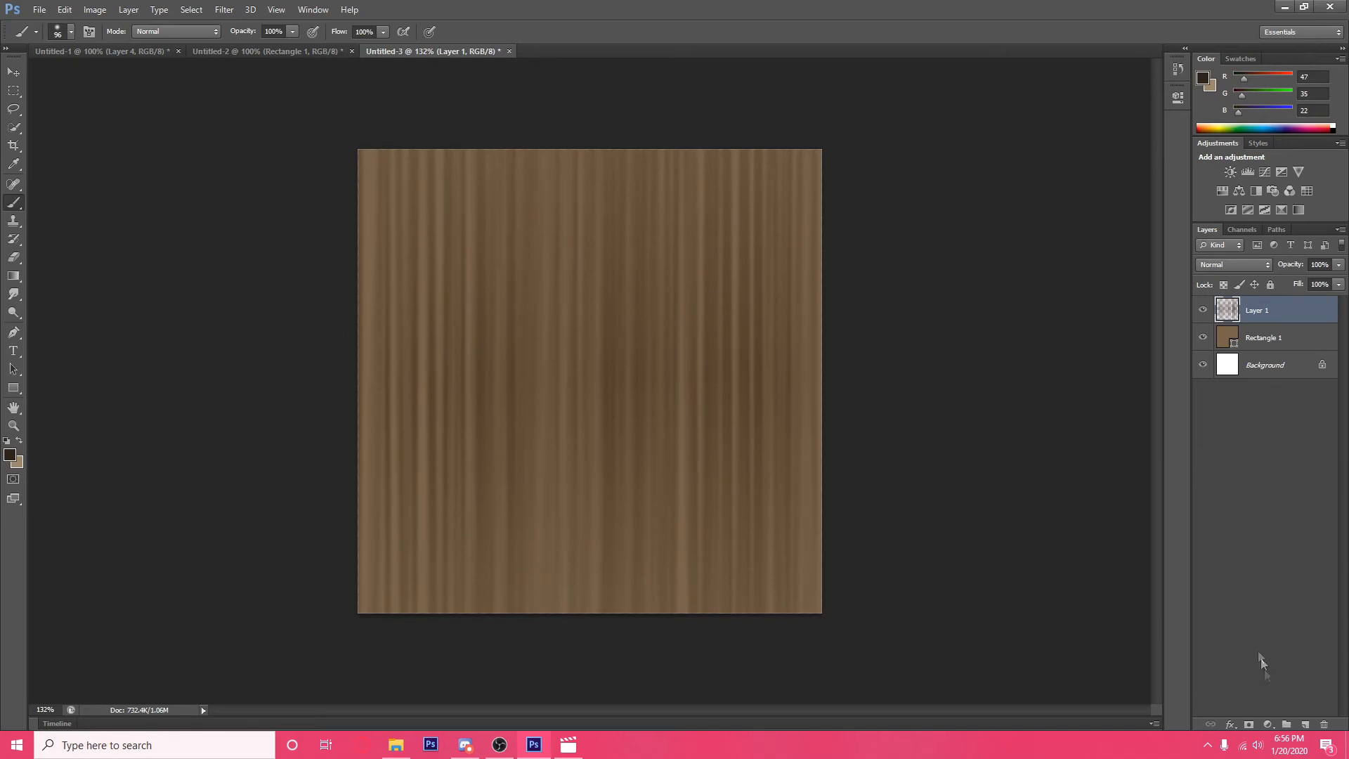
Step: Add a new layer and paint a soft dark brown band across the canvas's upper third with a 145 px brush
{"action": "left_click", "coordinate": [1306, 723]}
{"action": "right_click", "coordinate": [537, 291]}
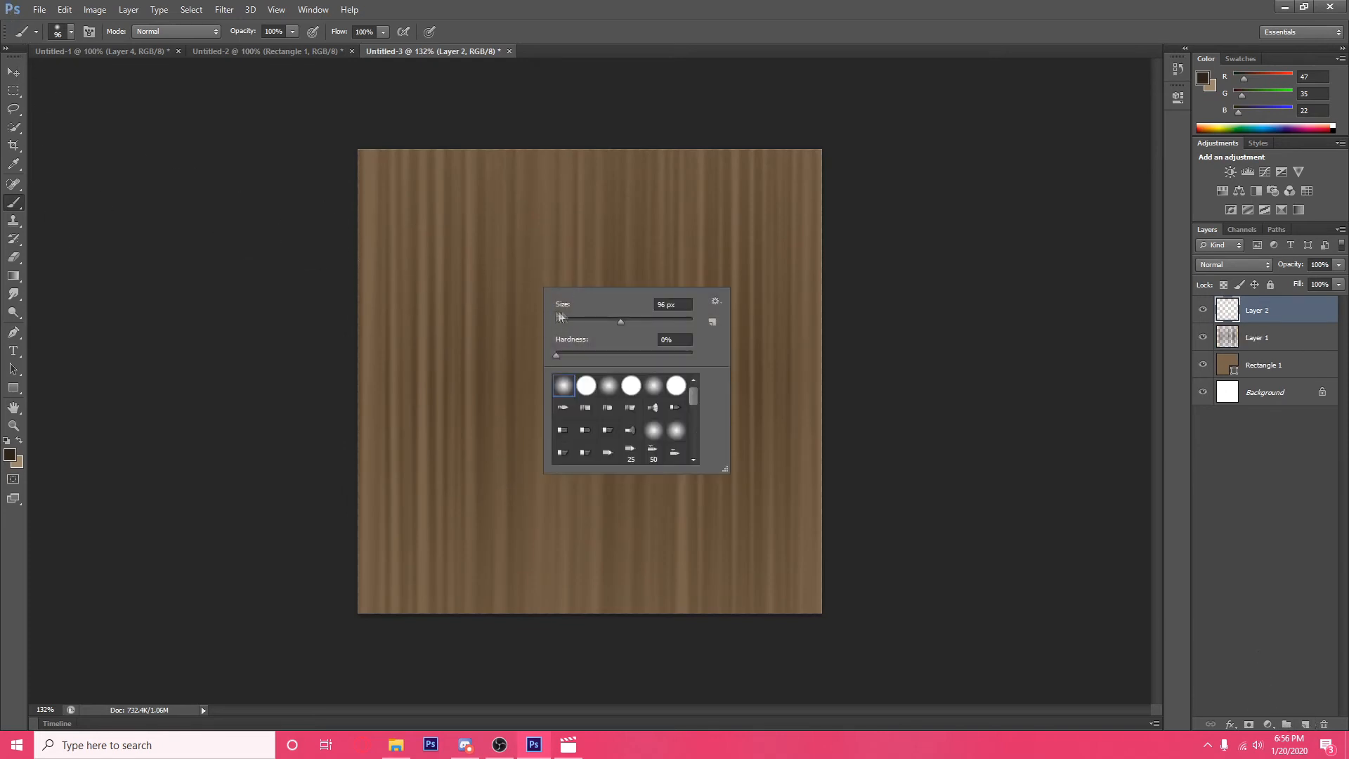
{"action": "left_click_drag", "start_coordinate": [325, 293], "coordinate": [948, 346]}
{"action": "key", "text": "ctrl+z"}
{"action": "left_click_drag", "start_coordinate": [301, 307], "coordinate": [962, 355]}
{"action": "key", "text": "ctrl+z"}
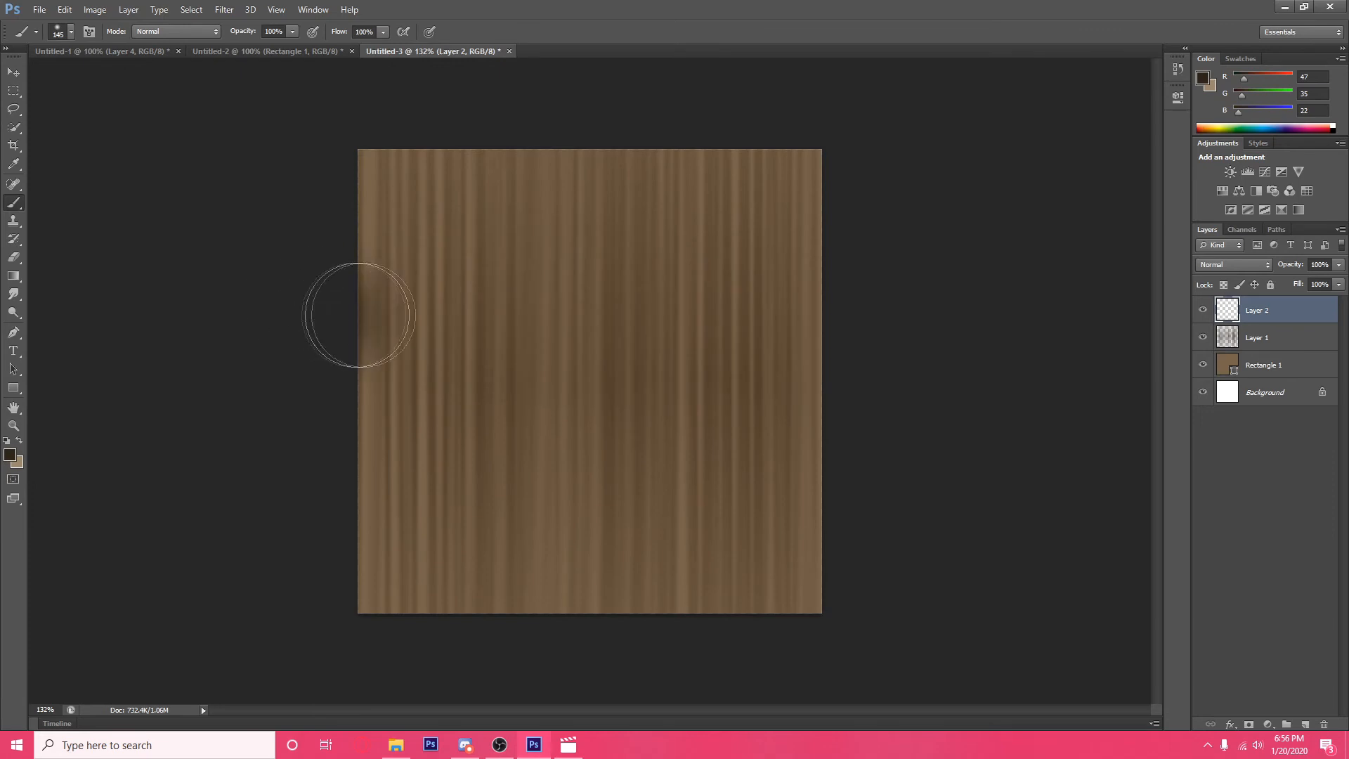
{"action": "key", "text": "ctrl+z"}
{"action": "key", "text": "ctrl+z"}
{"action": "left_click_drag", "start_coordinate": [310, 312], "coordinate": [1180, 346]}
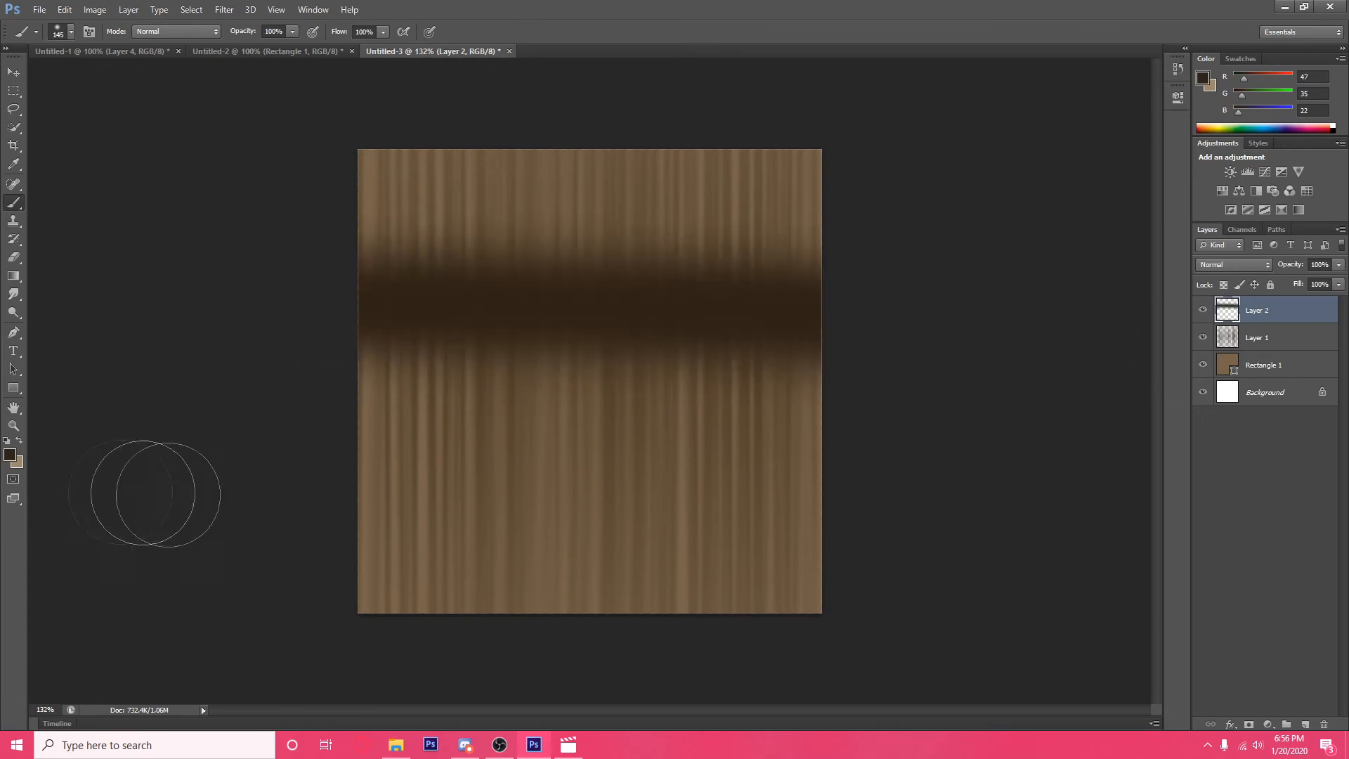
Step: Paint a second soft dark band across the lower third and a third one along the canvas's top edge
{"action": "left_click_drag", "start_coordinate": [280, 491], "coordinate": [1250, 534]}
{"action": "key", "text": "ctrl+z"}
{"action": "left_click_drag", "start_coordinate": [305, 479], "coordinate": [948, 500]}
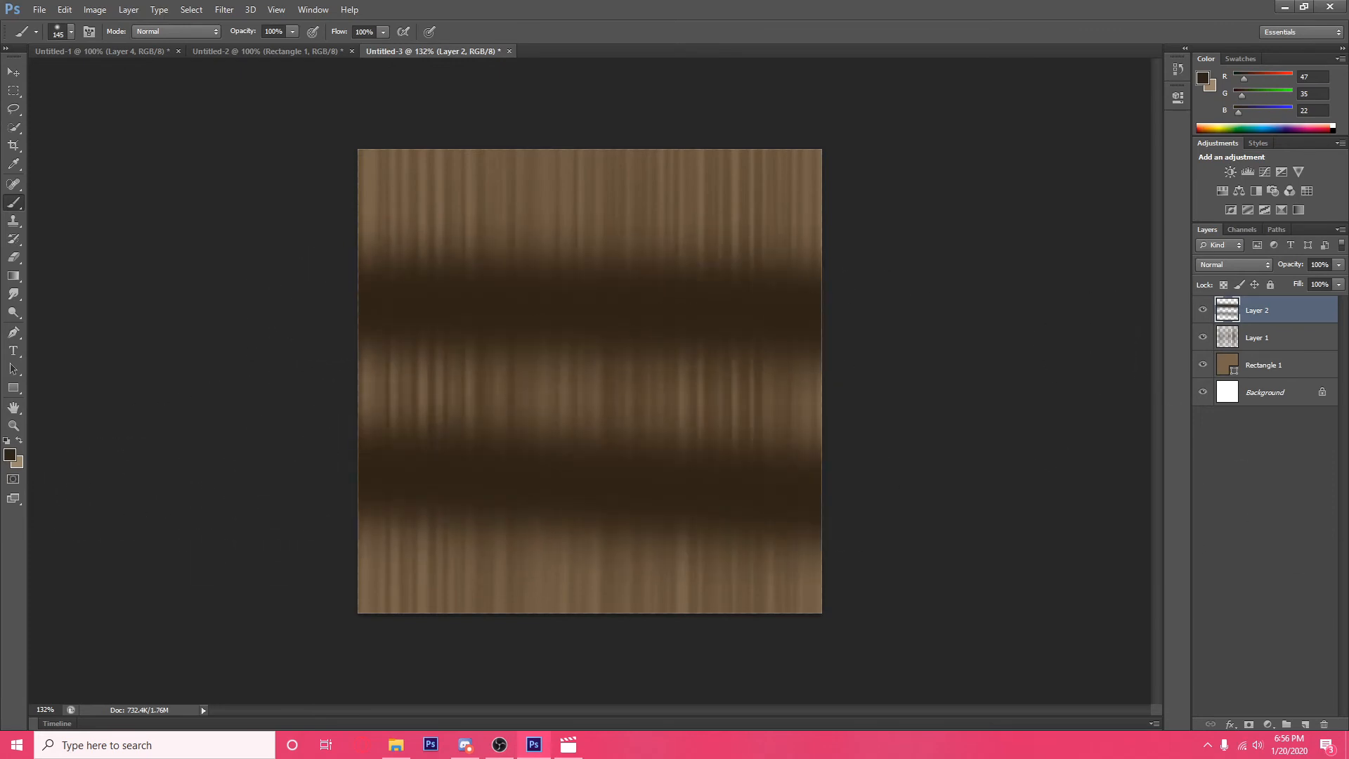
{"action": "mouse_move", "coordinate": [330, 140]}
{"action": "left_mouse_down"}
{"action": "mouse_move", "coordinate": [530, 105]}
{"action": "mouse_move", "coordinate": [758, 151]}
{"action": "mouse_move", "coordinate": [970, 115]}
{"action": "left_mouse_up"}
{"action": "key", "text": "ctrl+z"}
{"action": "mouse_move", "coordinate": [355, 109]}
{"action": "left_mouse_down"}
{"action": "mouse_move", "coordinate": [925, 108]}
{"action": "mouse_move", "coordinate": [767, 123]}
{"action": "mouse_move", "coordinate": [863, 118]}
{"action": "mouse_move", "coordinate": [815, 125]}
{"action": "left_mouse_up"}
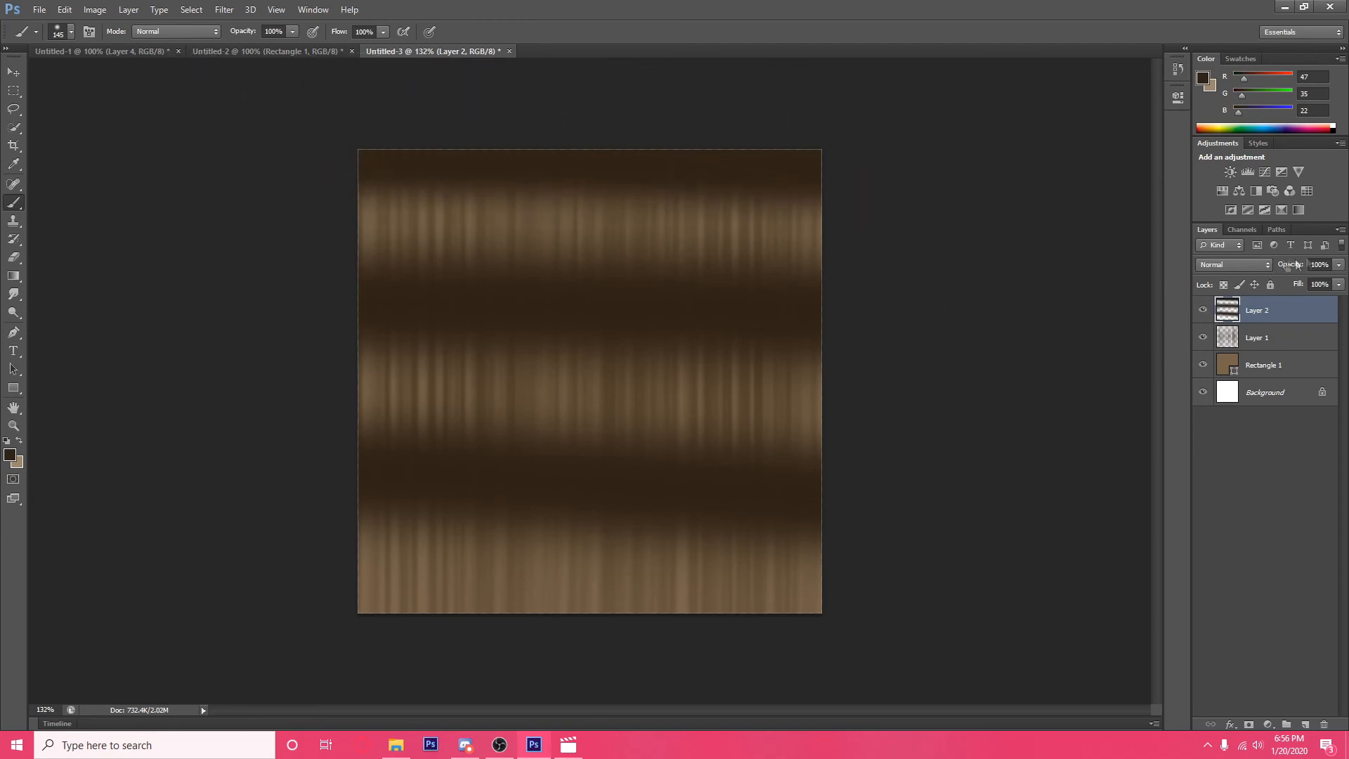
Step: Reduce the shading-band layer's opacity to 57%
{"action": "left_click", "coordinate": [1338, 265]}
{"action": "mouse_move", "coordinate": [1312, 280]}
{"action": "left_mouse_down"}
{"action": "mouse_move", "coordinate": [1297, 288]}
{"action": "mouse_move", "coordinate": [1321, 284]}
{"action": "left_mouse_up"}
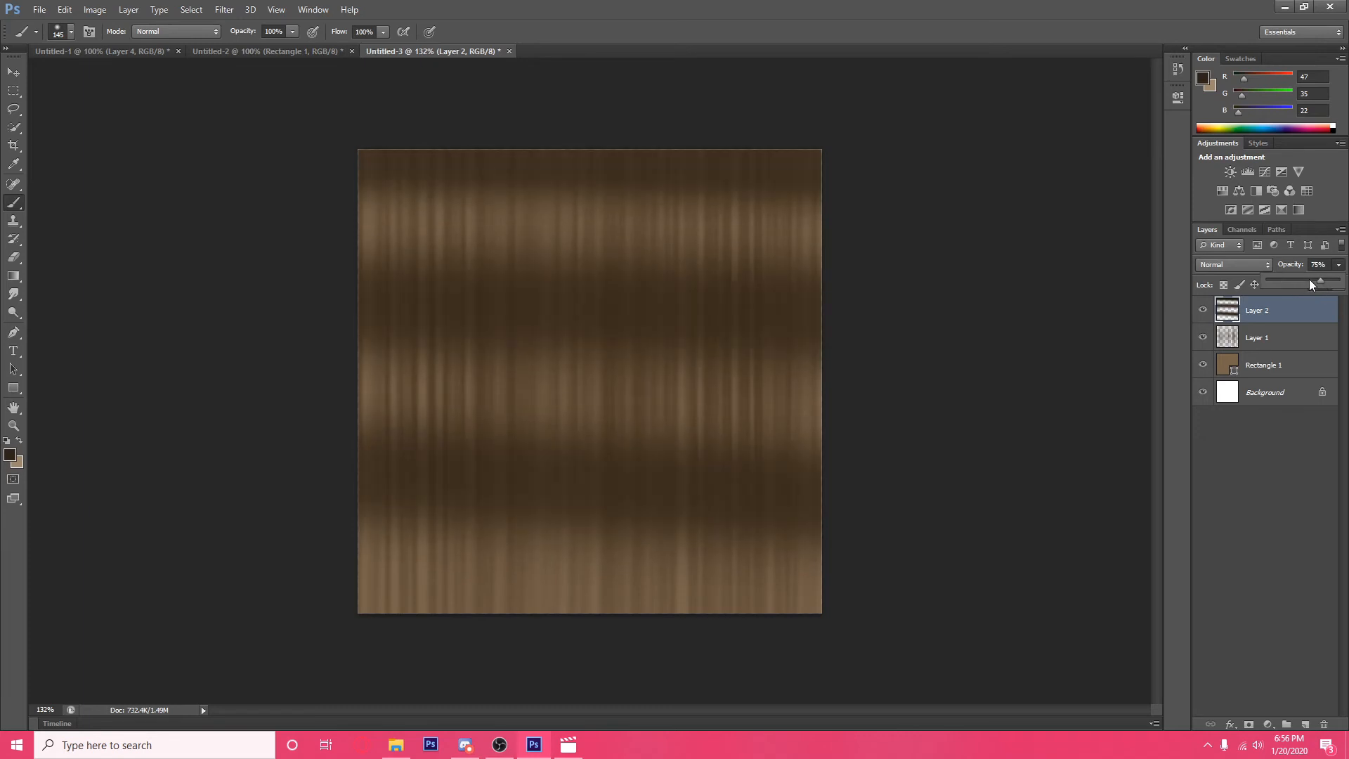
{"action": "left_click_drag", "start_coordinate": [1311, 283], "coordinate": [1321, 276]}
{"action": "scroll", "coordinate": [383, 632], "scroll_direction": "down", "scroll_amount": 2}
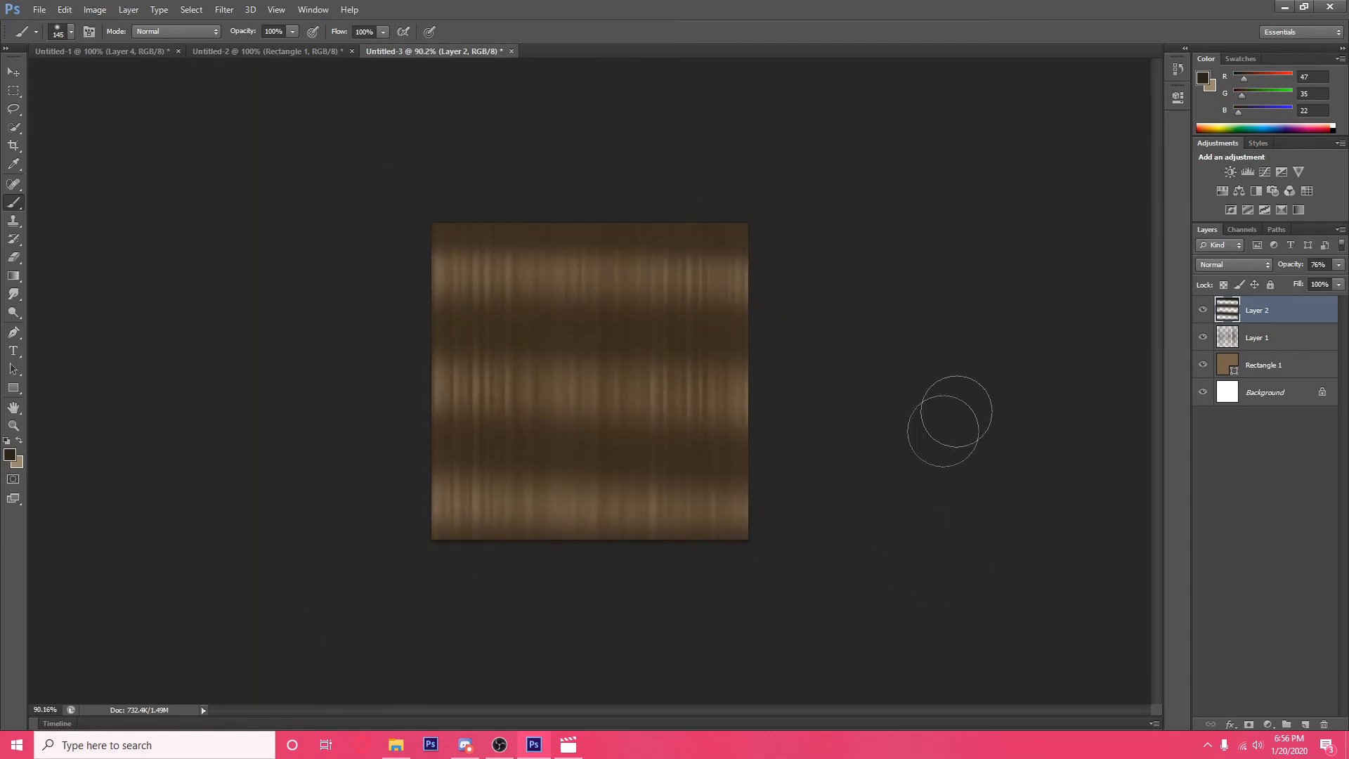
{"action": "left_click", "coordinate": [1337, 265]}
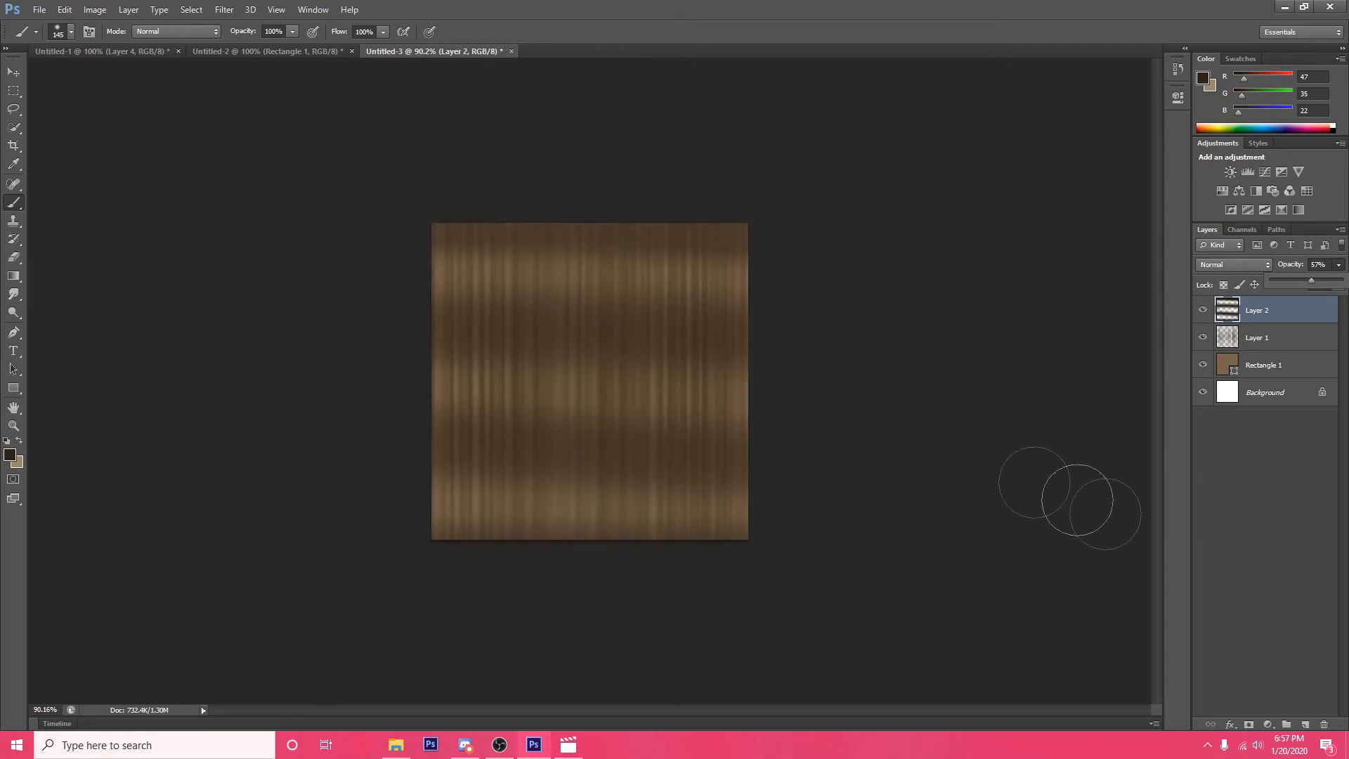
Step: Add a new layer above the bands and set the foreground colour to white, ffffff
{"action": "left_click", "coordinate": [1305, 725]}
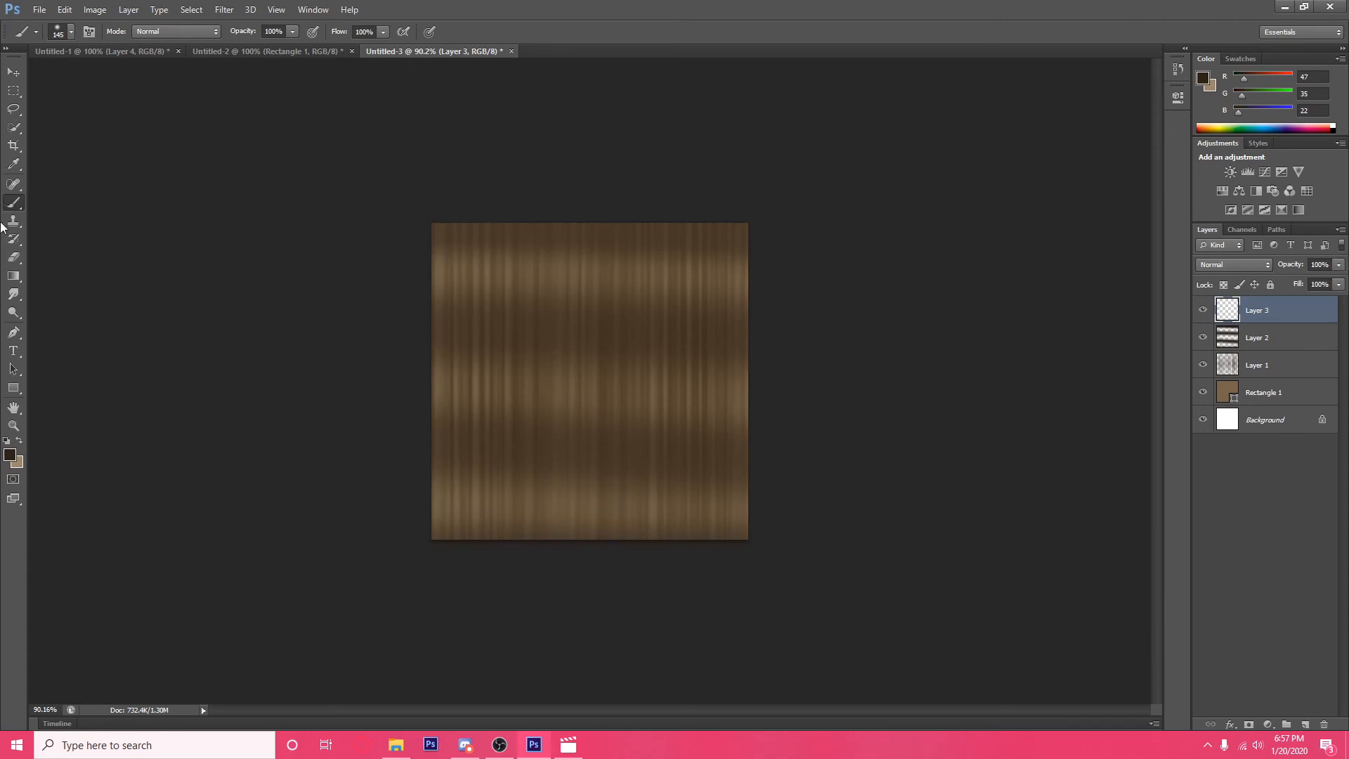
{"action": "left_click", "coordinate": [19, 440]}
{"action": "left_click", "coordinate": [10, 455]}
{"action": "left_click_drag", "start_coordinate": [492, 211], "coordinate": [407, 111]}
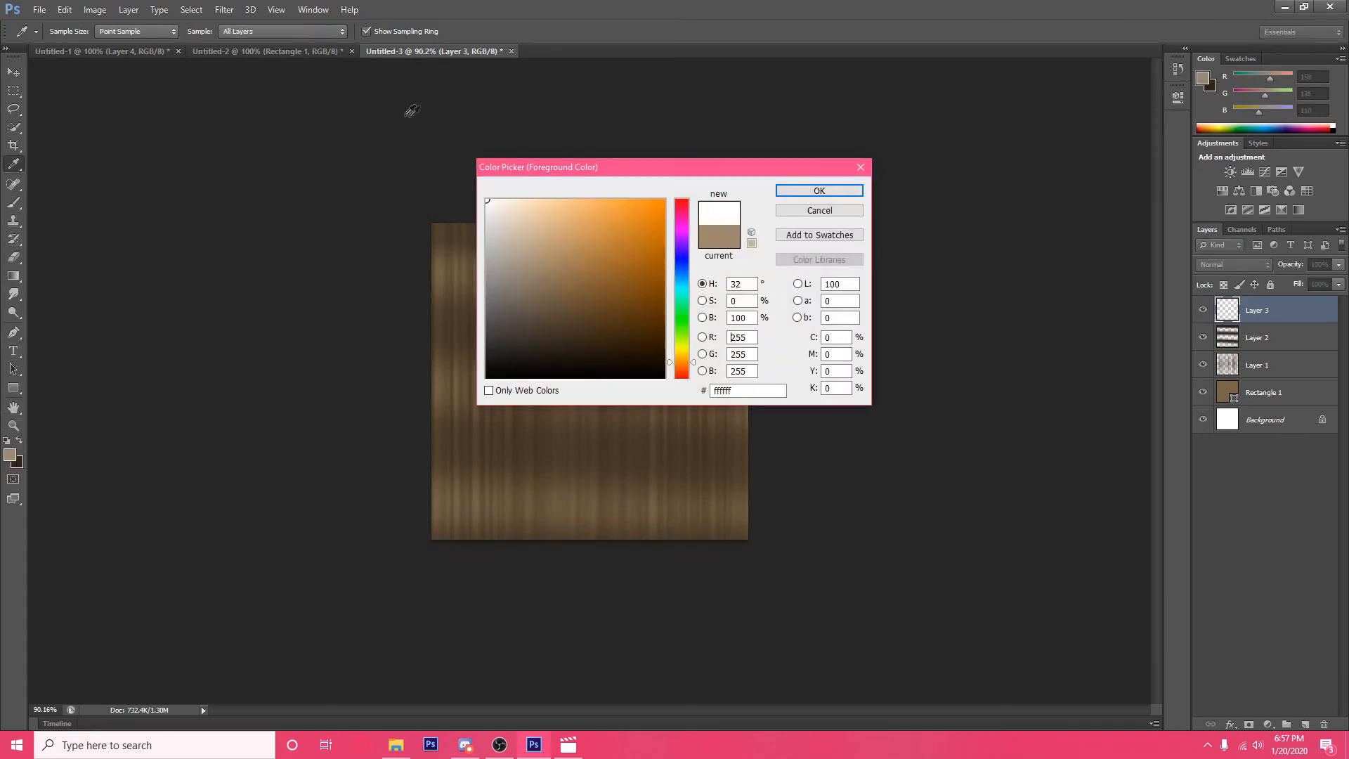
{"action": "left_click", "coordinate": [819, 192]}
Step: Set the soft brush to 8 px and paint a thin white horizontal line across the upper light stripe
{"action": "key", "text": "b"}
{"action": "right_click", "coordinate": [597, 347]}
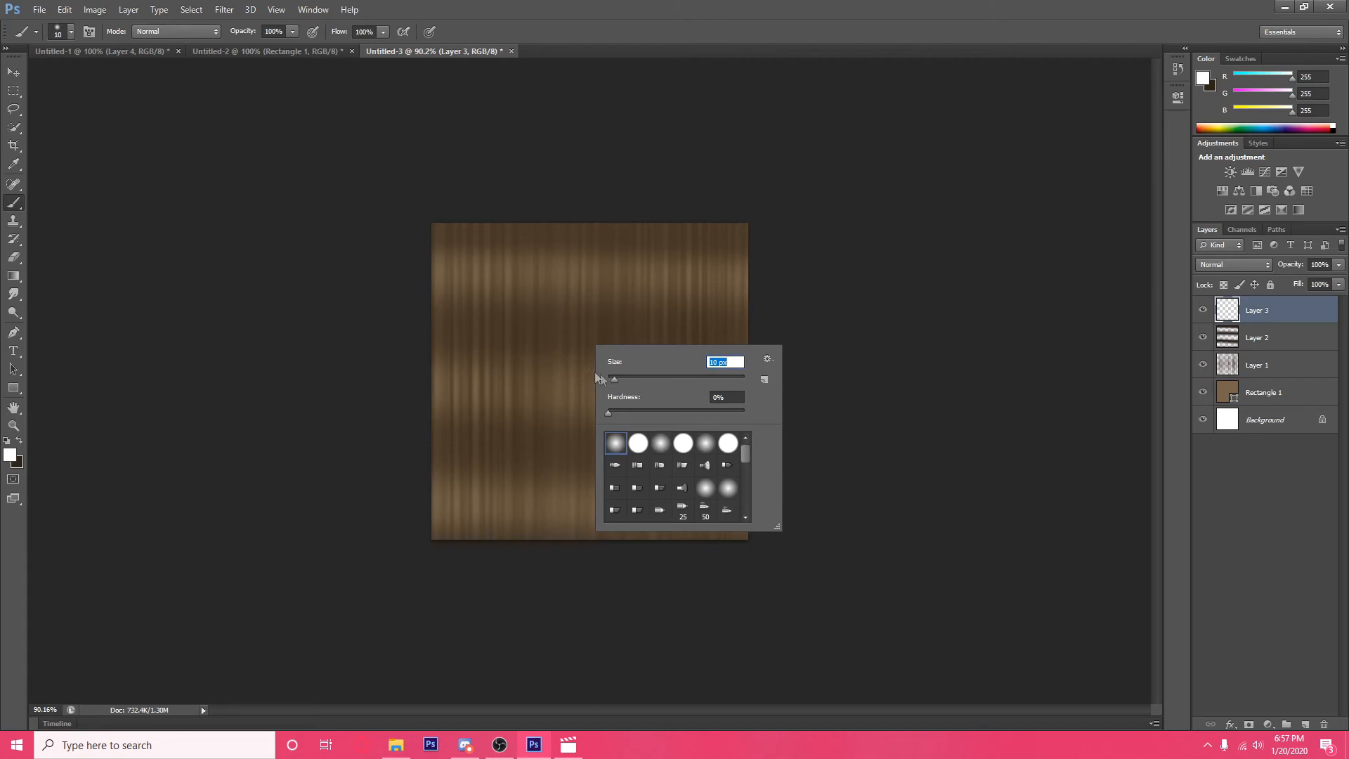
{"action": "left_click_drag", "start_coordinate": [621, 383], "coordinate": [613, 378]}
{"action": "left_click_drag", "start_coordinate": [415, 274], "coordinate": [949, 311]}
{"action": "key", "text": "ctrl+z"}
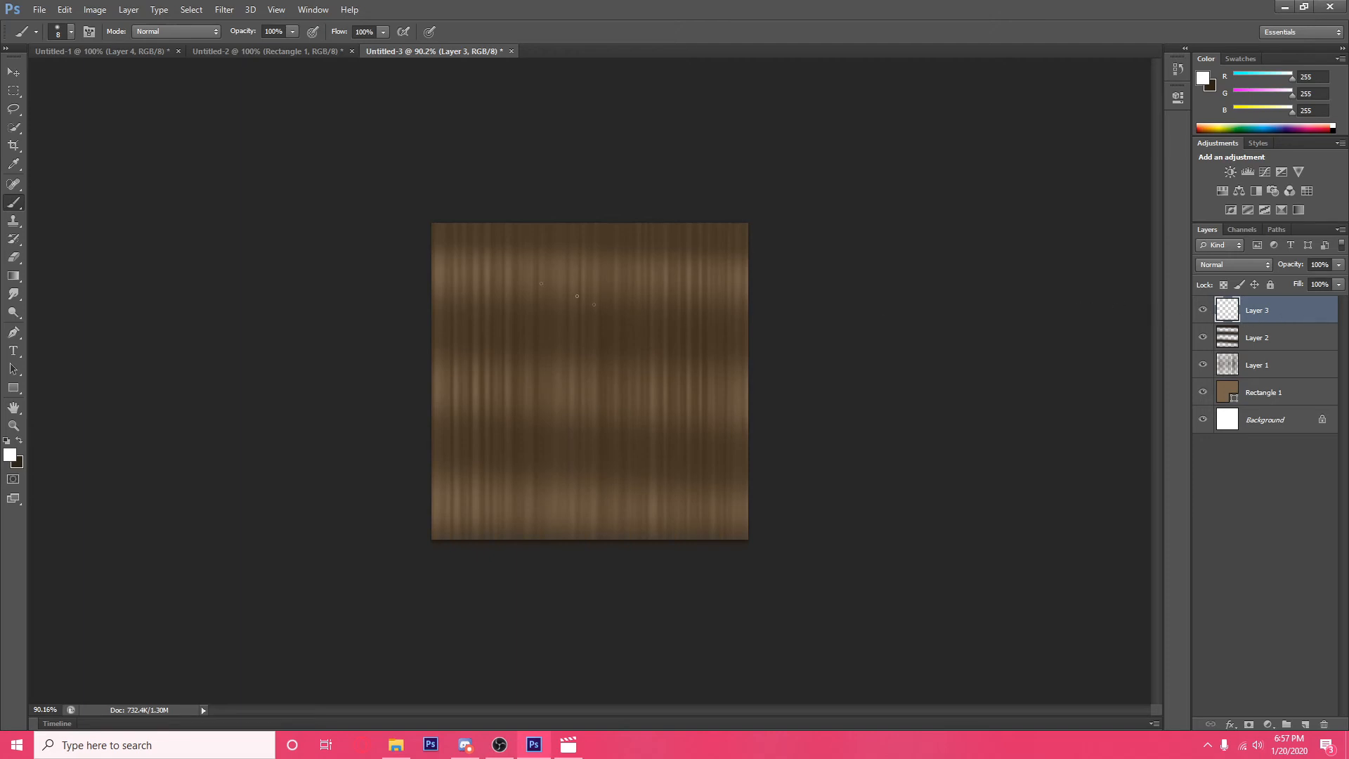
{"action": "left_click_drag", "start_coordinate": [417, 279], "coordinate": [958, 284]}
{"action": "key", "text": "ctrl+z"}
{"action": "left_click_drag", "start_coordinate": [422, 275], "coordinate": [777, 318]}
Step: Paint two more thin white horizontal lines across the middle and lower light stripes
{"action": "left_click_drag", "start_coordinate": [458, 384], "coordinate": [773, 402]}
{"action": "key", "text": "ctrl+z"}
{"action": "left_click_drag", "start_coordinate": [421, 385], "coordinate": [945, 399]}
{"action": "left_click_drag", "start_coordinate": [506, 502], "coordinate": [772, 485]}
{"action": "key", "text": "ctrl+z"}
{"action": "left_click_drag", "start_coordinate": [595, 502], "coordinate": [666, 515]}
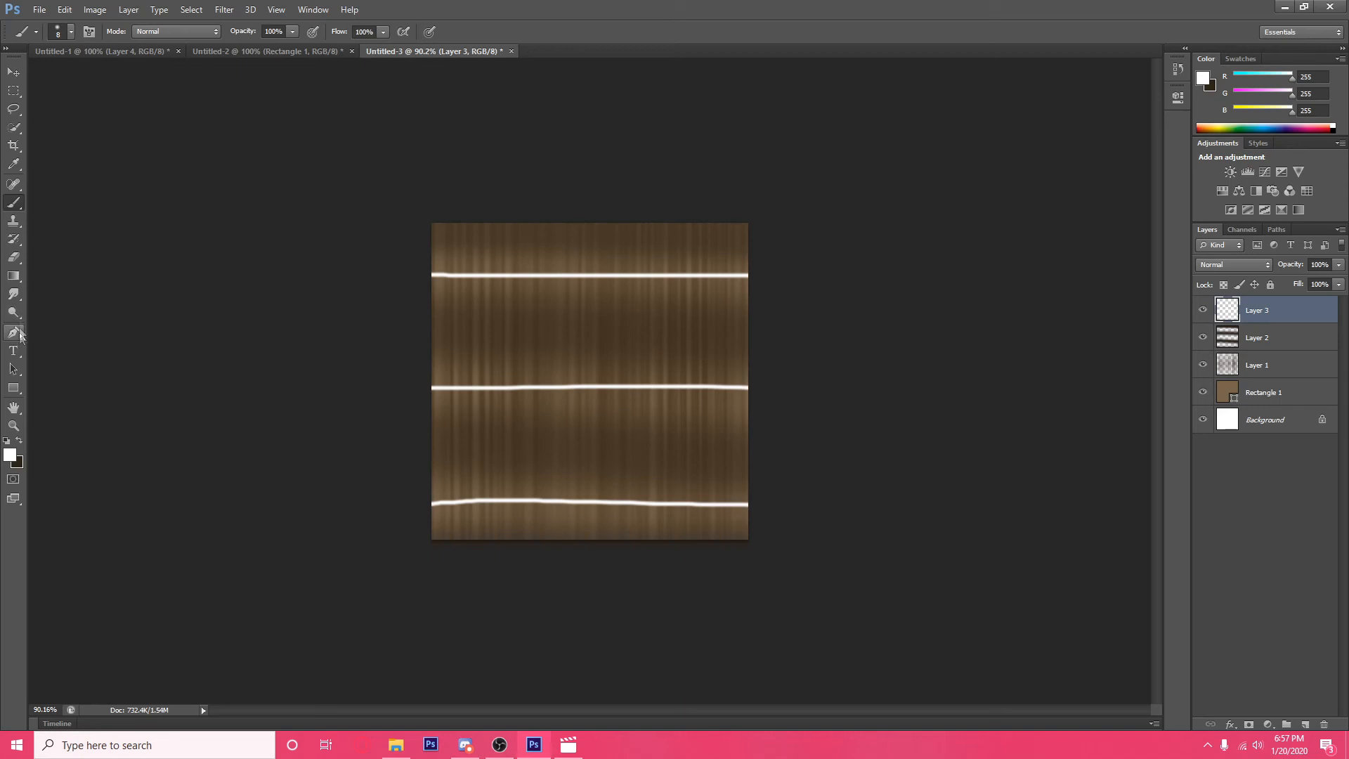
Step: Smudge the three white lines into soft, irregular waves with the Smudge tool at 50% strength
{"action": "left_click", "coordinate": [15, 295]}
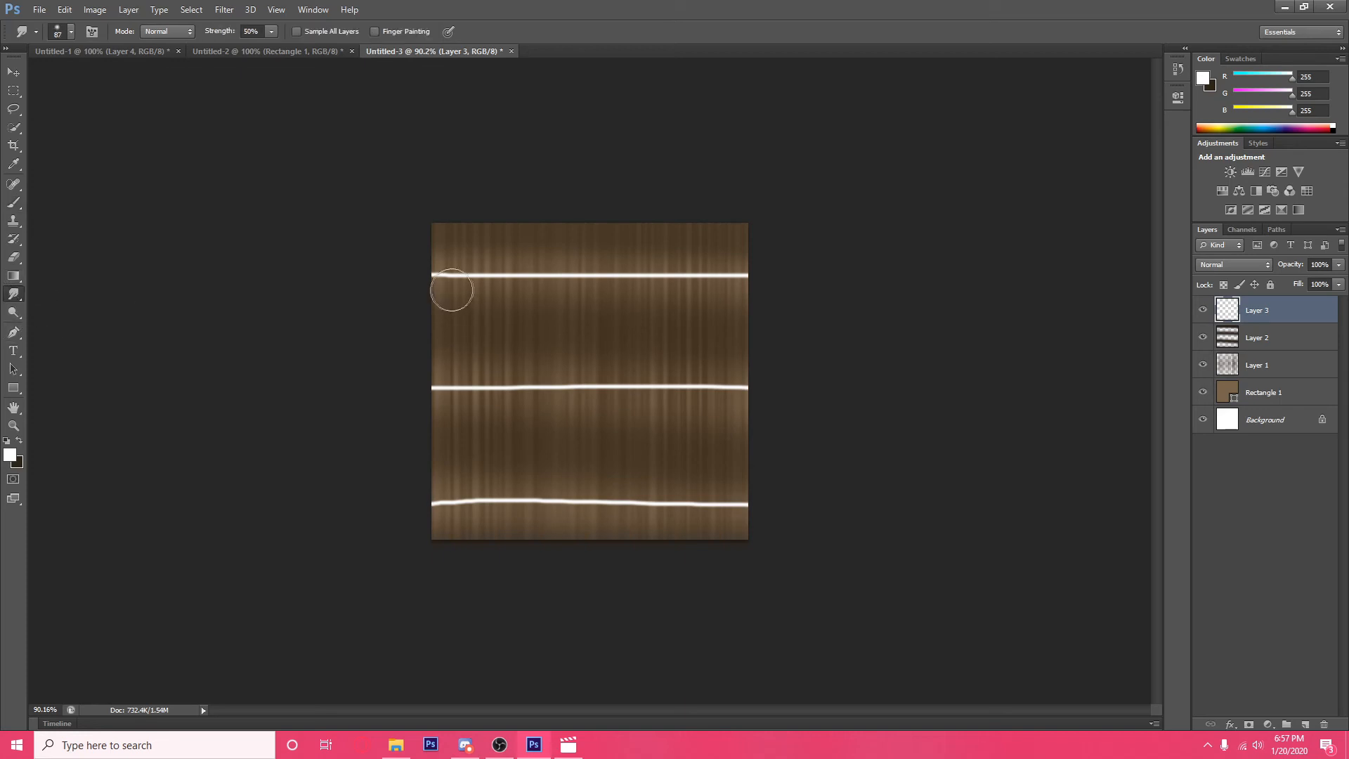
{"action": "mouse_move", "coordinate": [445, 287]}
{"action": "left_mouse_down"}
{"action": "mouse_move", "coordinate": [467, 268]}
{"action": "mouse_move", "coordinate": [480, 287]}
{"action": "mouse_move", "coordinate": [547, 277]}
{"action": "mouse_move", "coordinate": [573, 293]}
{"action": "mouse_move", "coordinate": [613, 267]}
{"action": "mouse_move", "coordinate": [634, 296]}
{"action": "mouse_move", "coordinate": [751, 277]}
{"action": "left_mouse_up"}
{"action": "mouse_move", "coordinate": [729, 394]}
{"action": "left_mouse_down"}
{"action": "mouse_move", "coordinate": [697, 370]}
{"action": "mouse_move", "coordinate": [691, 399]}
{"action": "mouse_move", "coordinate": [655, 372]}
{"action": "mouse_move", "coordinate": [619, 394]}
{"action": "mouse_move", "coordinate": [551, 382]}
{"action": "mouse_move", "coordinate": [518, 423]}
{"action": "mouse_move", "coordinate": [481, 346]}
{"action": "mouse_move", "coordinate": [461, 411]}
{"action": "mouse_move", "coordinate": [423, 390]}
{"action": "left_mouse_up"}
{"action": "mouse_move", "coordinate": [435, 488]}
{"action": "left_mouse_down"}
{"action": "mouse_move", "coordinate": [503, 494]}
{"action": "mouse_move", "coordinate": [688, 513]}
{"action": "mouse_move", "coordinate": [737, 505]}
{"action": "mouse_move", "coordinate": [621, 508]}
{"action": "mouse_move", "coordinate": [736, 491]}
{"action": "mouse_move", "coordinate": [617, 496]}
{"action": "mouse_move", "coordinate": [610, 512]}
{"action": "mouse_move", "coordinate": [678, 520]}
{"action": "mouse_move", "coordinate": [701, 500]}
{"action": "mouse_move", "coordinate": [554, 480]}
{"action": "mouse_move", "coordinate": [550, 511]}
{"action": "mouse_move", "coordinate": [458, 497]}
{"action": "mouse_move", "coordinate": [420, 514]}
{"action": "left_mouse_up"}
{"action": "mouse_move", "coordinate": [500, 383]}
{"action": "left_mouse_down"}
{"action": "mouse_move", "coordinate": [541, 396]}
{"action": "mouse_move", "coordinate": [598, 364]}
{"action": "mouse_move", "coordinate": [638, 379]}
{"action": "mouse_move", "coordinate": [544, 383]}
{"action": "mouse_move", "coordinate": [591, 376]}
{"action": "mouse_move", "coordinate": [697, 418]}
{"action": "mouse_move", "coordinate": [719, 381]}
{"action": "mouse_move", "coordinate": [708, 395]}
{"action": "mouse_move", "coordinate": [682, 362]}
{"action": "mouse_move", "coordinate": [765, 412]}
{"action": "left_mouse_up"}
{"action": "left_click_drag", "start_coordinate": [604, 380], "coordinate": [656, 373]}
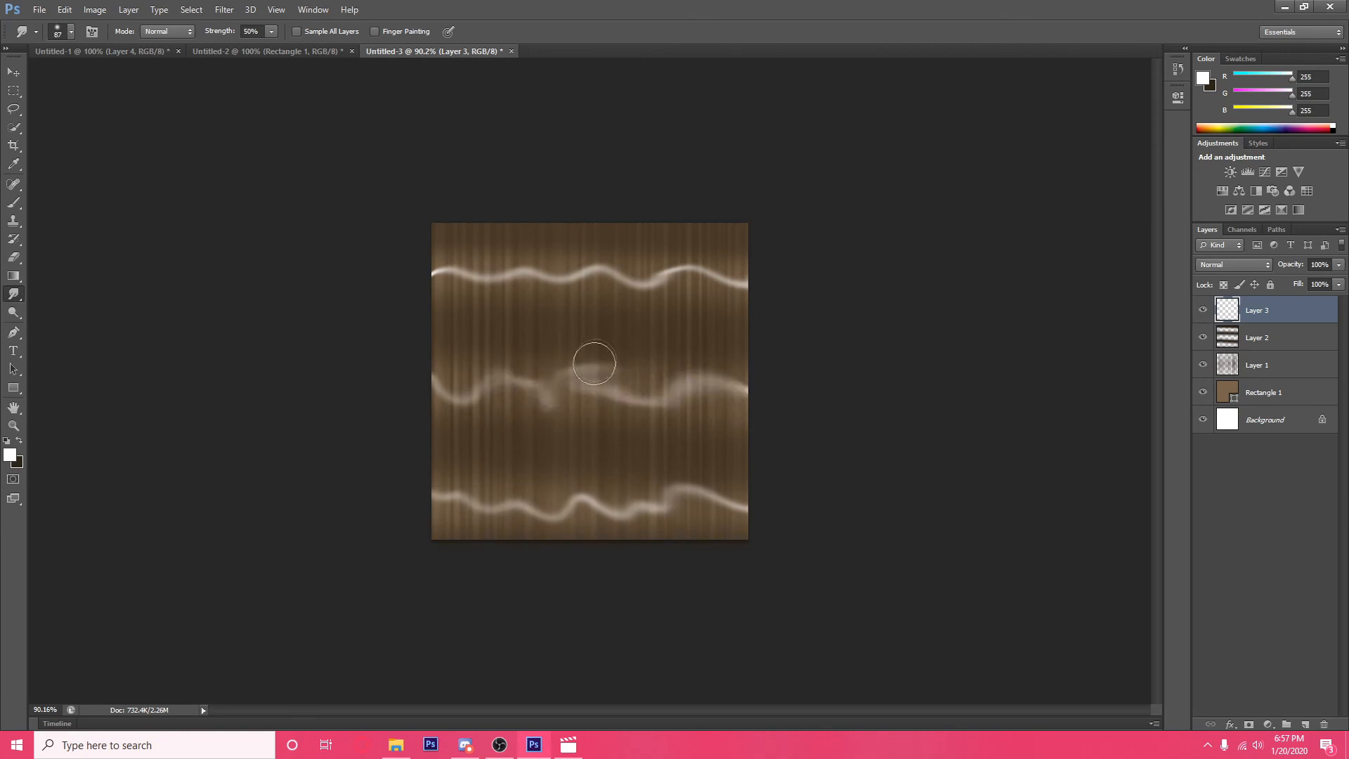
{"action": "mouse_move", "coordinate": [643, 276]}
{"action": "left_mouse_down"}
{"action": "mouse_move", "coordinate": [724, 279]}
{"action": "mouse_move", "coordinate": [566, 249]}
{"action": "mouse_move", "coordinate": [542, 286]}
{"action": "mouse_move", "coordinate": [469, 261]}
{"action": "mouse_move", "coordinate": [562, 253]}
{"action": "mouse_move", "coordinate": [574, 273]}
{"action": "mouse_move", "coordinate": [658, 270]}
{"action": "mouse_move", "coordinate": [703, 285]}
{"action": "mouse_move", "coordinate": [708, 268]}
{"action": "mouse_move", "coordinate": [608, 244]}
{"action": "mouse_move", "coordinate": [466, 262]}
{"action": "mouse_move", "coordinate": [419, 252]}
{"action": "mouse_move", "coordinate": [414, 287]}
{"action": "mouse_move", "coordinate": [484, 270]}
{"action": "mouse_move", "coordinate": [465, 265]}
{"action": "mouse_move", "coordinate": [601, 253]}
{"action": "mouse_move", "coordinate": [544, 269]}
{"action": "mouse_move", "coordinate": [671, 253]}
{"action": "mouse_move", "coordinate": [704, 282]}
{"action": "mouse_move", "coordinate": [598, 271]}
{"action": "left_mouse_up"}
{"action": "mouse_move", "coordinate": [557, 383]}
{"action": "left_mouse_down"}
{"action": "mouse_move", "coordinate": [635, 383]}
{"action": "mouse_move", "coordinate": [639, 398]}
{"action": "mouse_move", "coordinate": [648, 385]}
{"action": "mouse_move", "coordinate": [668, 514]}
{"action": "mouse_move", "coordinate": [684, 491]}
{"action": "mouse_move", "coordinate": [707, 519]}
{"action": "mouse_move", "coordinate": [597, 530]}
{"action": "mouse_move", "coordinate": [567, 512]}
{"action": "mouse_move", "coordinate": [578, 498]}
{"action": "mouse_move", "coordinate": [529, 522]}
{"action": "mouse_move", "coordinate": [618, 512]}
{"action": "mouse_move", "coordinate": [486, 505]}
{"action": "mouse_move", "coordinate": [559, 499]}
{"action": "mouse_move", "coordinate": [460, 485]}
{"action": "mouse_move", "coordinate": [481, 529]}
{"action": "mouse_move", "coordinate": [530, 513]}
{"action": "mouse_move", "coordinate": [482, 493]}
{"action": "left_mouse_up"}
Step: Set the blending mode of the wavy highlight layer to Soft Light
{"action": "scroll", "coordinate": [807, 418], "scroll_direction": "down", "scroll_amount": 6}
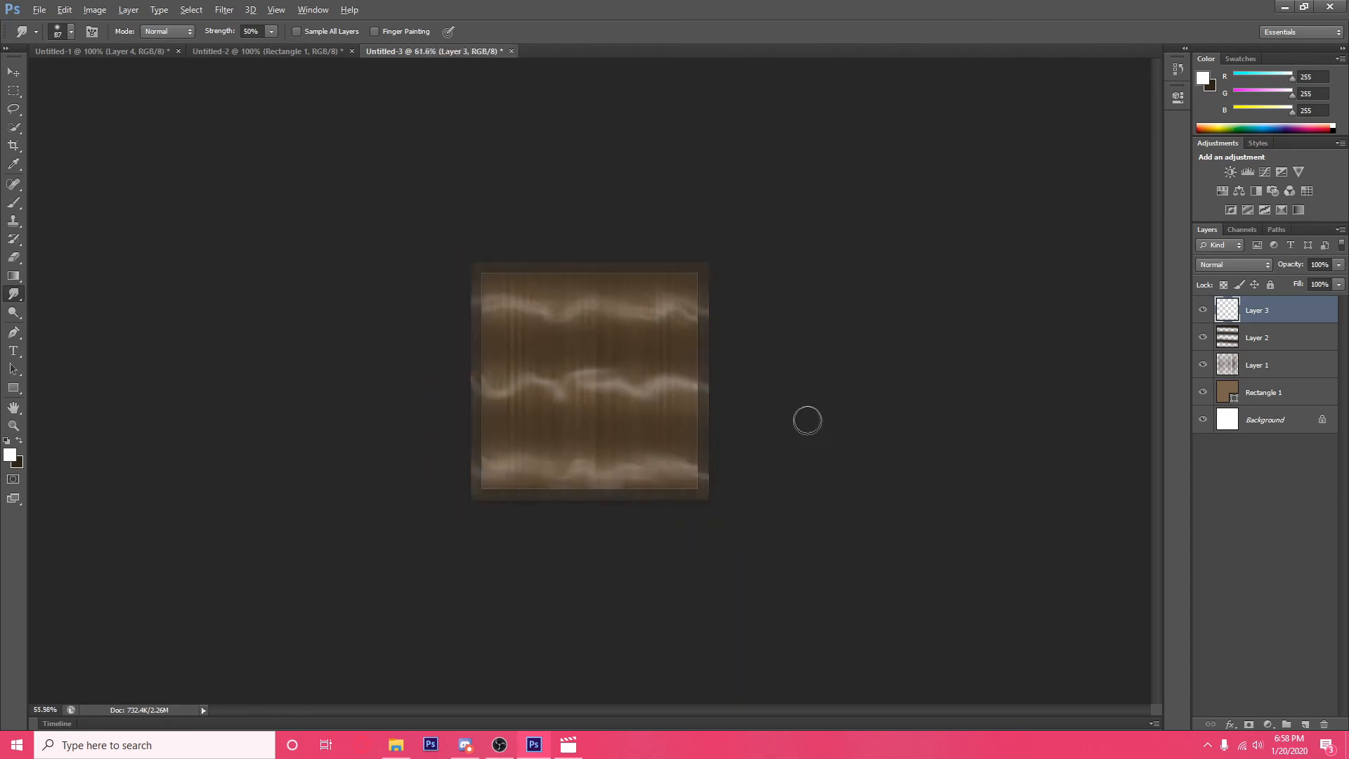
{"action": "scroll", "coordinate": [703, 401], "scroll_direction": "up", "scroll_amount": 4}
{"action": "scroll", "coordinate": [665, 394], "scroll_direction": "up", "scroll_amount": 5}
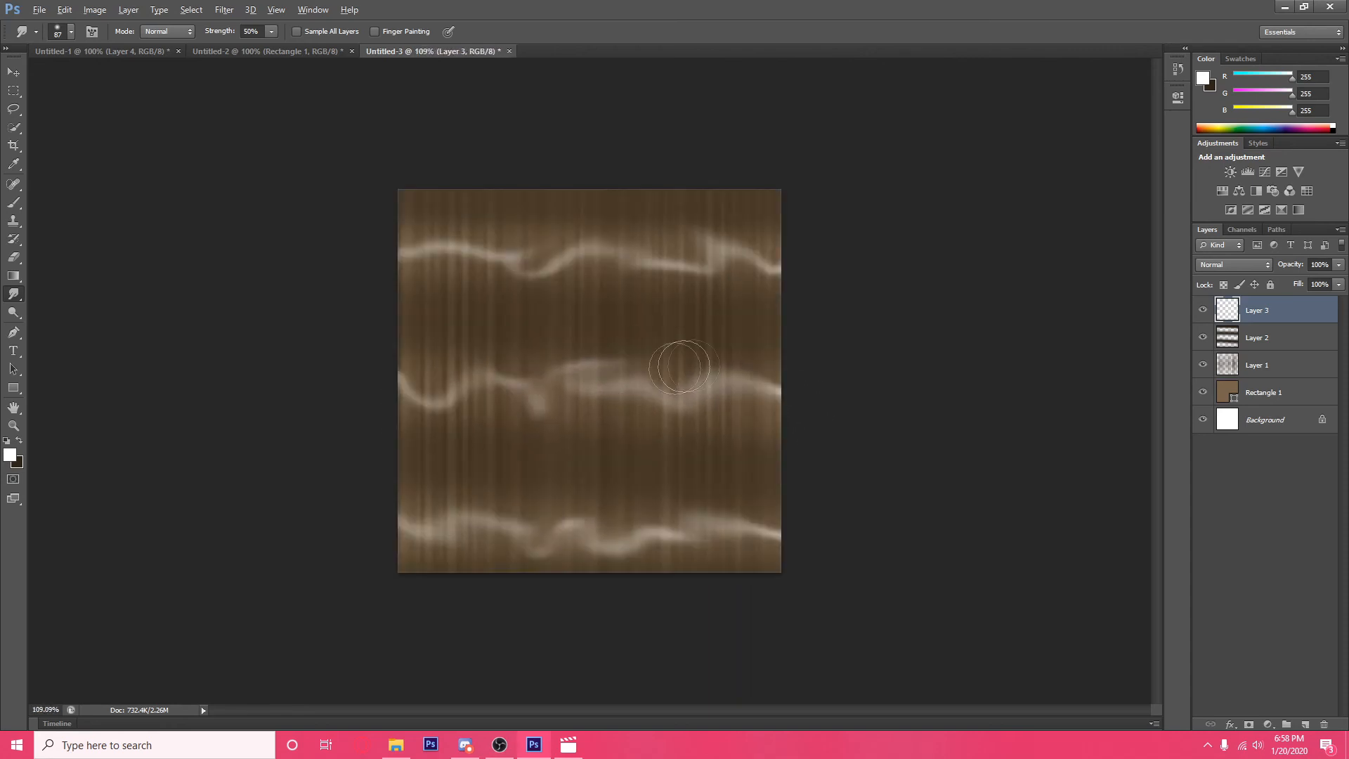
{"action": "left_click", "coordinate": [1269, 264]}
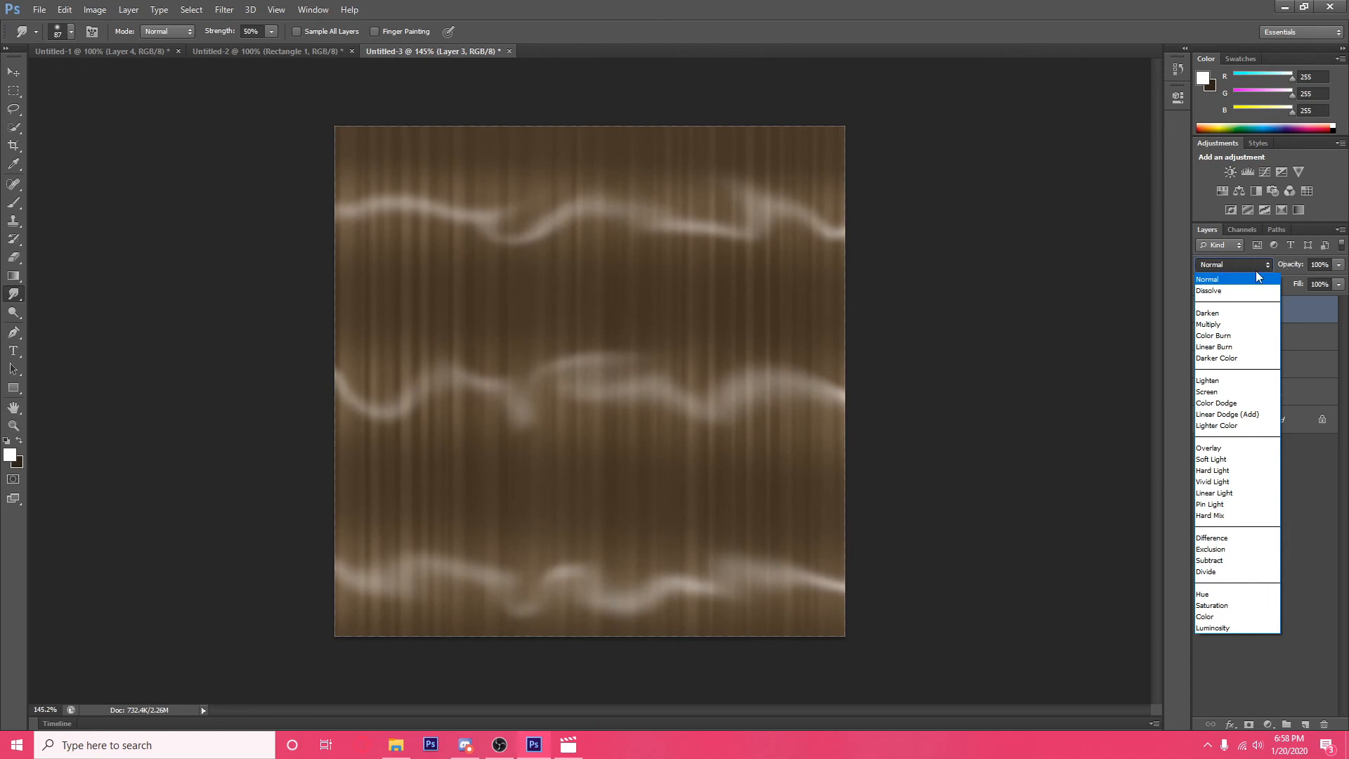
{"action": "left_click", "coordinate": [1218, 459]}
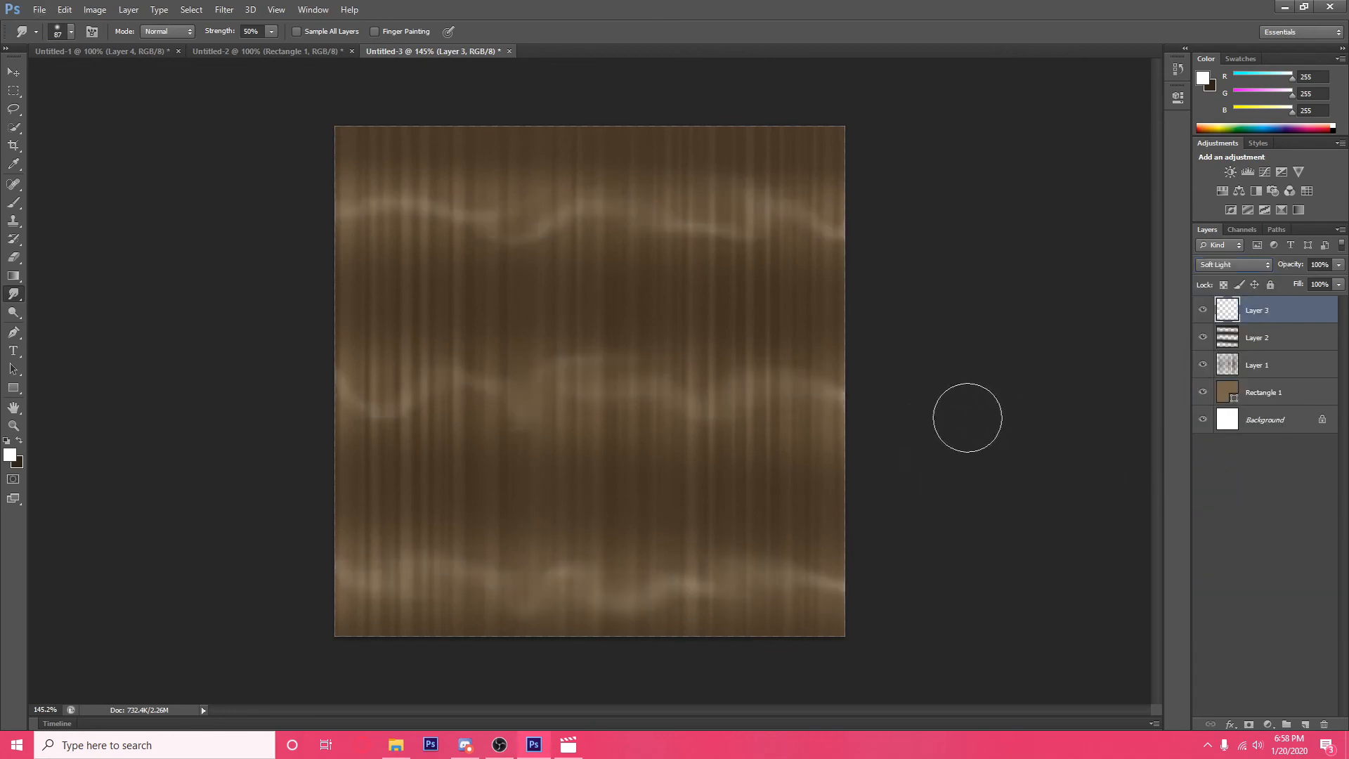
{"action": "scroll", "coordinate": [967, 417], "scroll_direction": "down", "scroll_amount": 5}
{"action": "scroll", "coordinate": [894, 416], "scroll_direction": "up", "scroll_amount": 2}
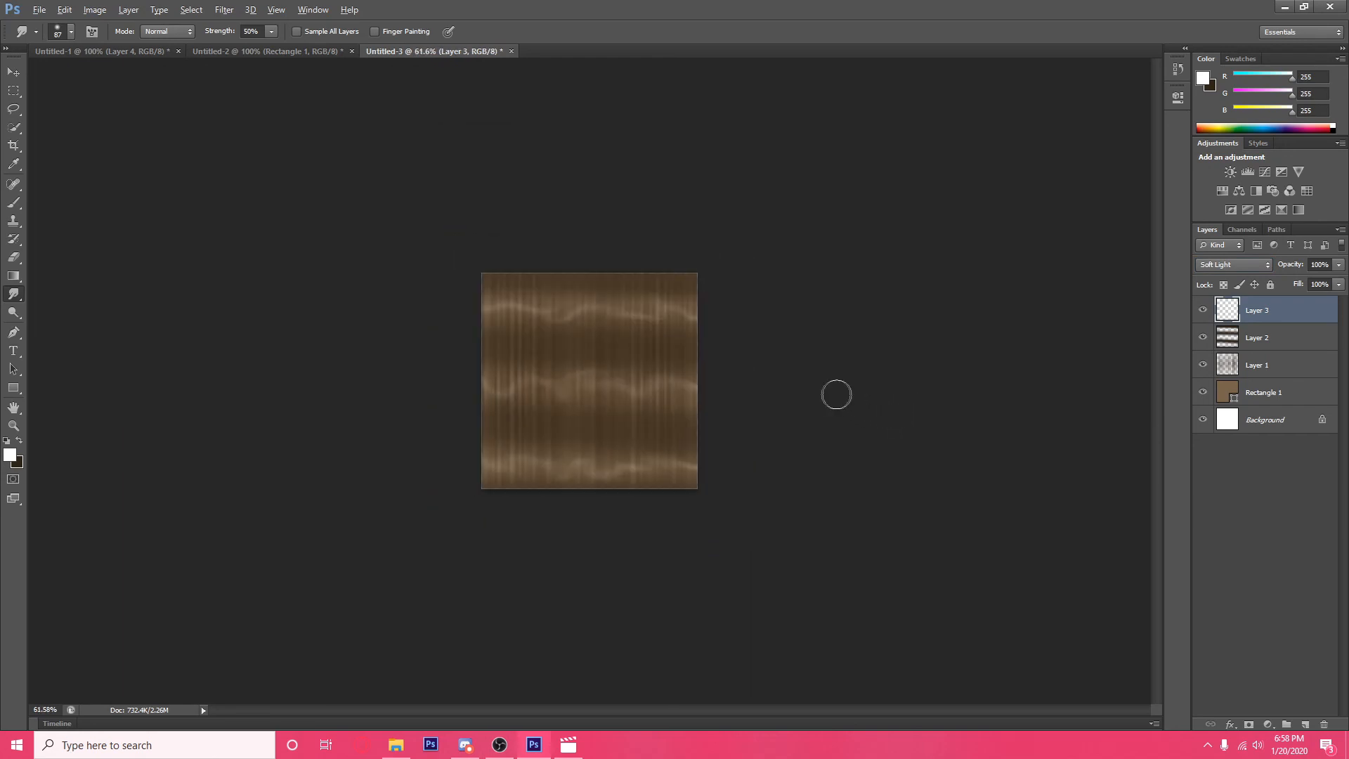
{"action": "scroll", "coordinate": [836, 394], "scroll_direction": "up", "scroll_amount": 3}
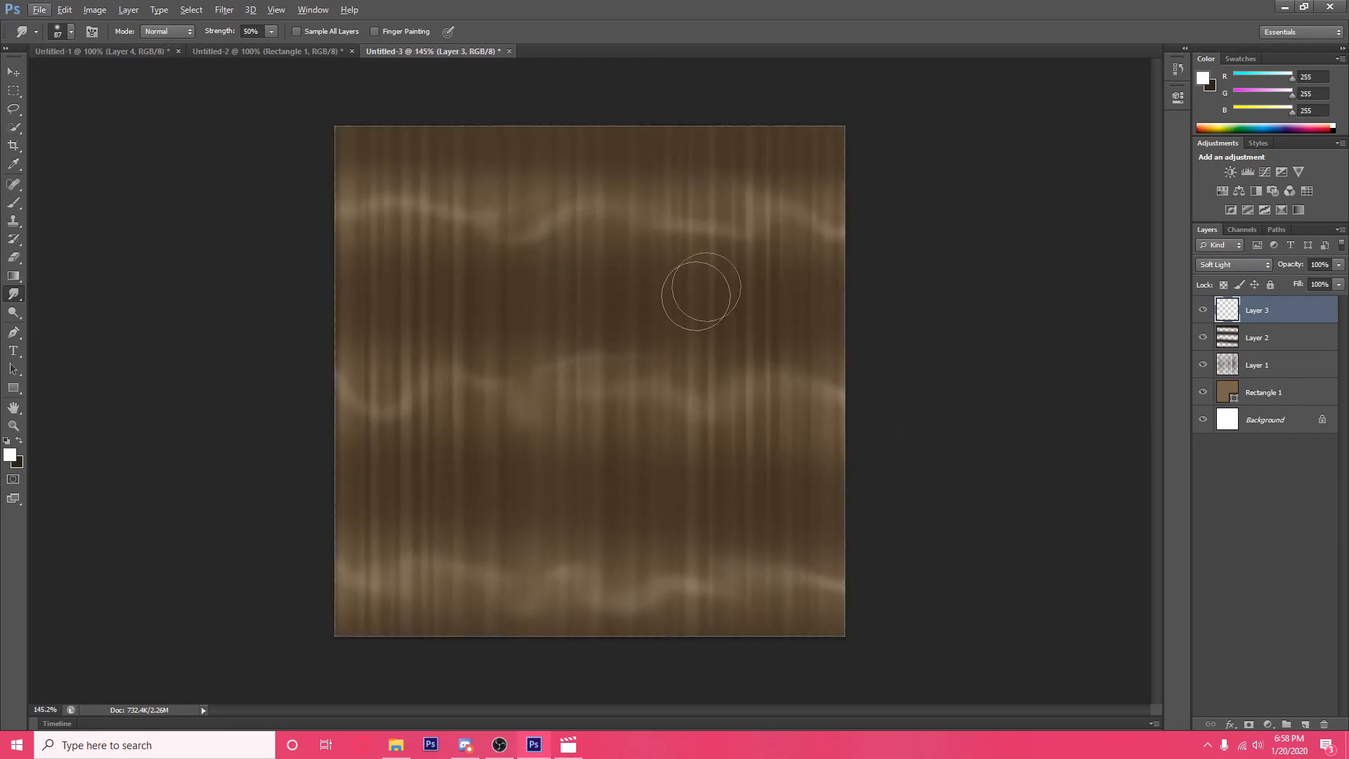
Step: Compare the brown texture with the light beige texture in the Untitled-1 document
{"action": "left_click", "coordinate": [133, 51]}
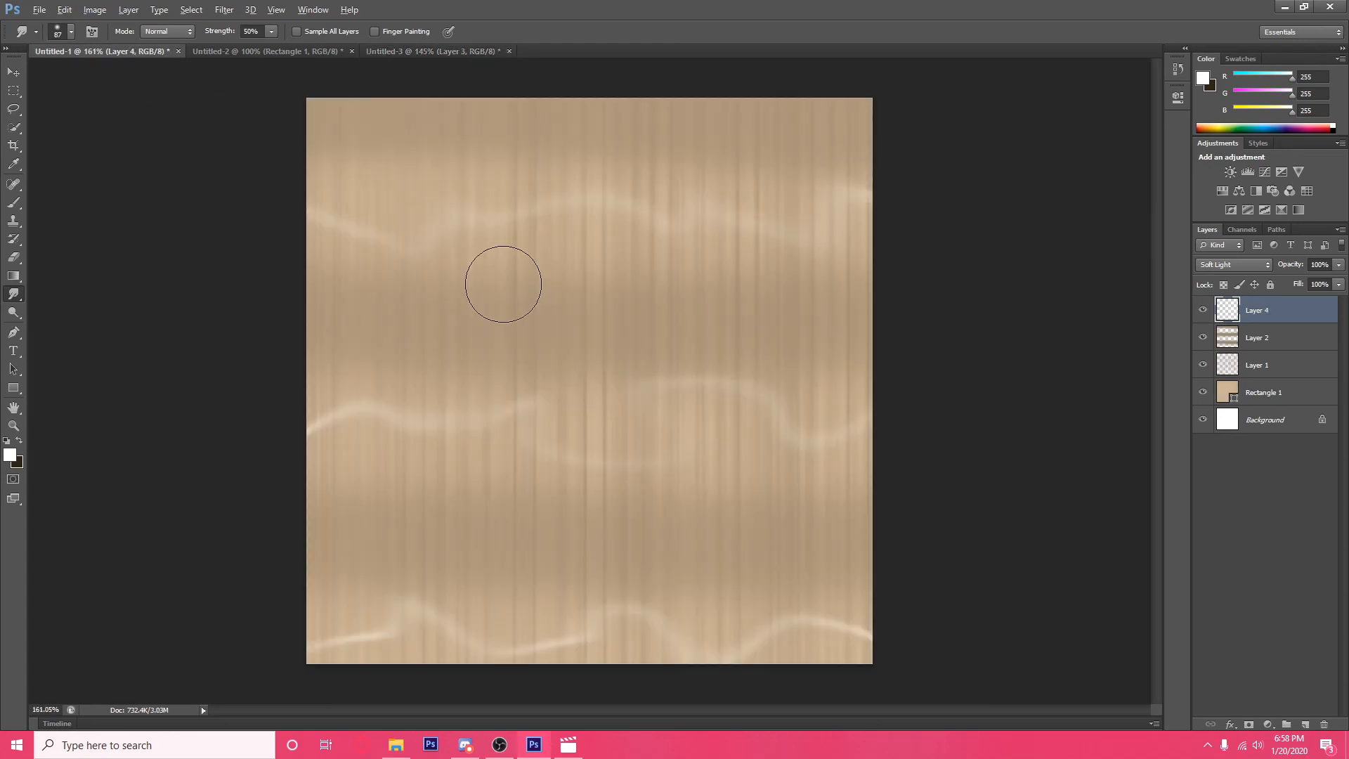
{"action": "scroll", "coordinate": [492, 280], "scroll_direction": "down", "scroll_amount": 3}
{"action": "scroll", "coordinate": [486, 277], "scroll_direction": "up", "scroll_amount": 2}
{"action": "left_click", "coordinate": [416, 52]}
{"action": "left_click", "coordinate": [129, 49]}
{"action": "left_click", "coordinate": [411, 50]}
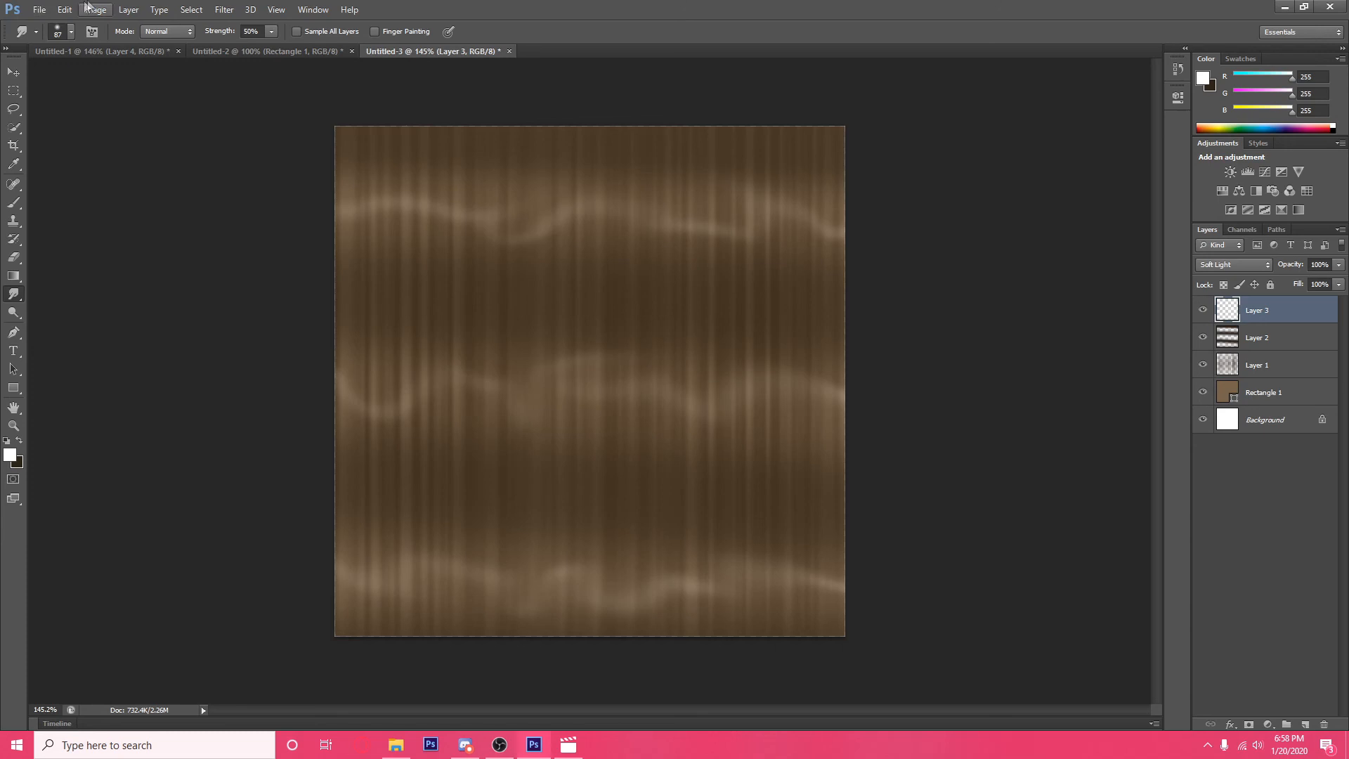
Step: Create a new 500 by 500 pixel RGB document at 72 pixels/inch with a white background and return to the brown texture
{"action": "left_click", "coordinate": [43, 10]}
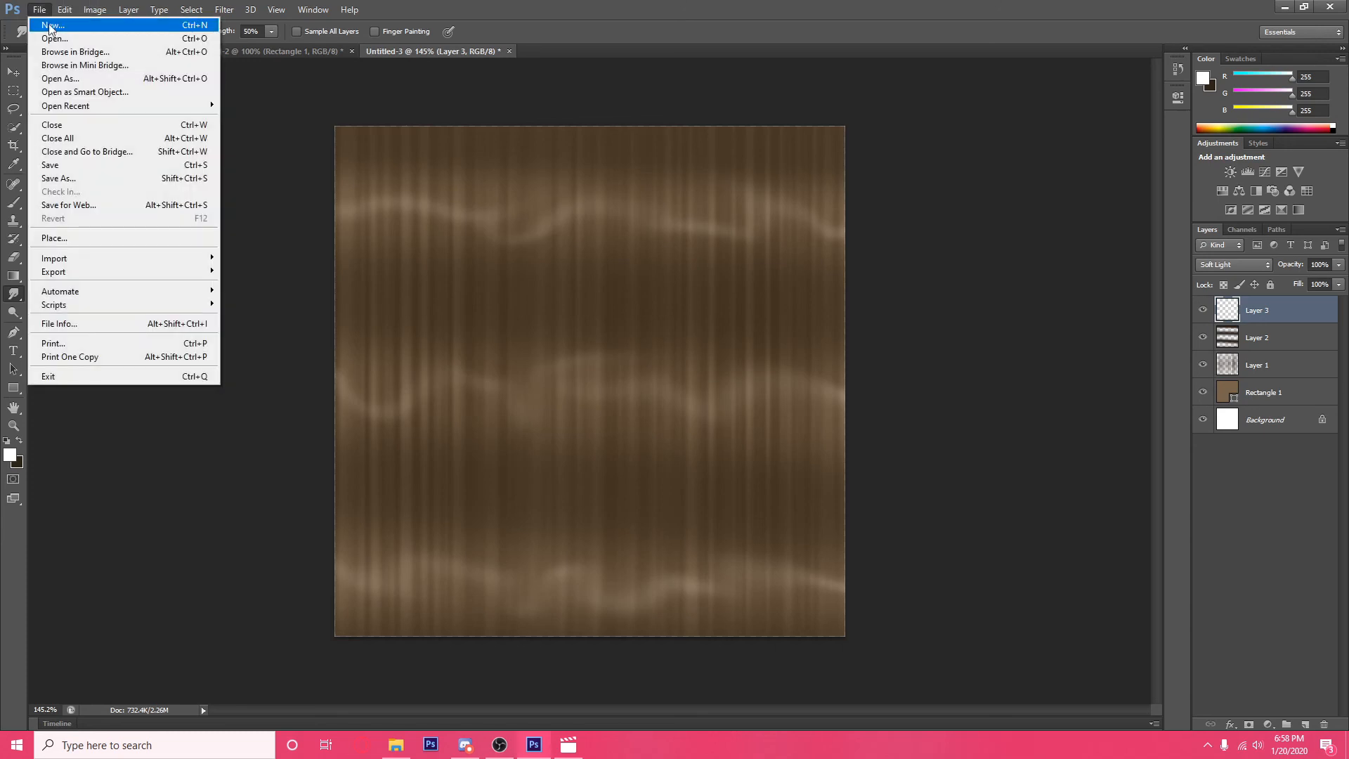
{"action": "left_click", "coordinate": [50, 26]}
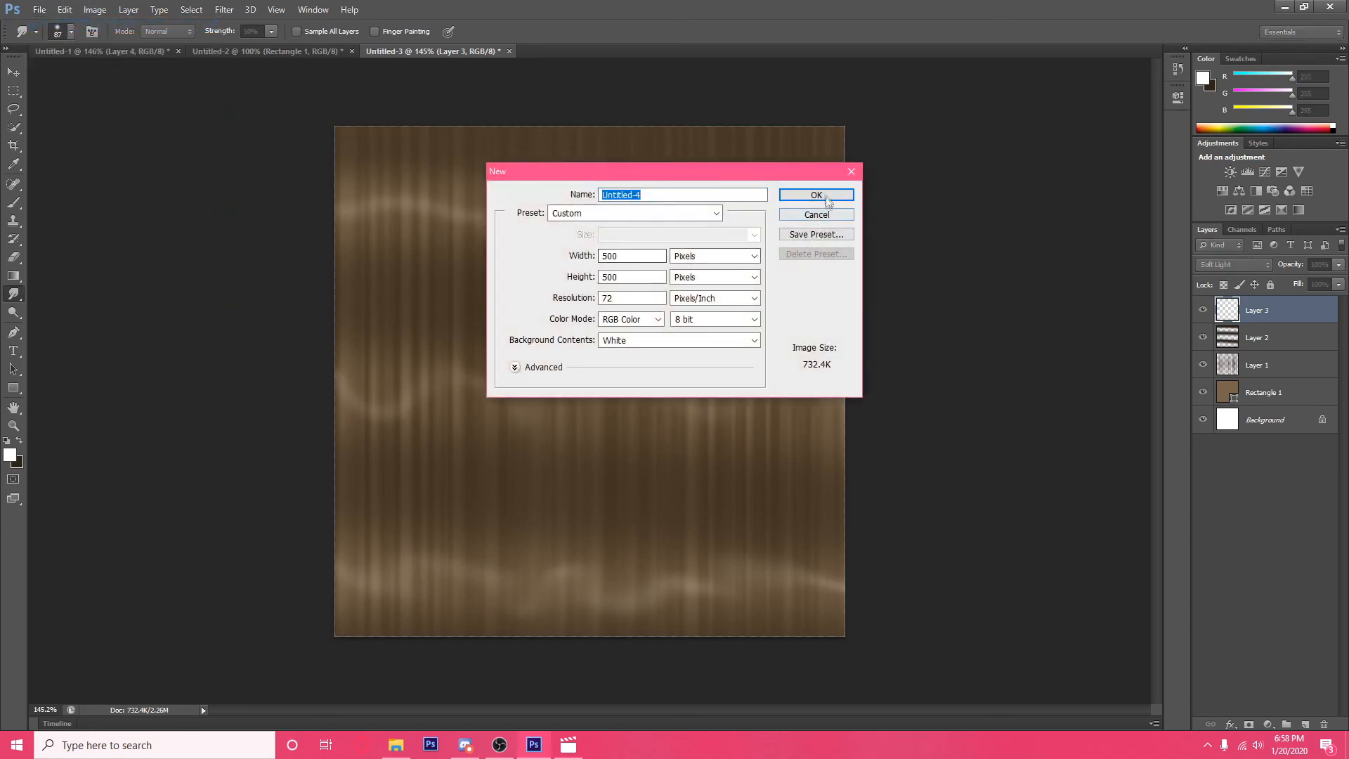
{"action": "left_click", "coordinate": [820, 198]}
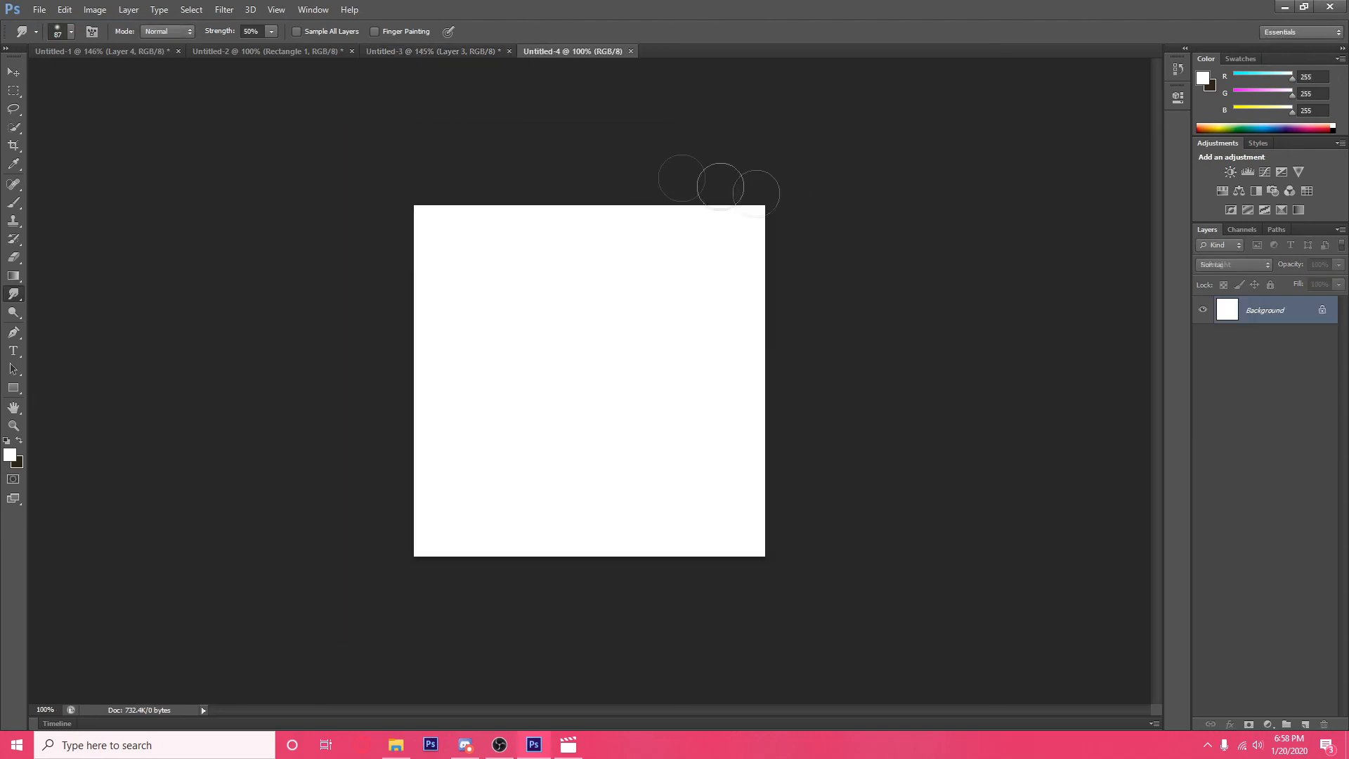
{"action": "left_click", "coordinate": [414, 50]}
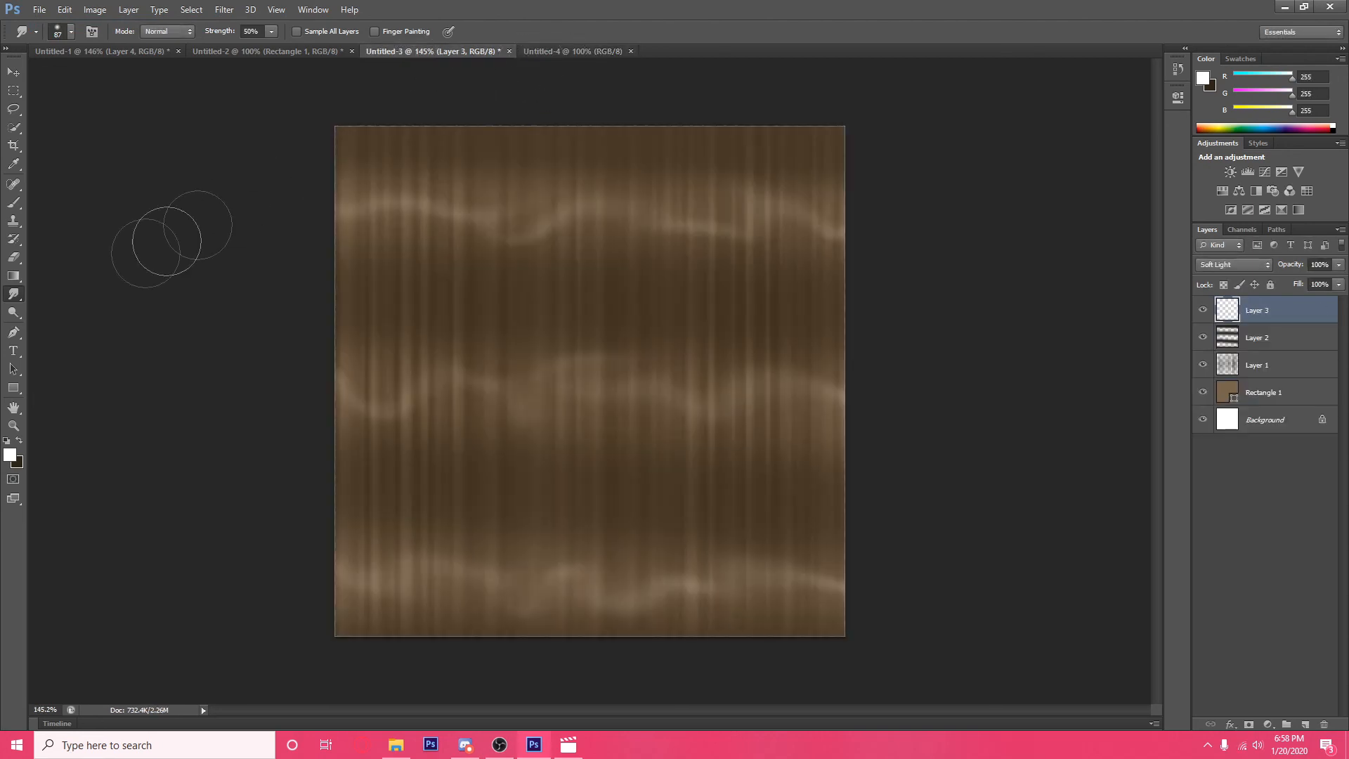
Step: Sample the dark brown (RGB 73, 58, 41) at the texture's upper edge as the foreground color and switch to the blank Untitled-4 document
{"action": "left_click", "coordinate": [13, 165]}
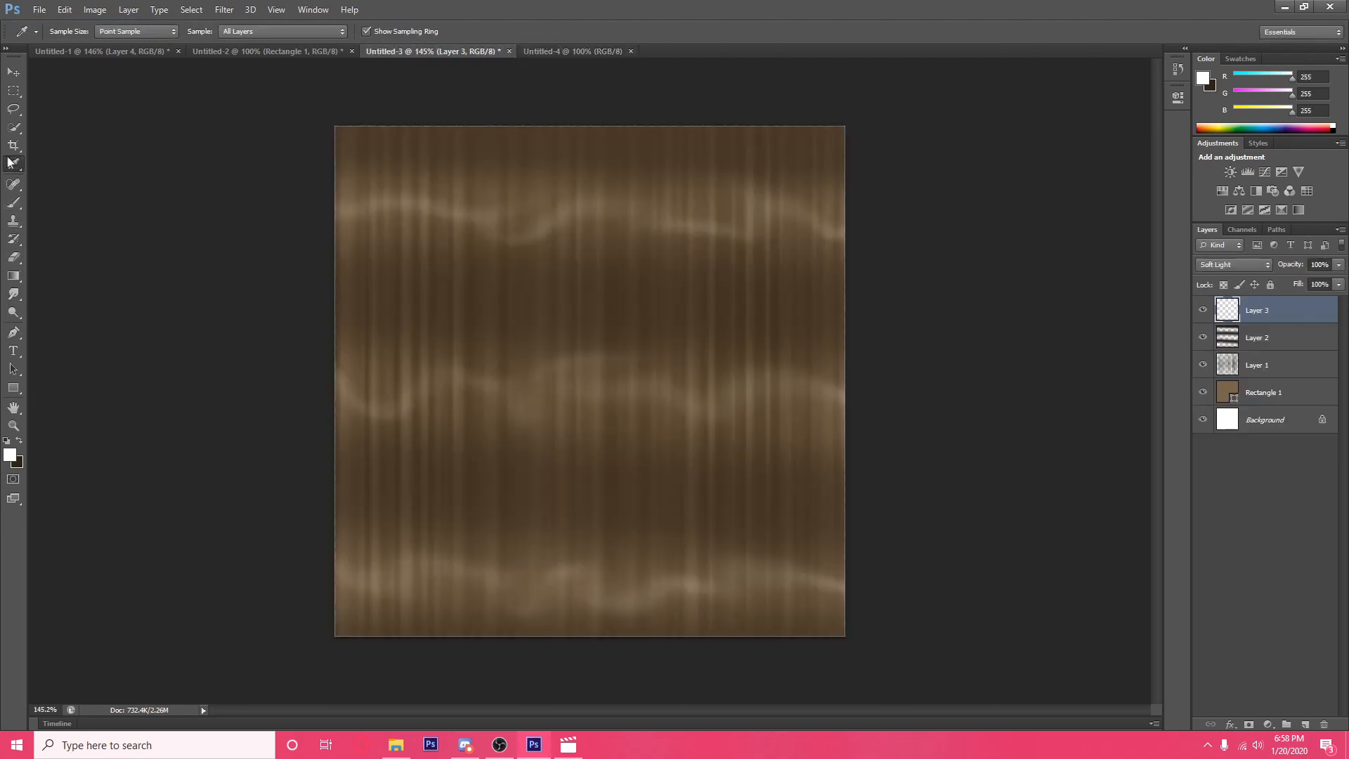
{"action": "left_click", "coordinate": [454, 130]}
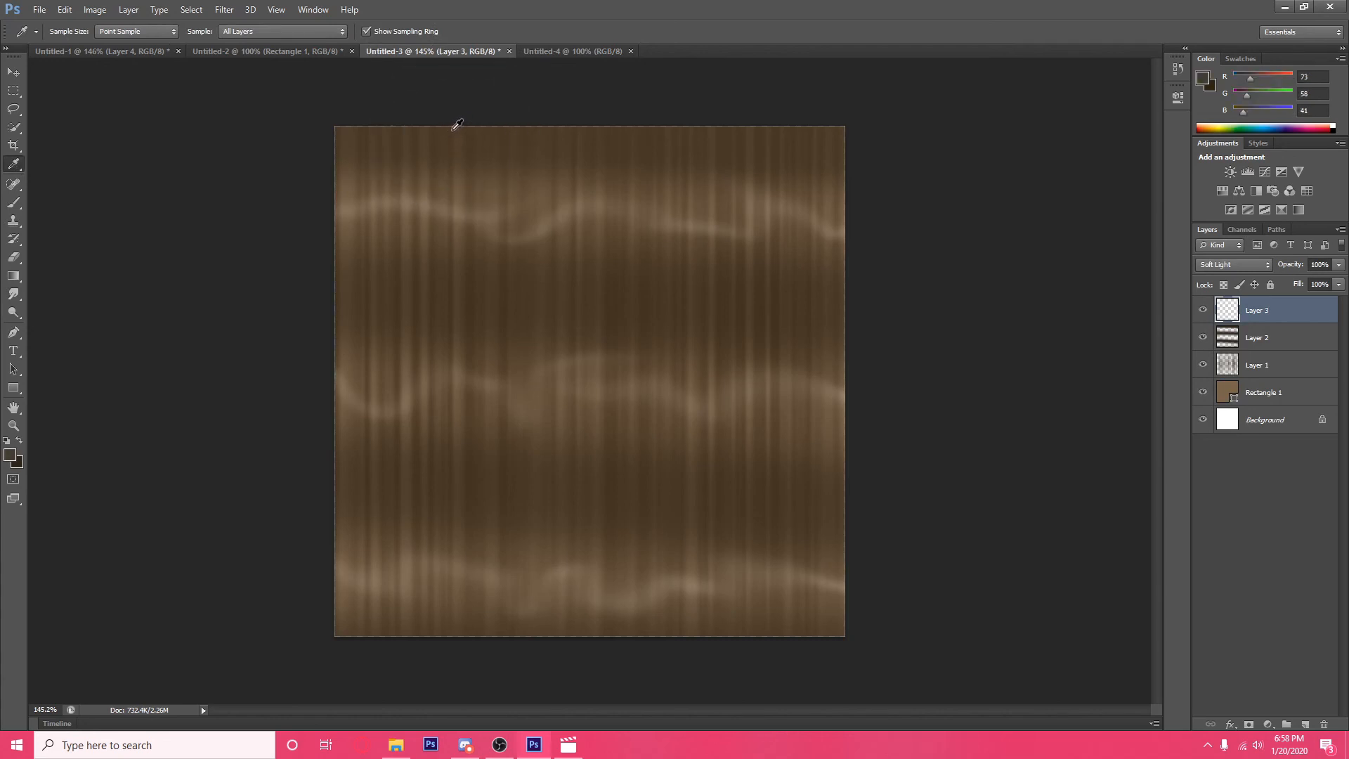
{"action": "left_click", "coordinate": [572, 51]}
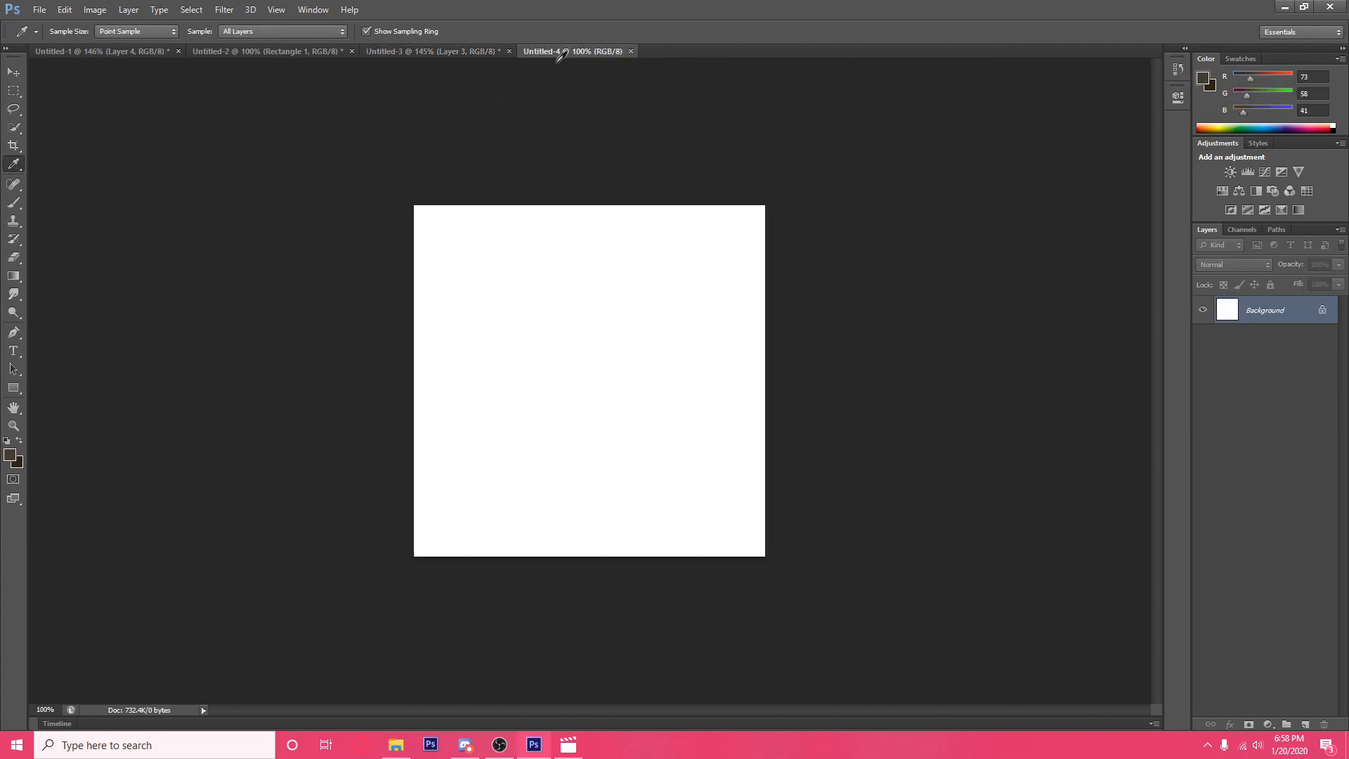
Step: Cover the whole Untitled-4 canvas with a dark brown rectangle about 668 by 612 px, and return to the Untitled-3 texture
{"action": "left_click", "coordinate": [13, 388]}
{"action": "left_click_drag", "start_coordinate": [403, 179], "coordinate": [871, 608]}
{"action": "left_click", "coordinate": [1011, 551]}
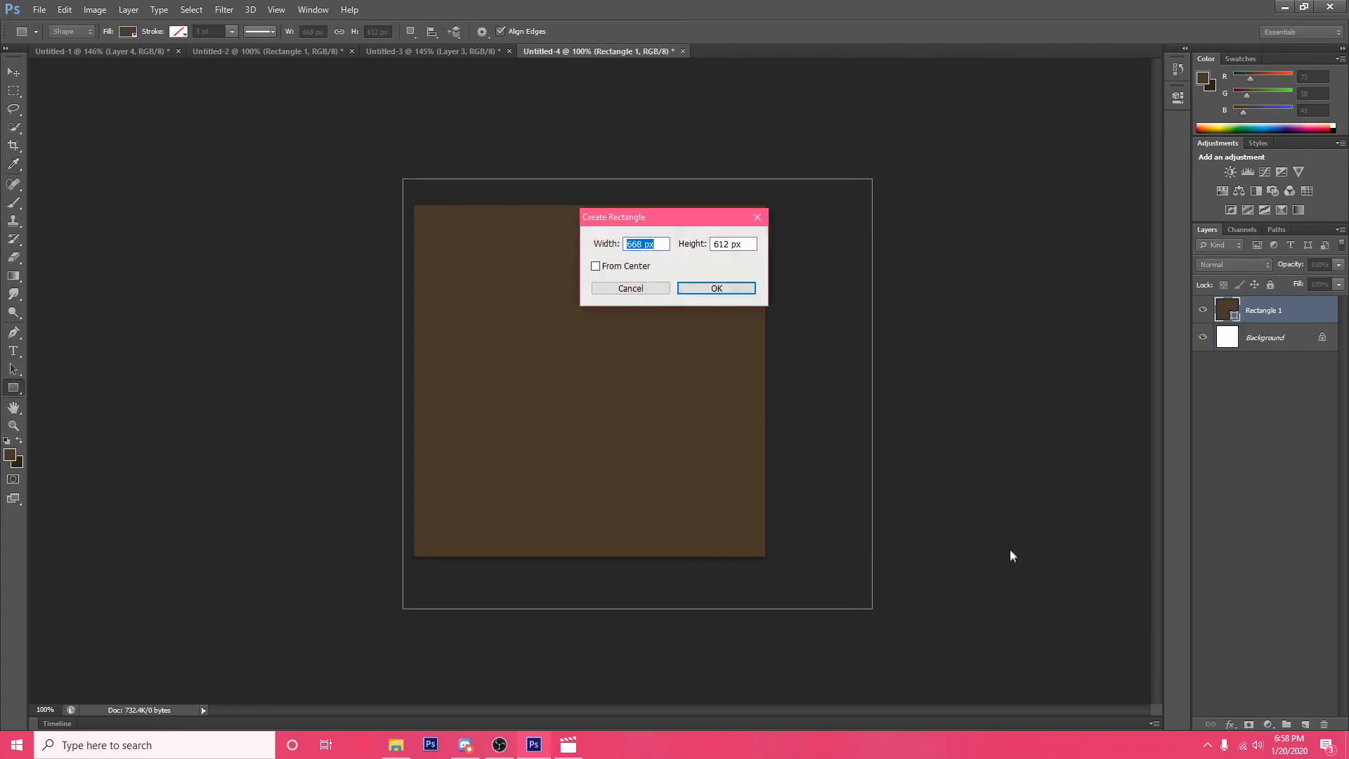
{"action": "left_click", "coordinate": [625, 287]}
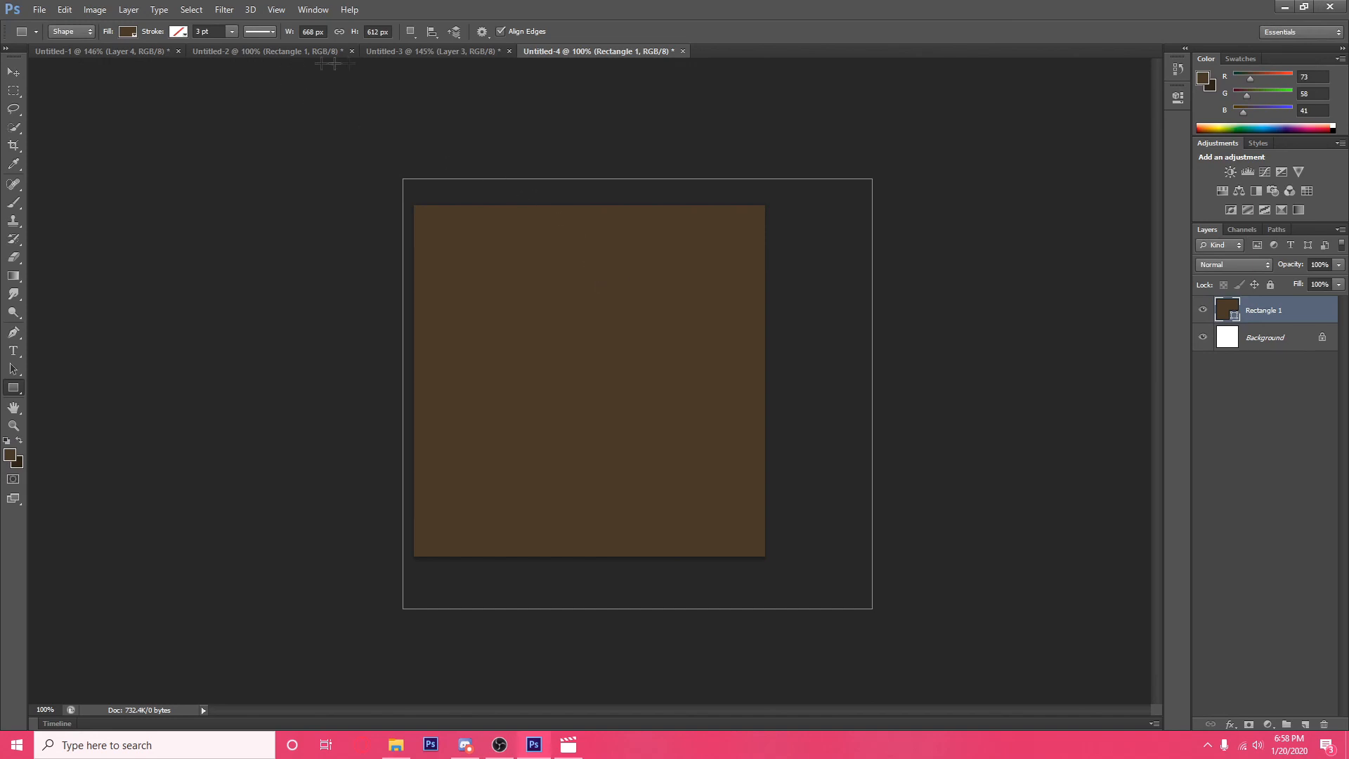
{"action": "left_click", "coordinate": [386, 51]}
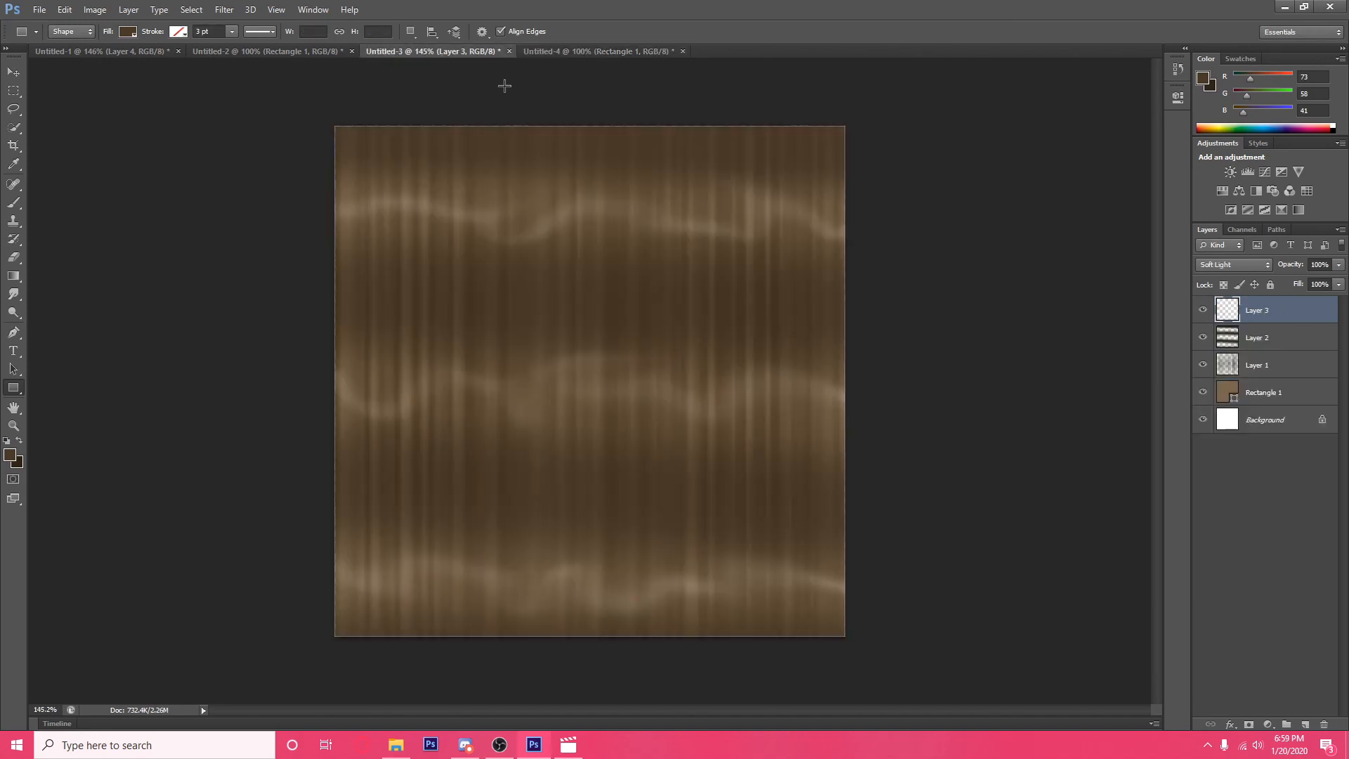